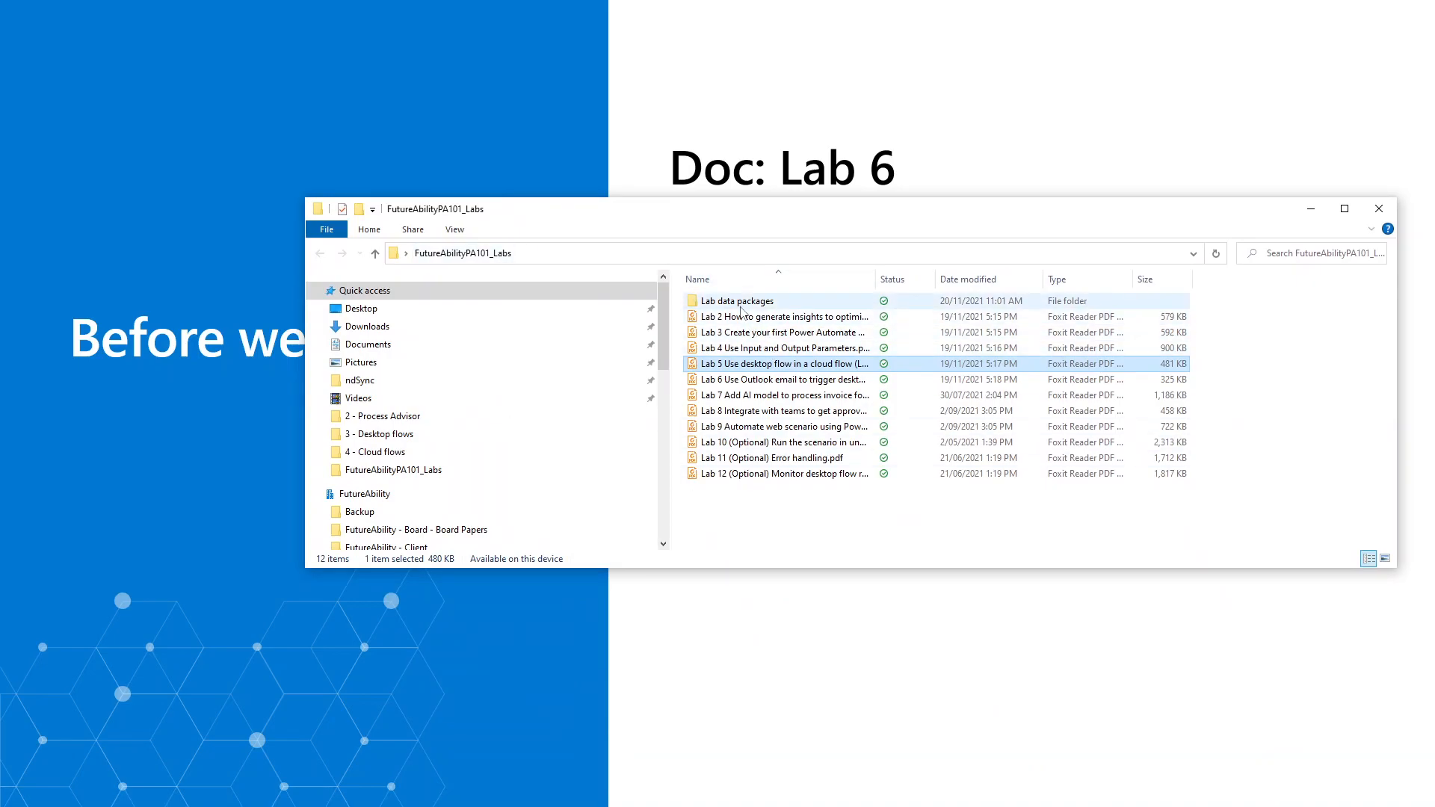
Locate the Lab data packages folder and the Lab 6 PDF in the FutureAbilityPA101_Labs folder.
click(723, 305)
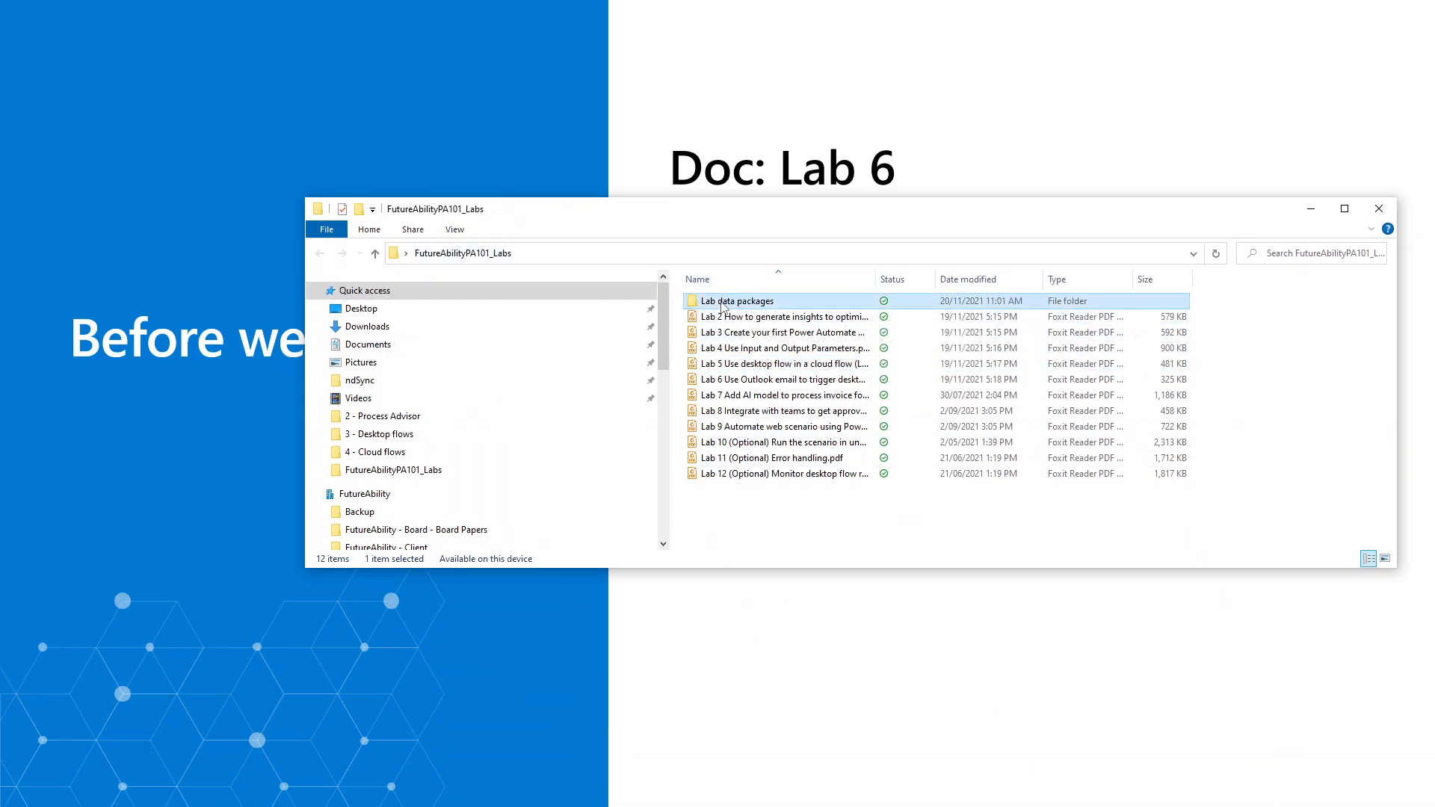
click(717, 380)
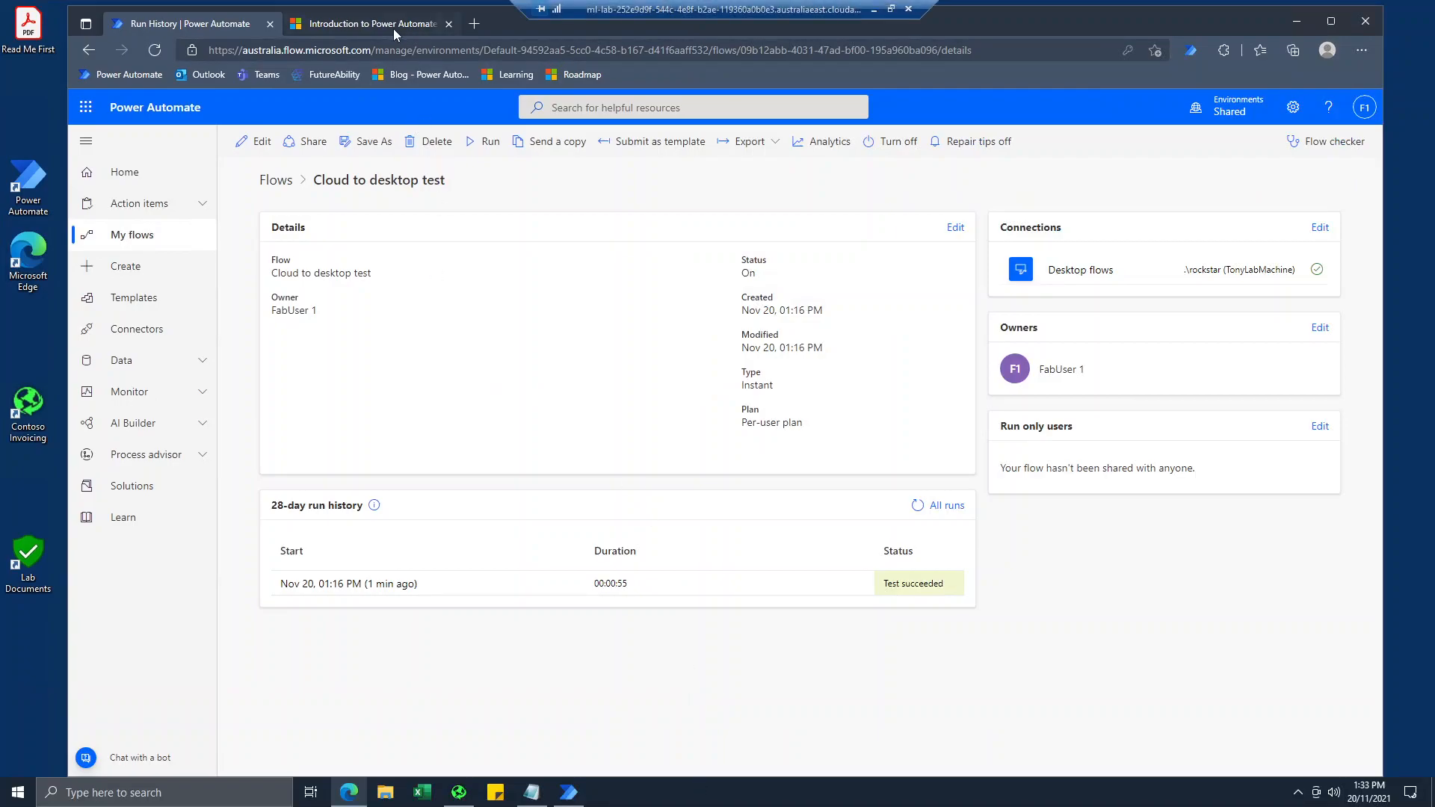
Open the Outlook inbox in the second browser tab of the lab machine.
click(393, 28)
click(208, 73)
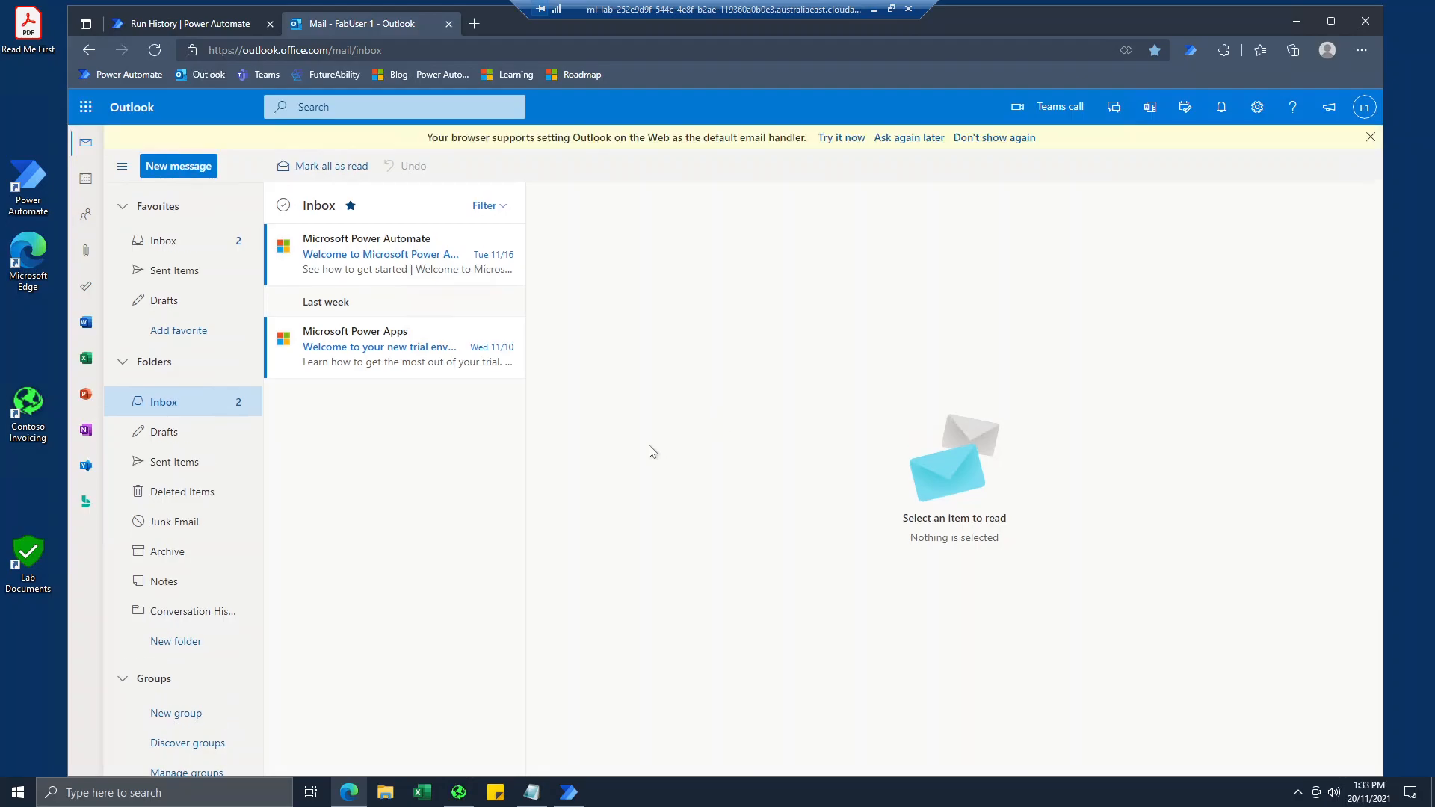
Return to Power Automate, check the new flow options under My flows, and look through the flow template gallery.
click(178, 25)
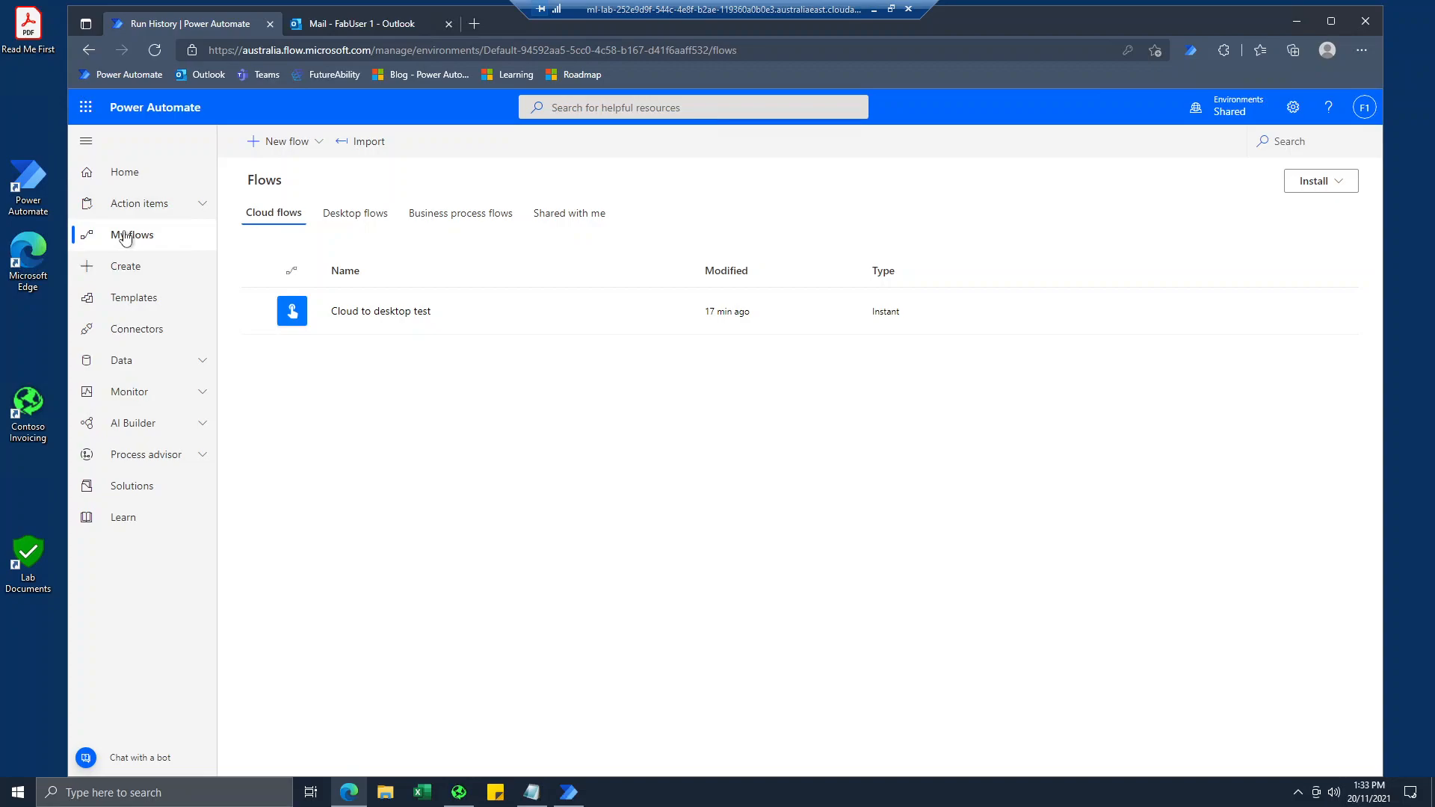
click(317, 148)
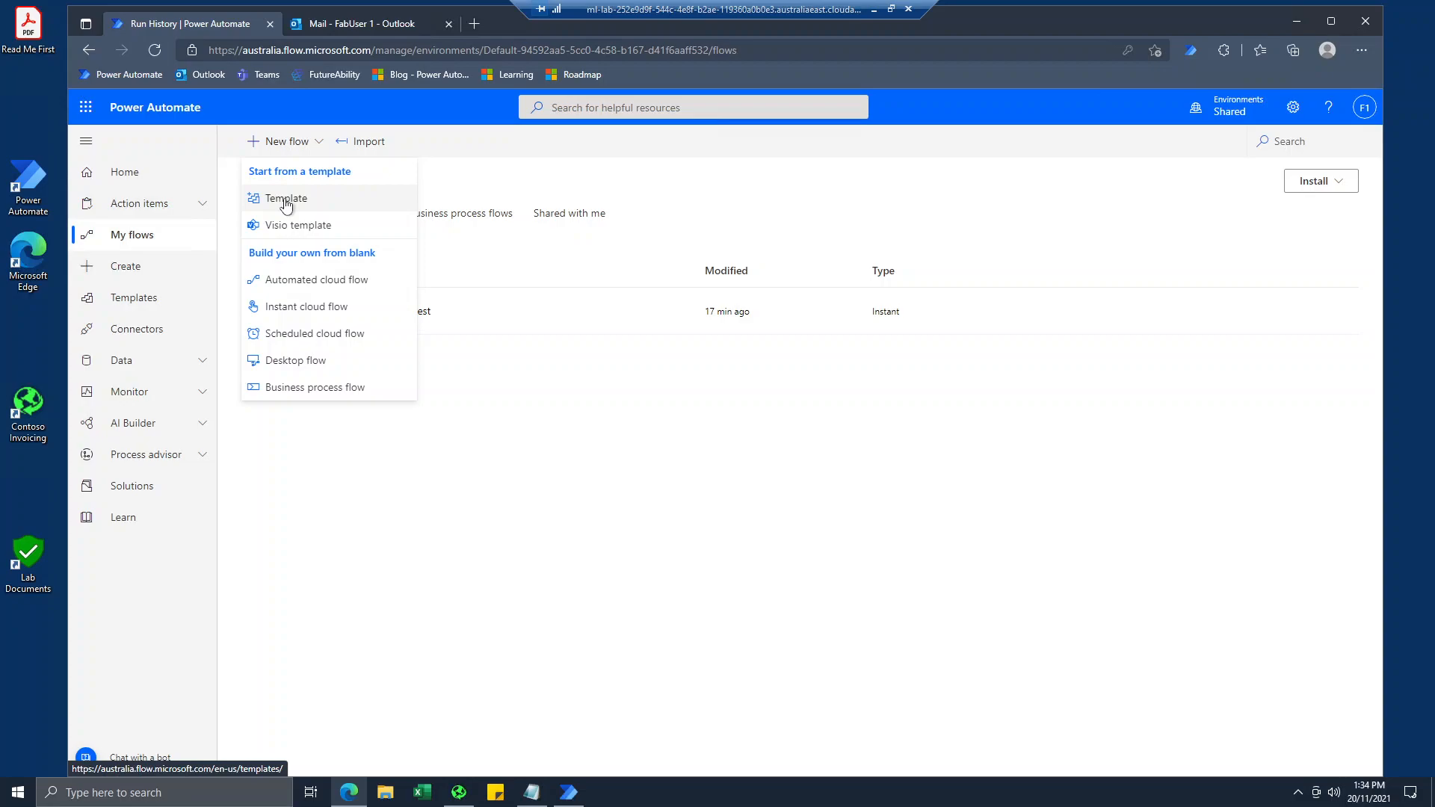
click(142, 311)
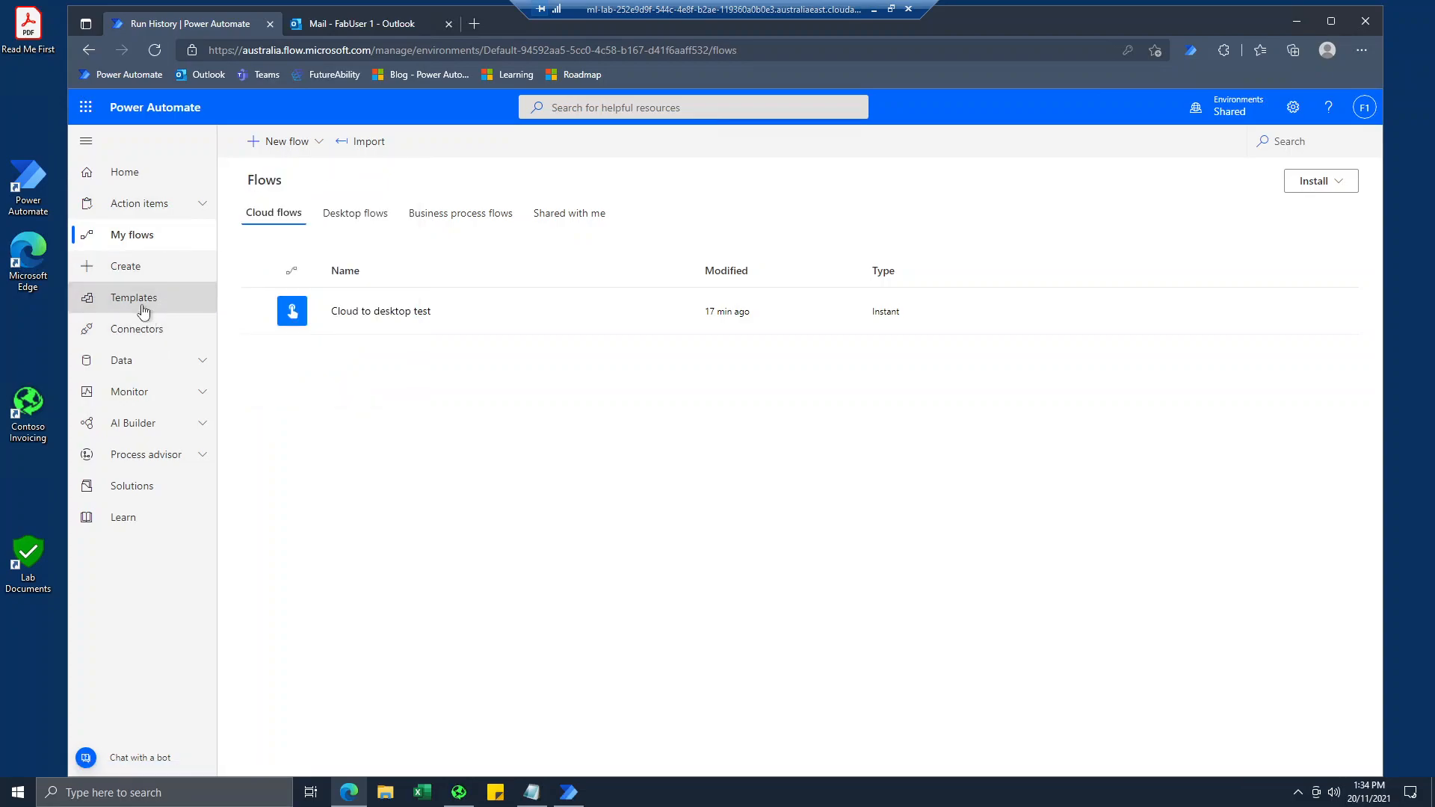
click(143, 311)
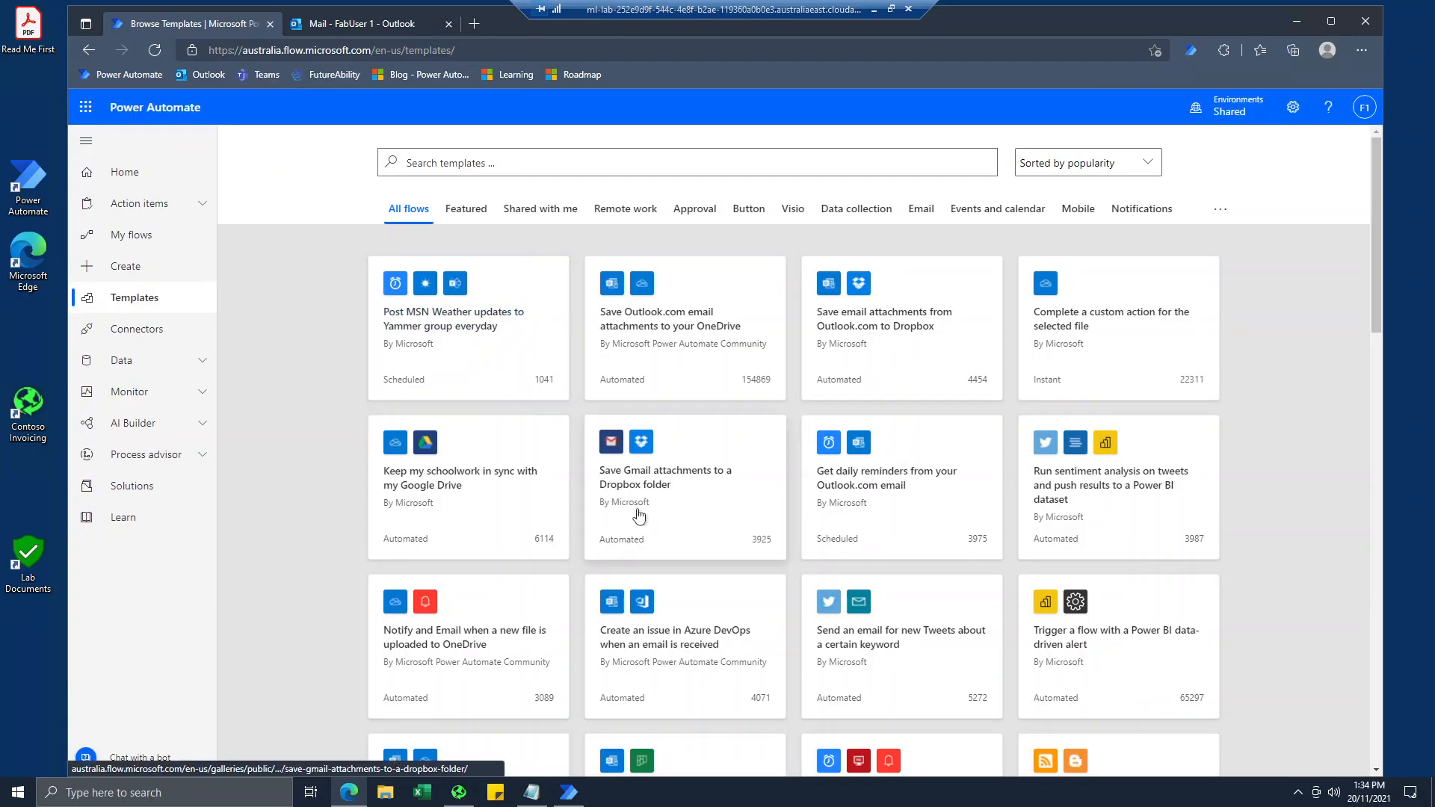
scroll(662, 530, down, 8)
scroll(660, 506, up, 8)
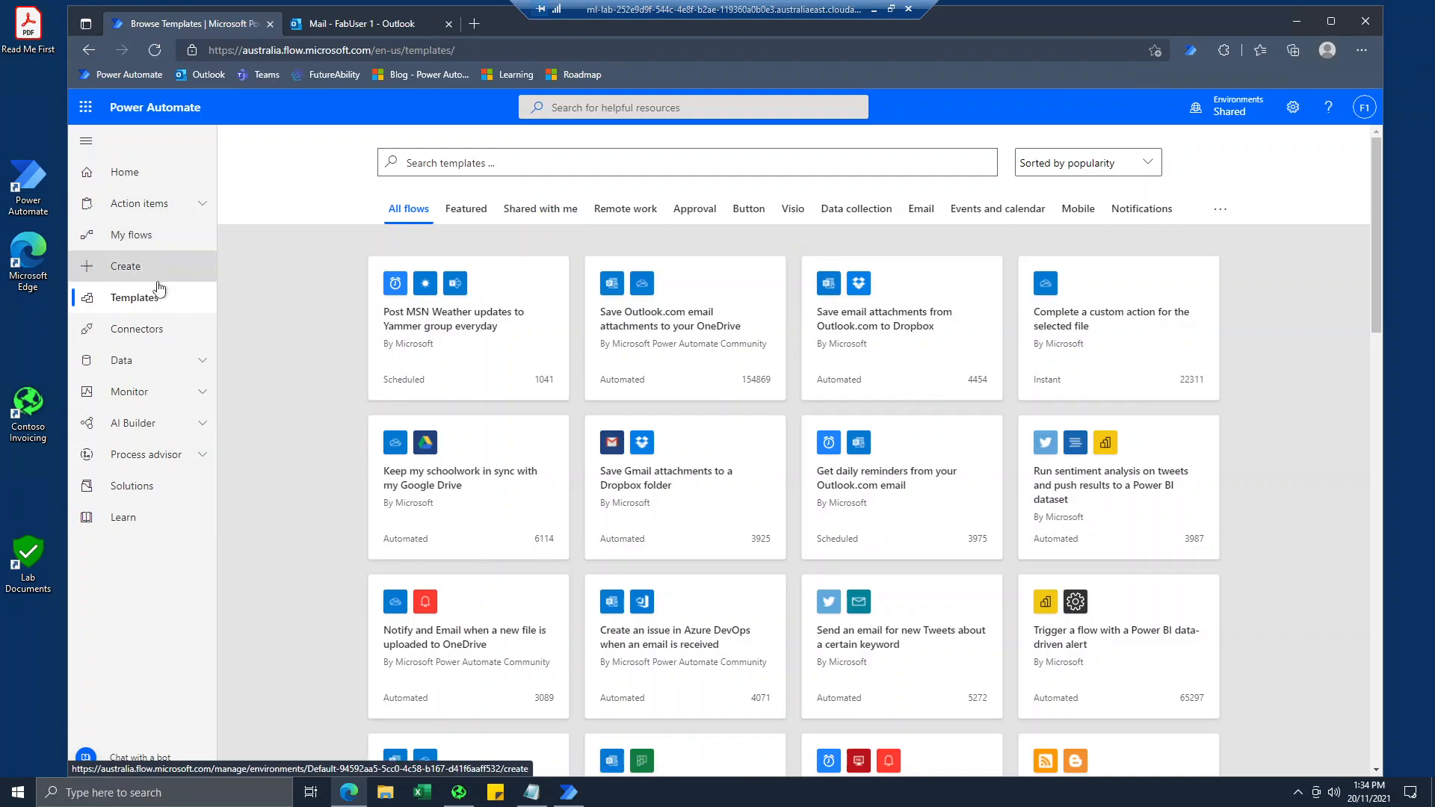
scroll(491, 321, down, 7)
scroll(491, 320, up, 7)
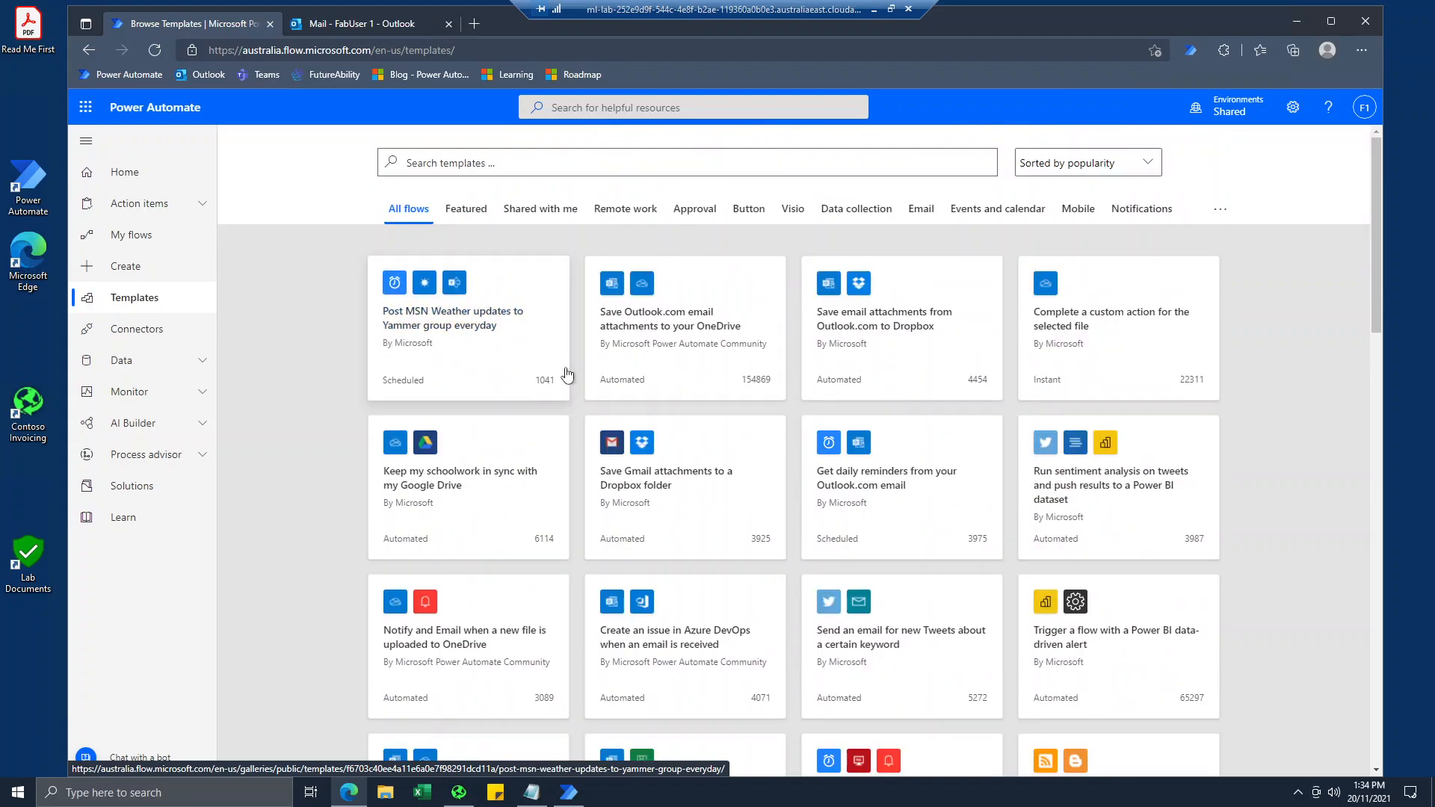
scroll(594, 419, down, 3)
scroll(596, 423, down, 6)
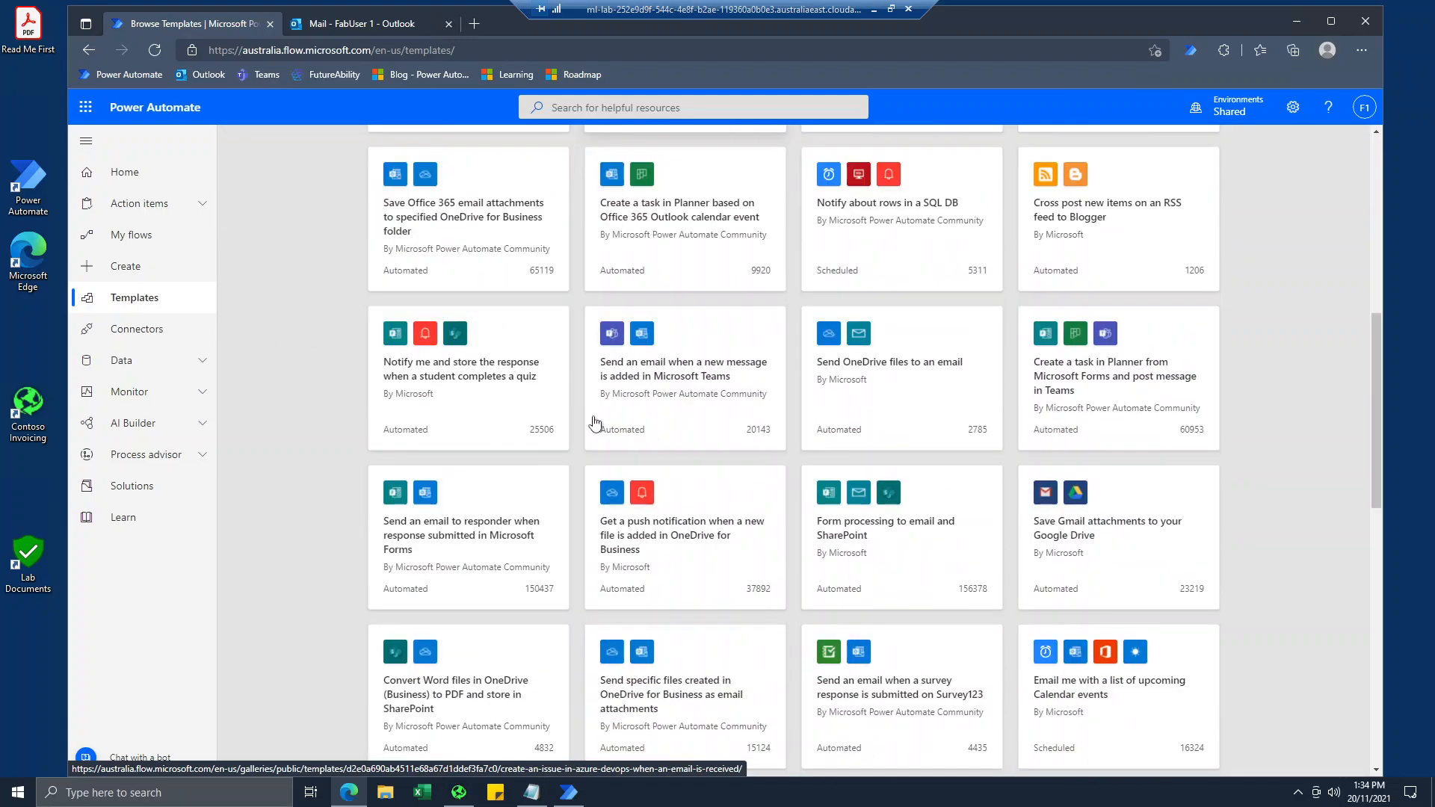
scroll(595, 424, up, 7)
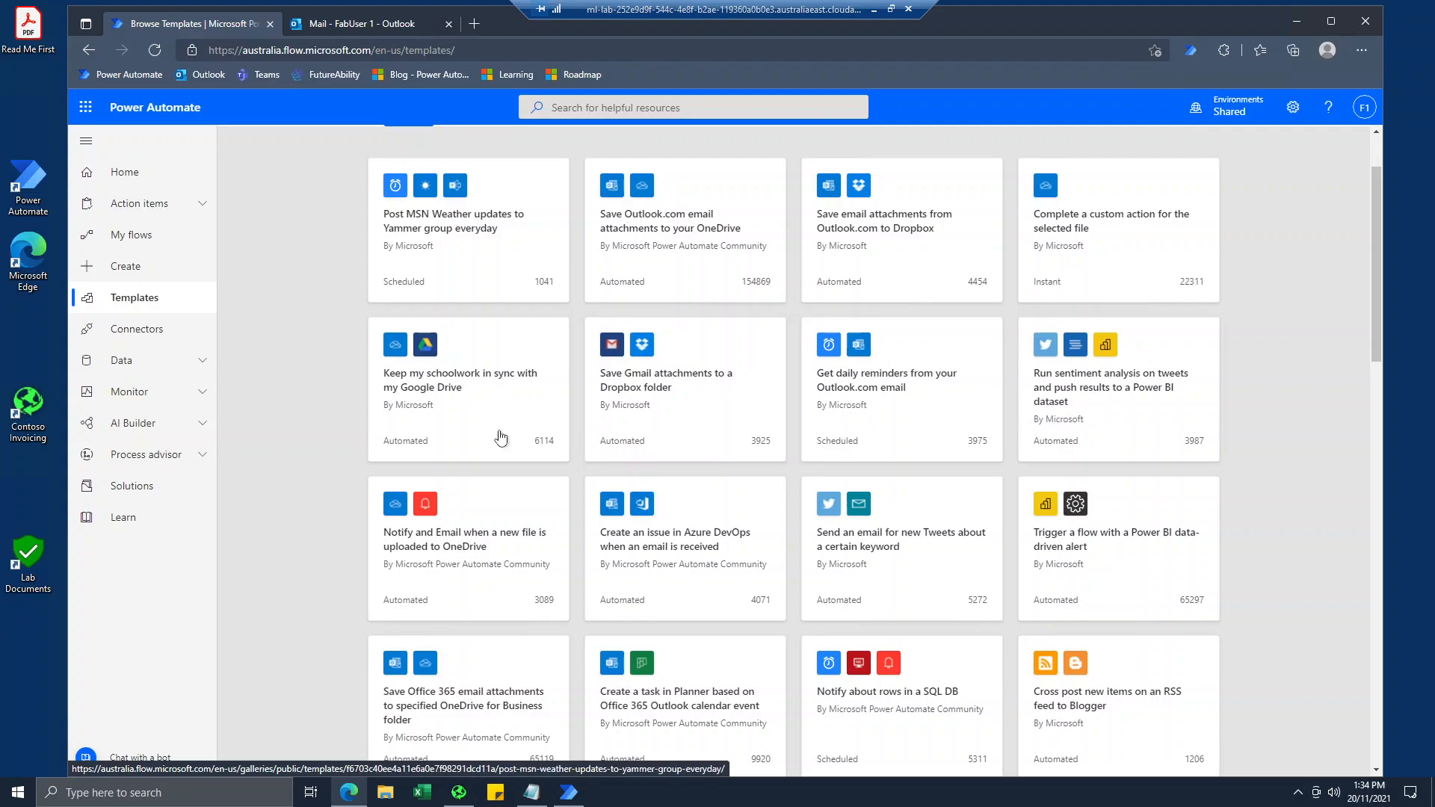
Open the list of supported connectors and look through the popular, recently added and Independent Publisher connectors.
click(160, 343)
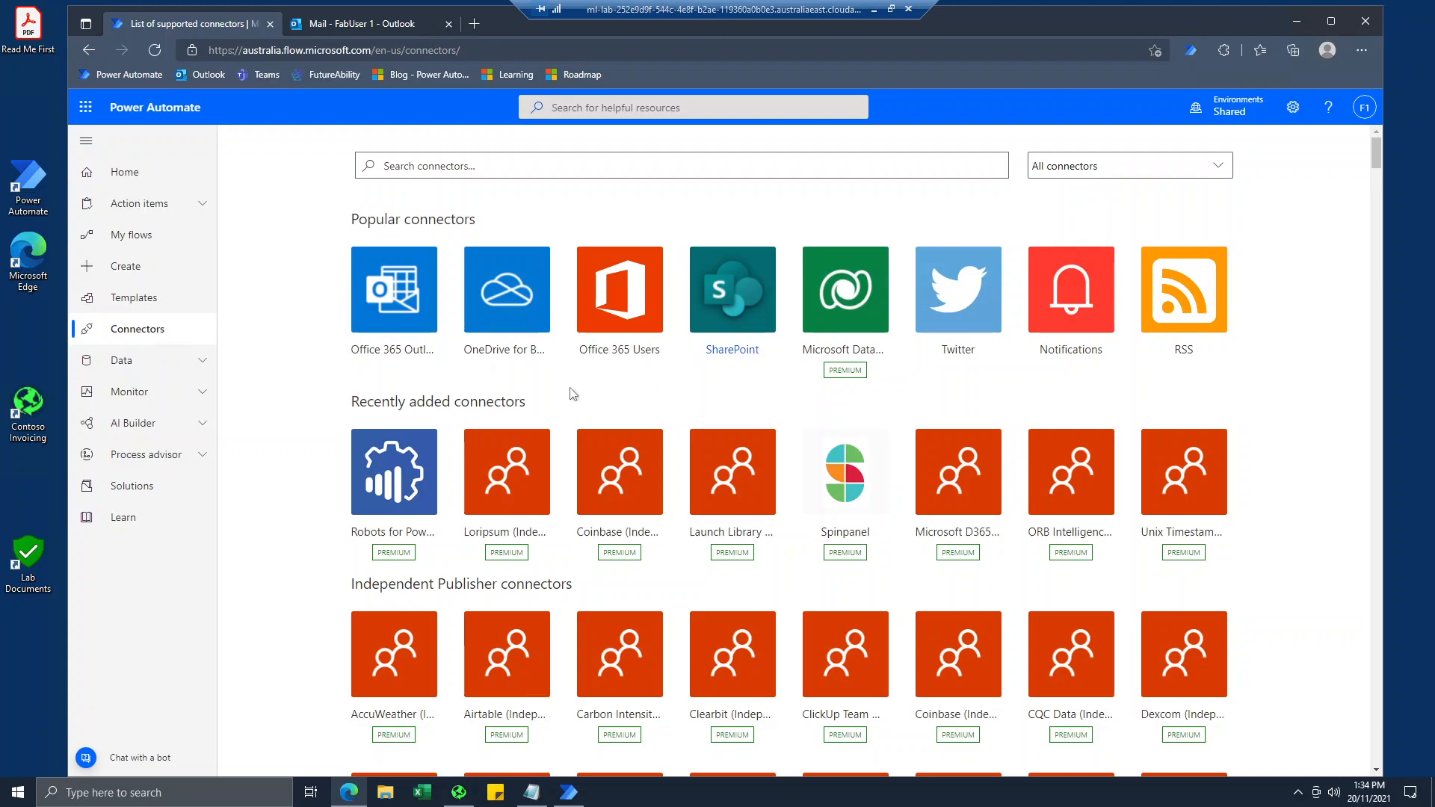
scroll(490, 646, down, 5)
scroll(490, 665, up, 5)
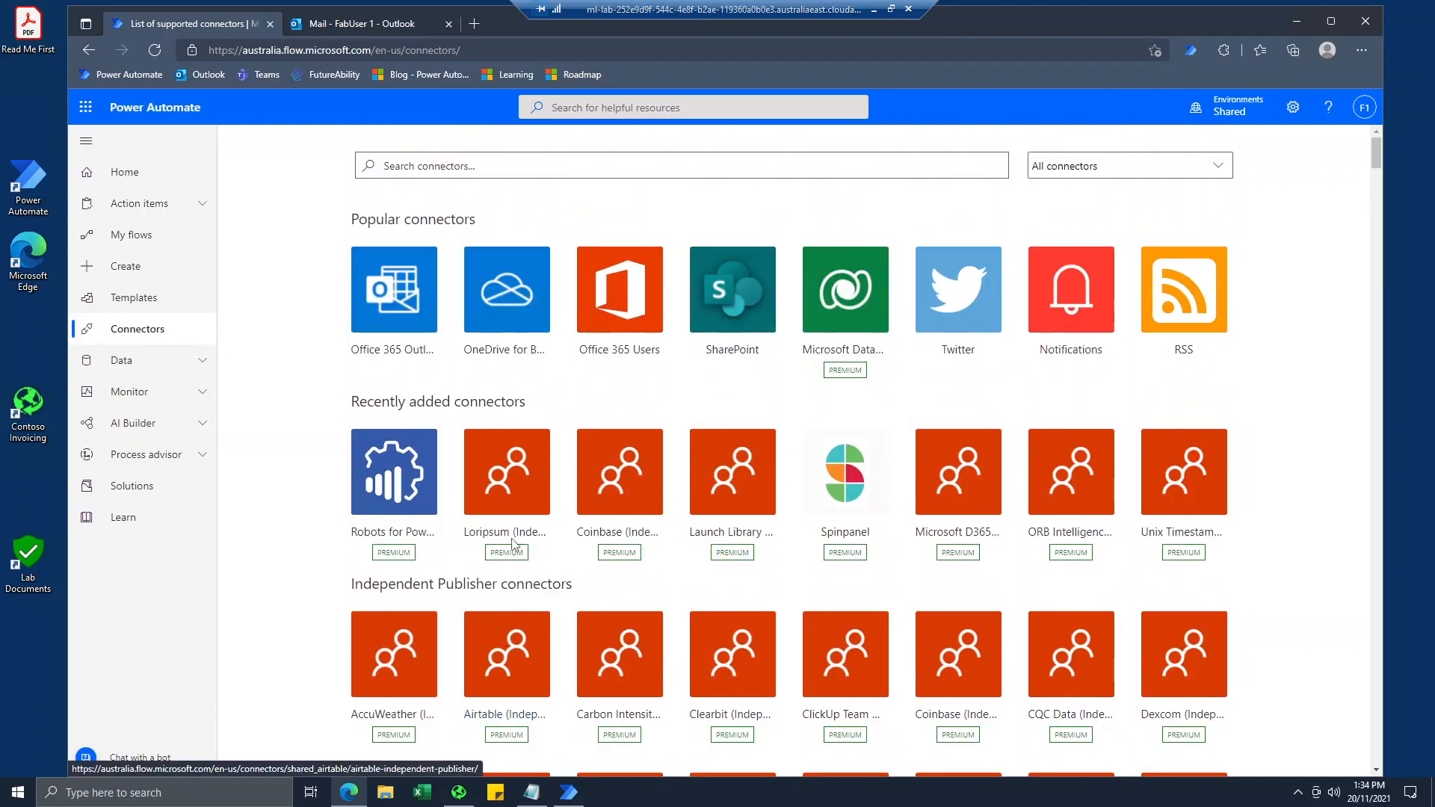
scroll(493, 493, down, 4)
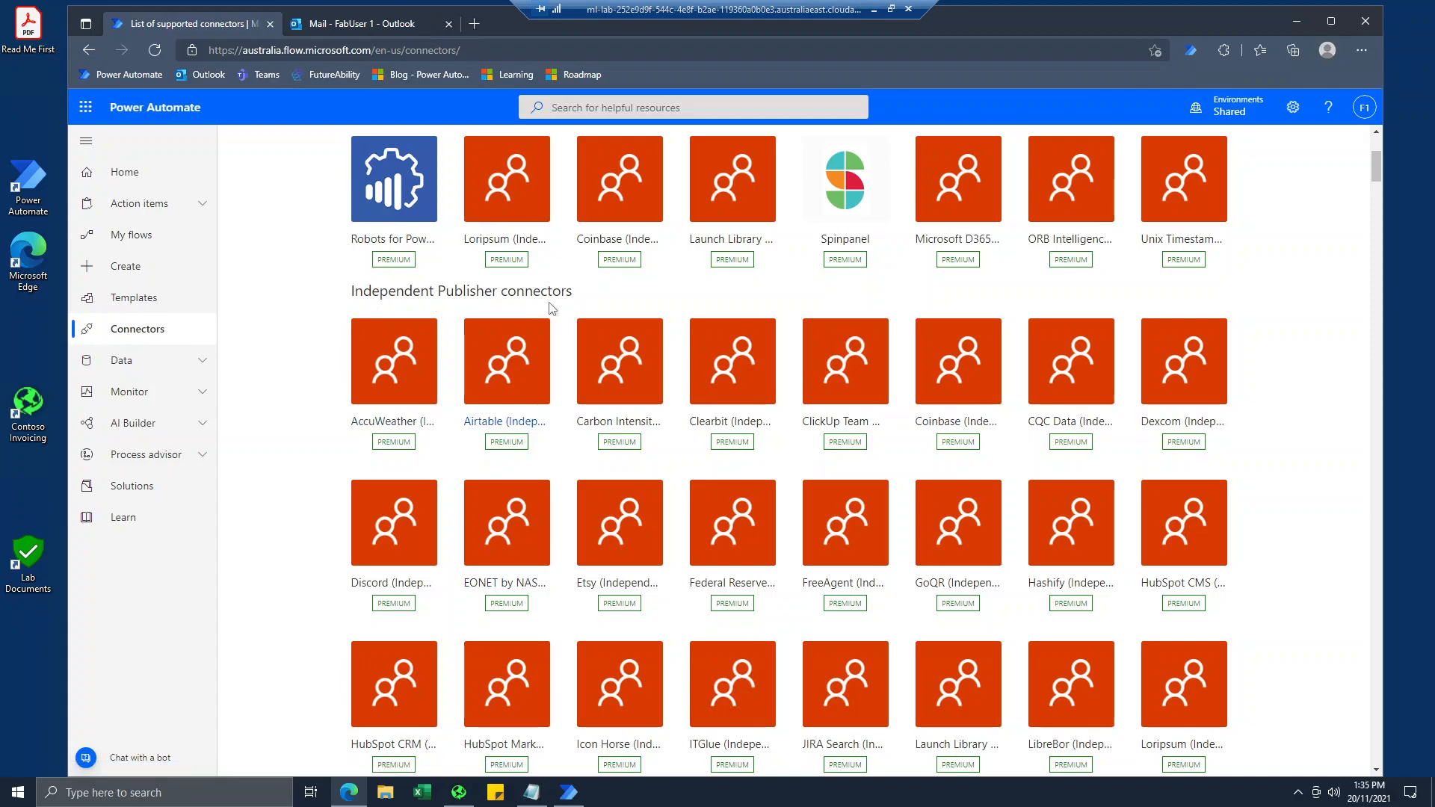
scroll(538, 500, up, 4)
scroll(521, 647, down, 4)
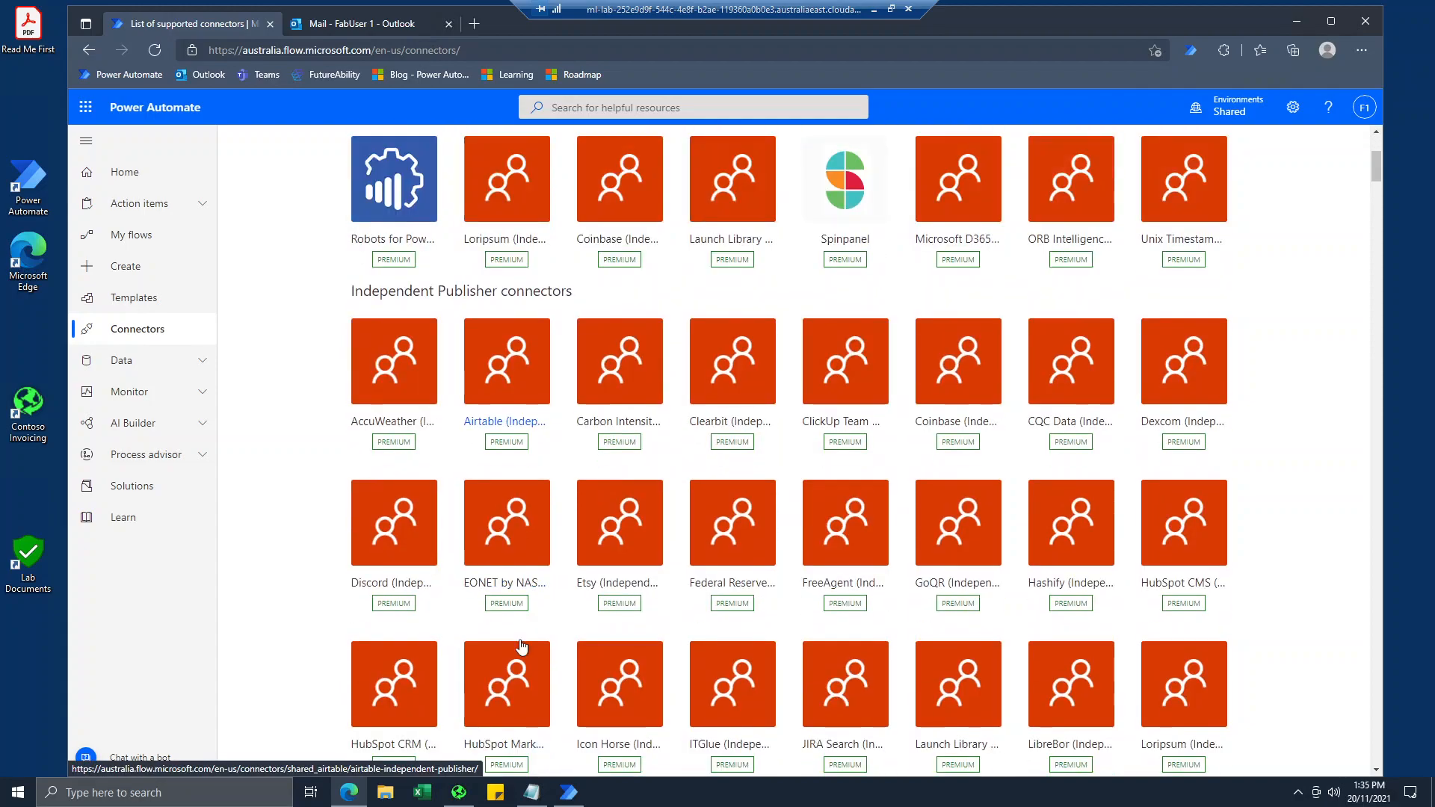
scroll(522, 646, up, 4)
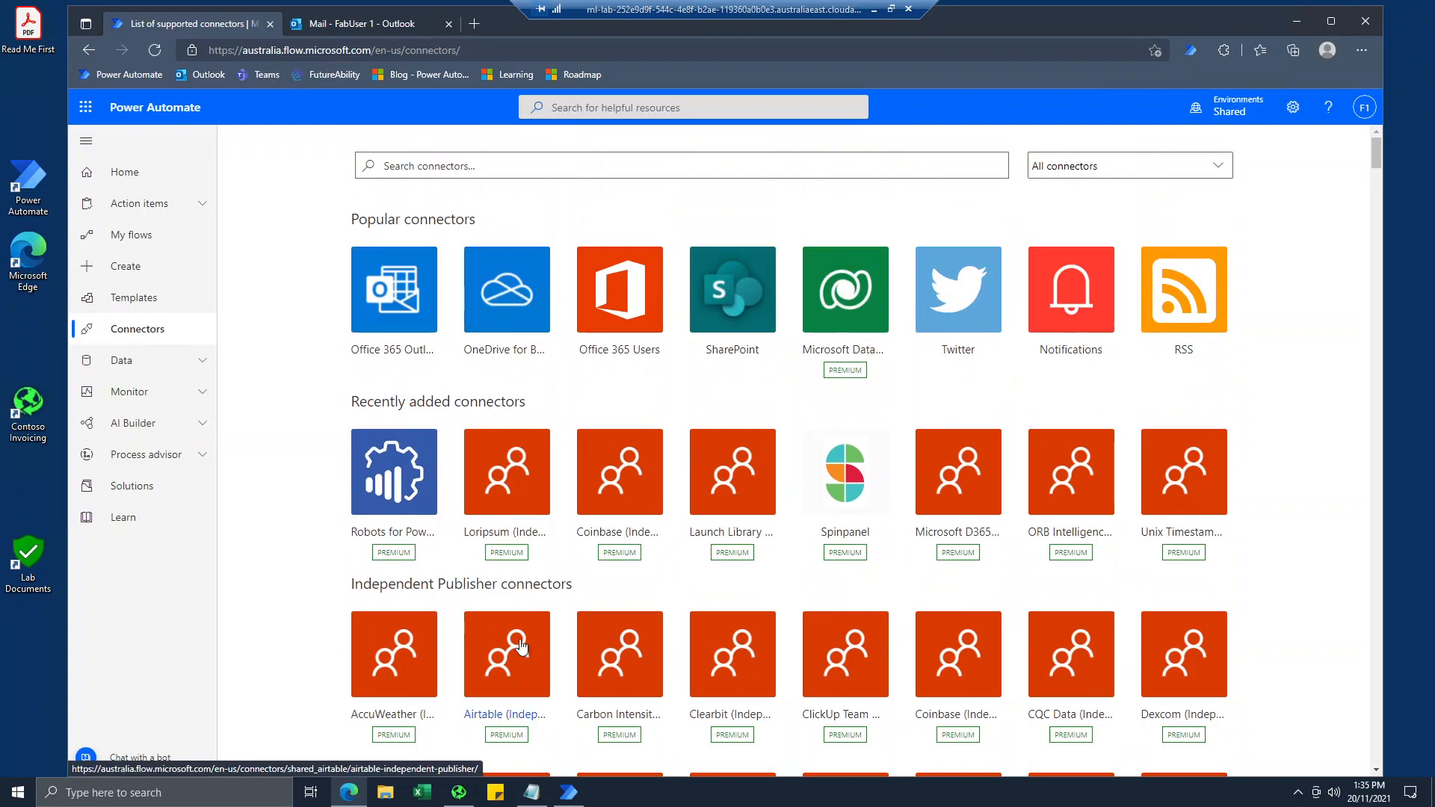
scroll(504, 643, down, 3)
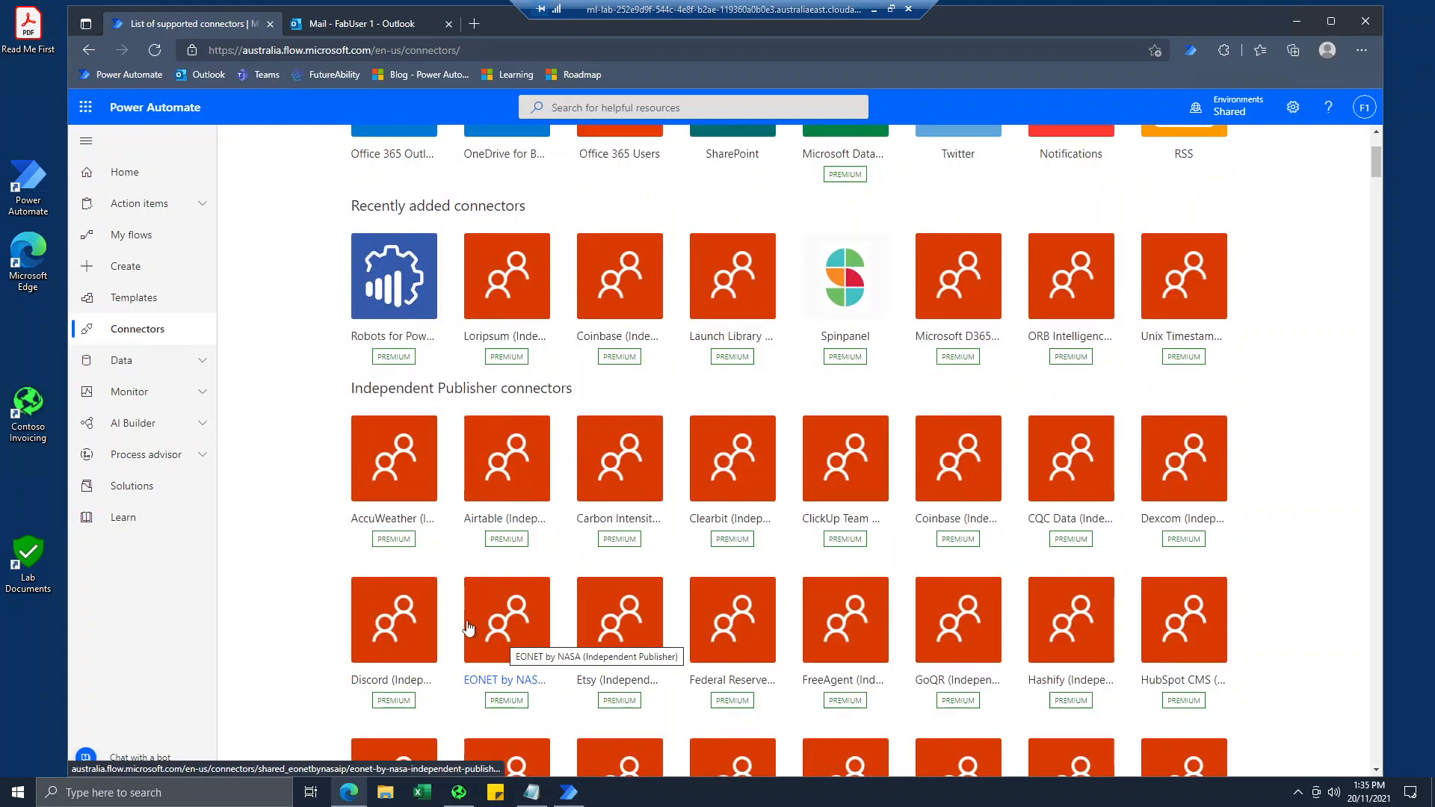
drag(354, 388, 556, 389)
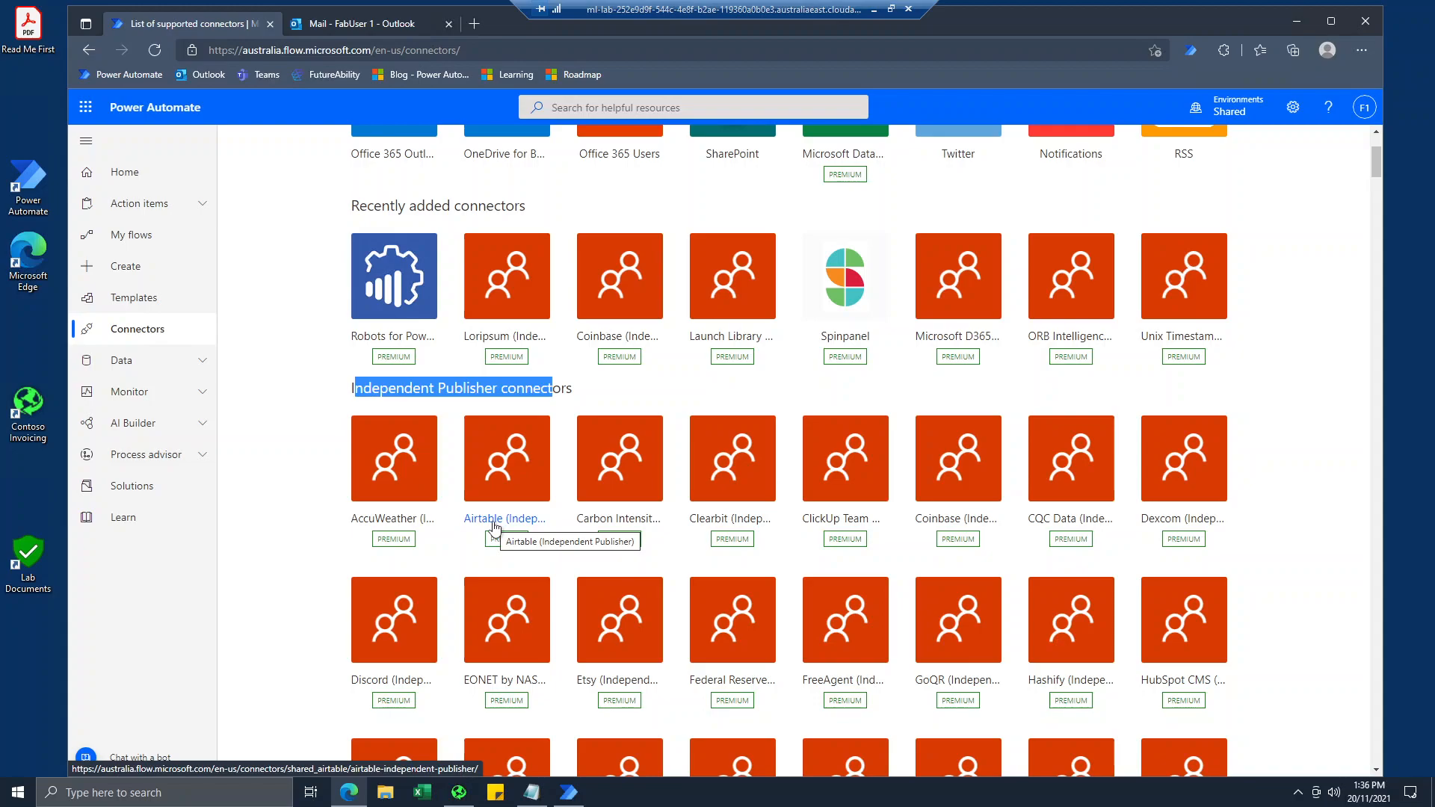
Search the connectors for "to do", "todo" and "to-do".
scroll(493, 527, up, 3)
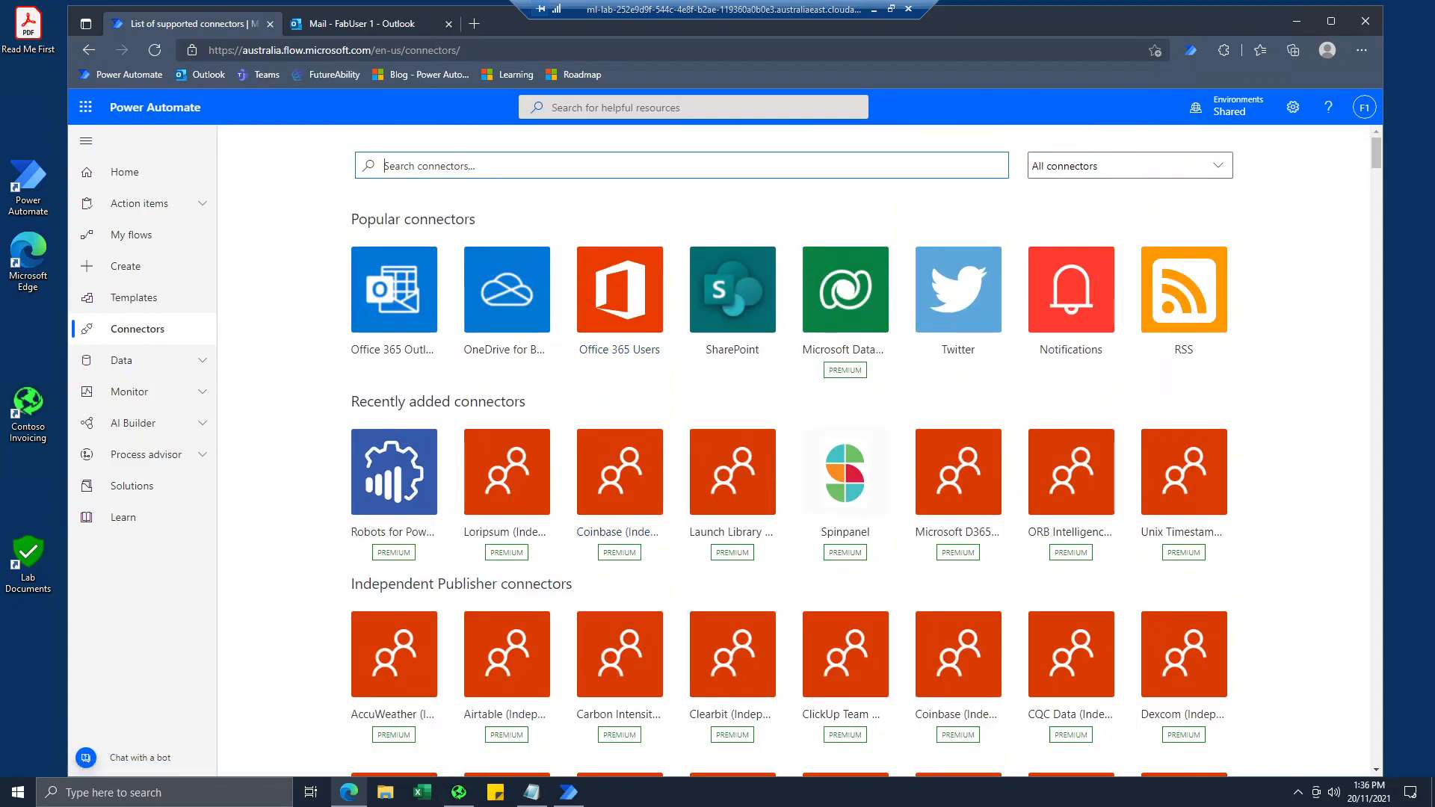
text(to do)
key(Return)
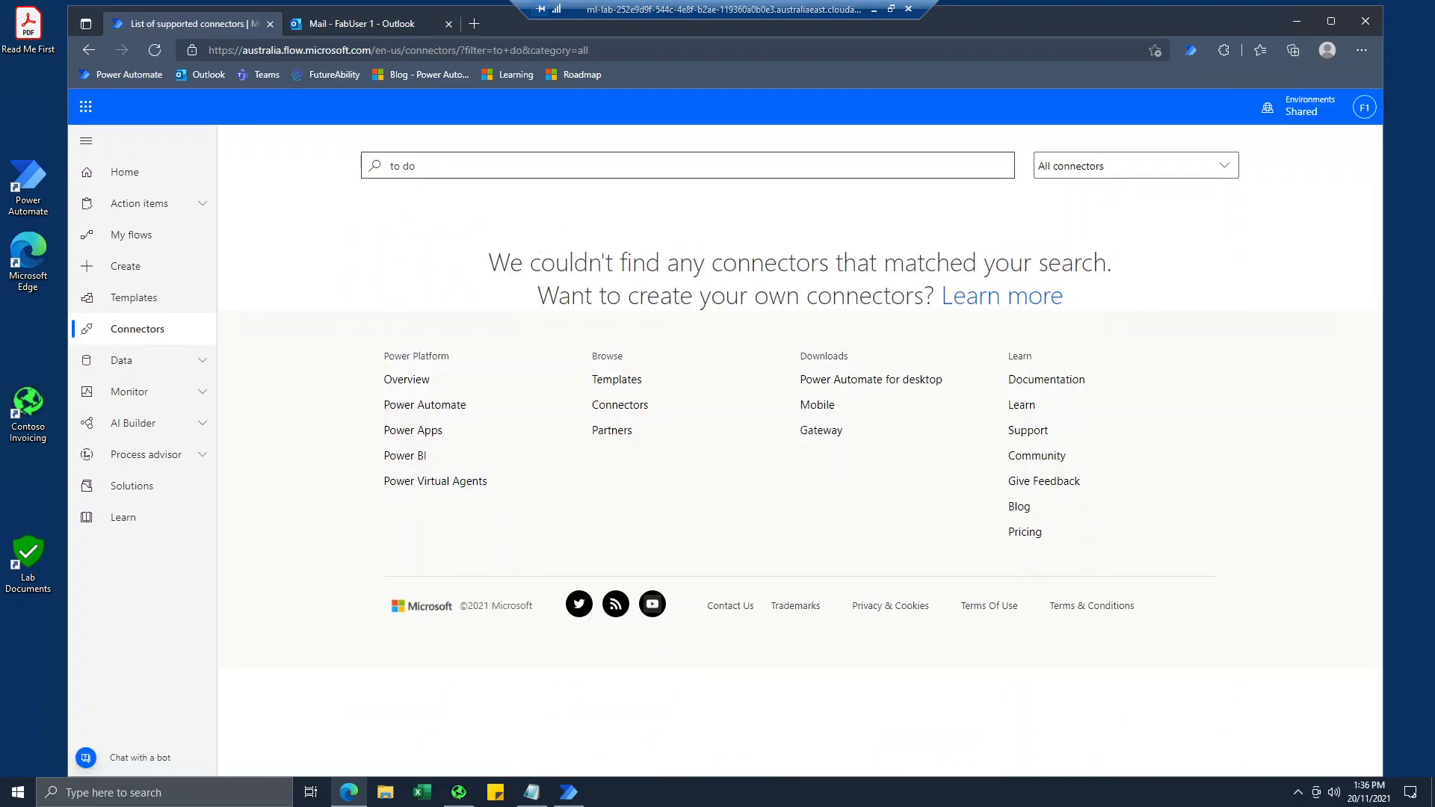
key(BackSpace)
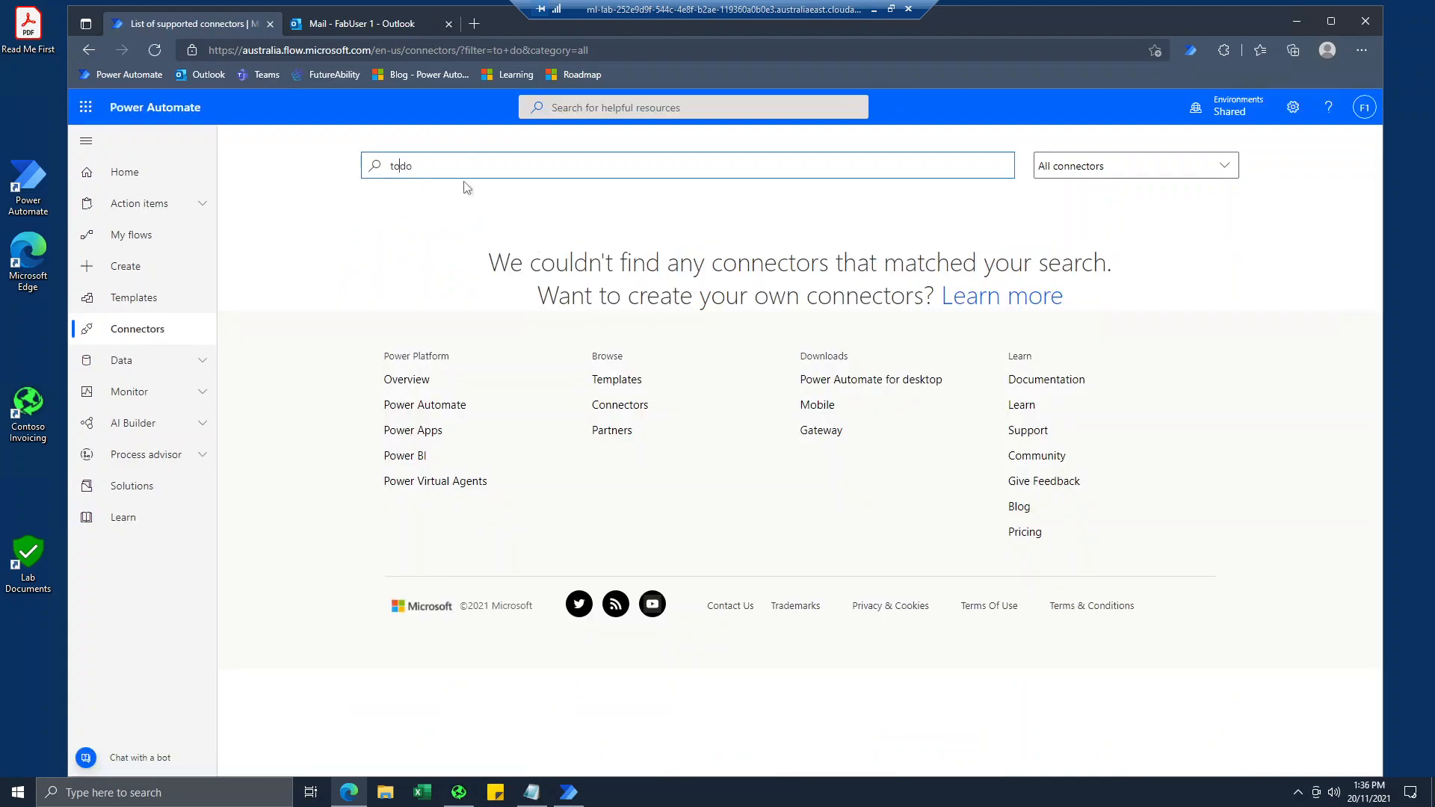
key(Return)
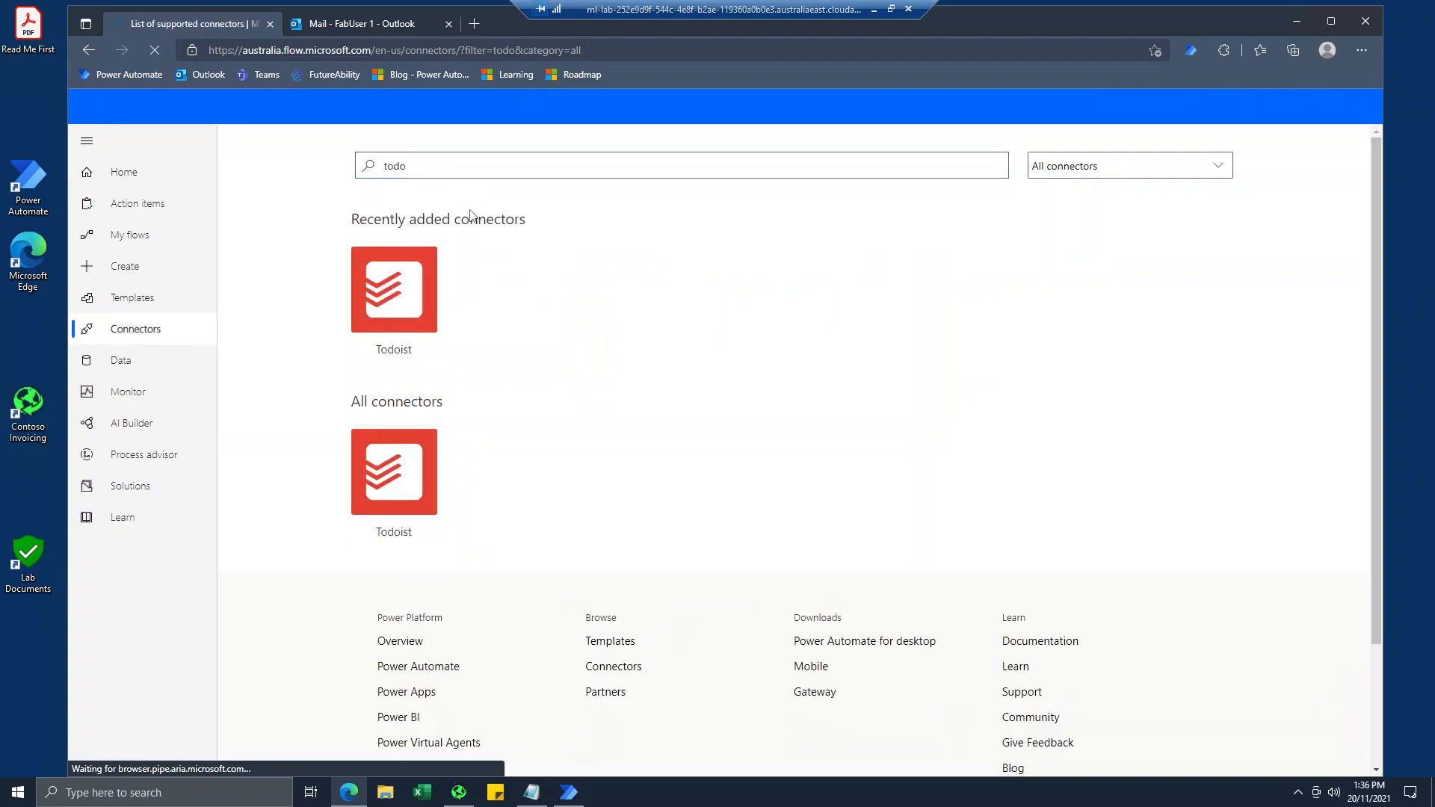
text(-)
key(Return)
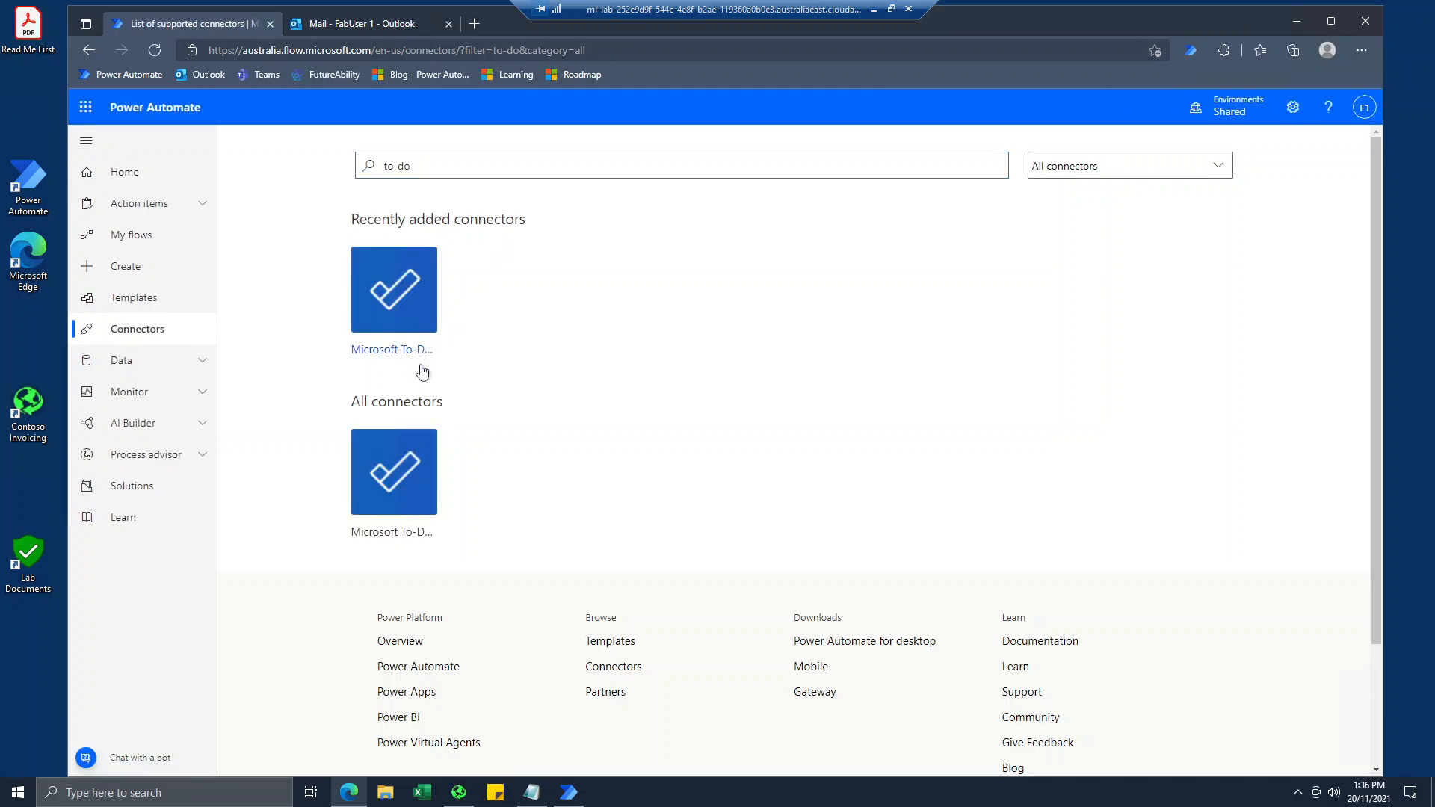
Open the Microsoft To-Do (Business) connector and examine its triggers and the available flow templates.
click(421, 368)
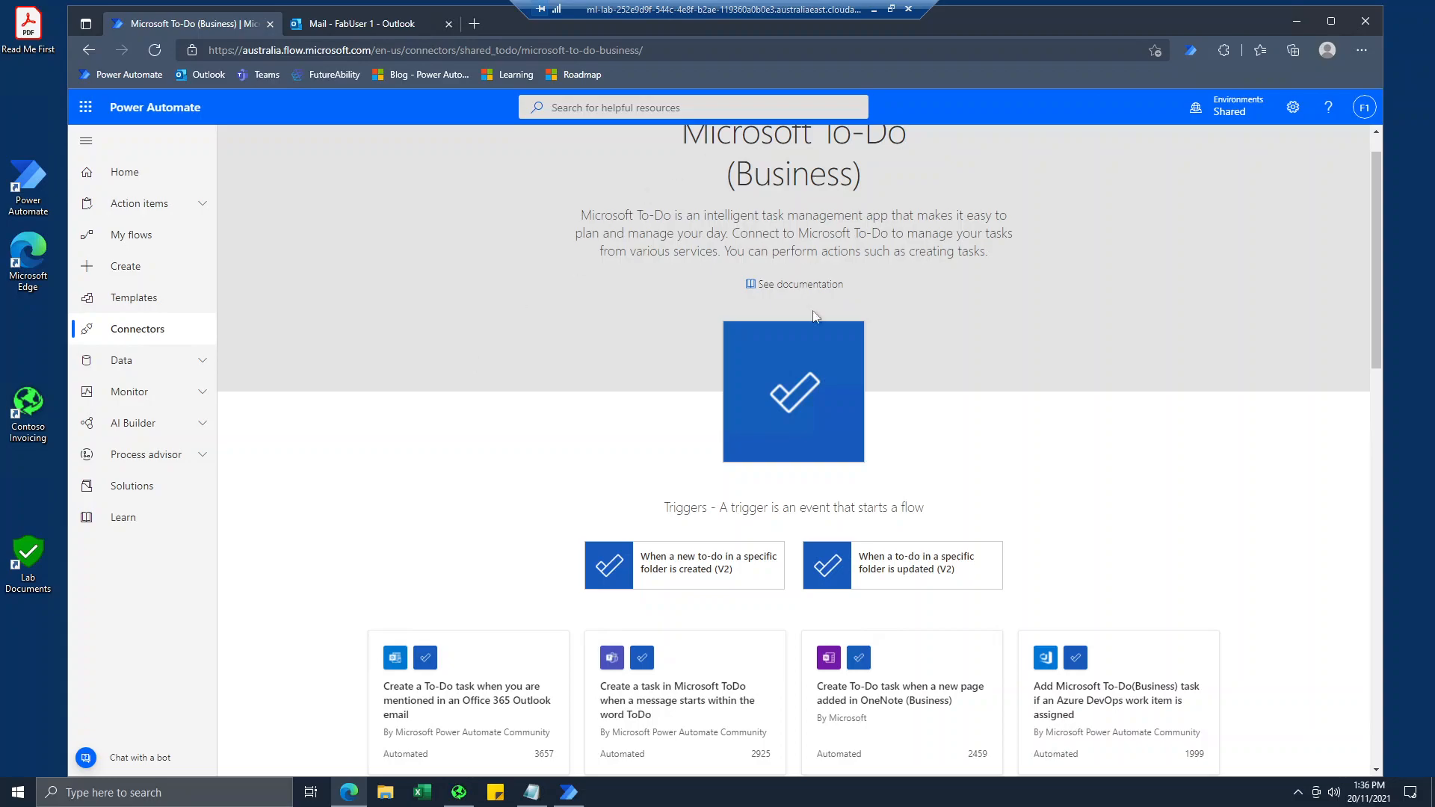
scroll(728, 438, down, 1)
scroll(692, 240, up, 2)
scroll(800, 272, down, 2)
scroll(764, 249, up, 3)
scroll(665, 373, down, 1)
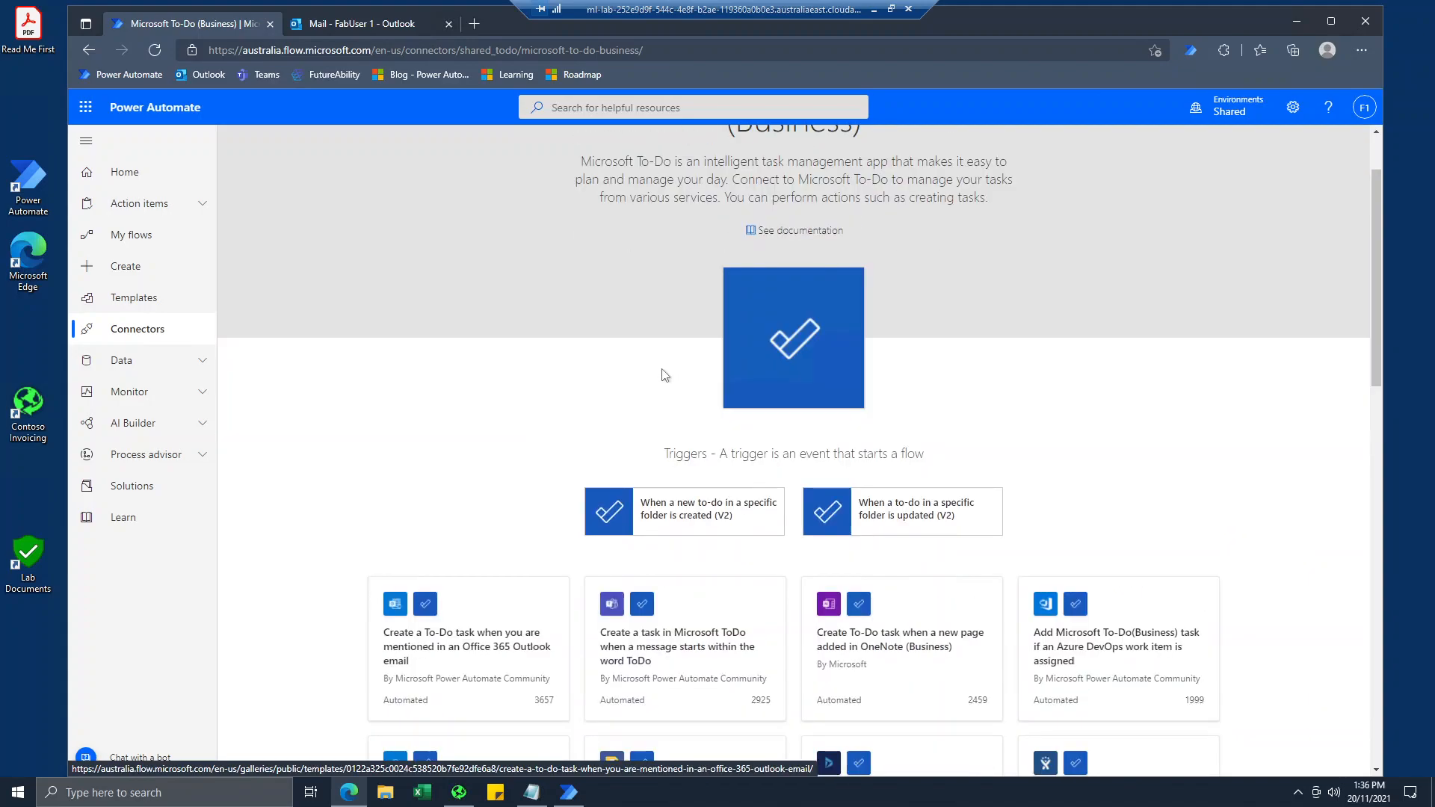
scroll(665, 374, down, 1)
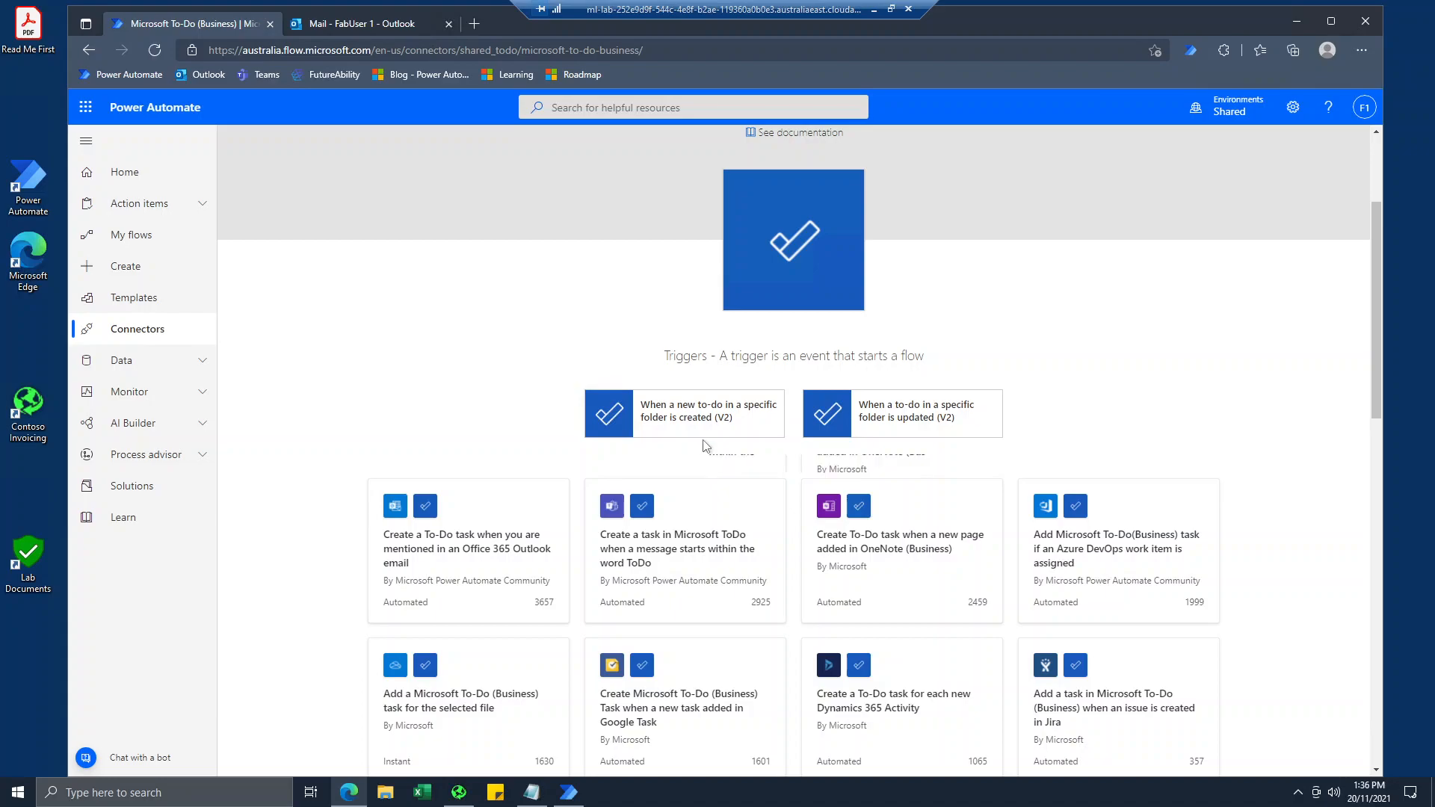
scroll(703, 446, down, 1)
scroll(398, 428, down, 1)
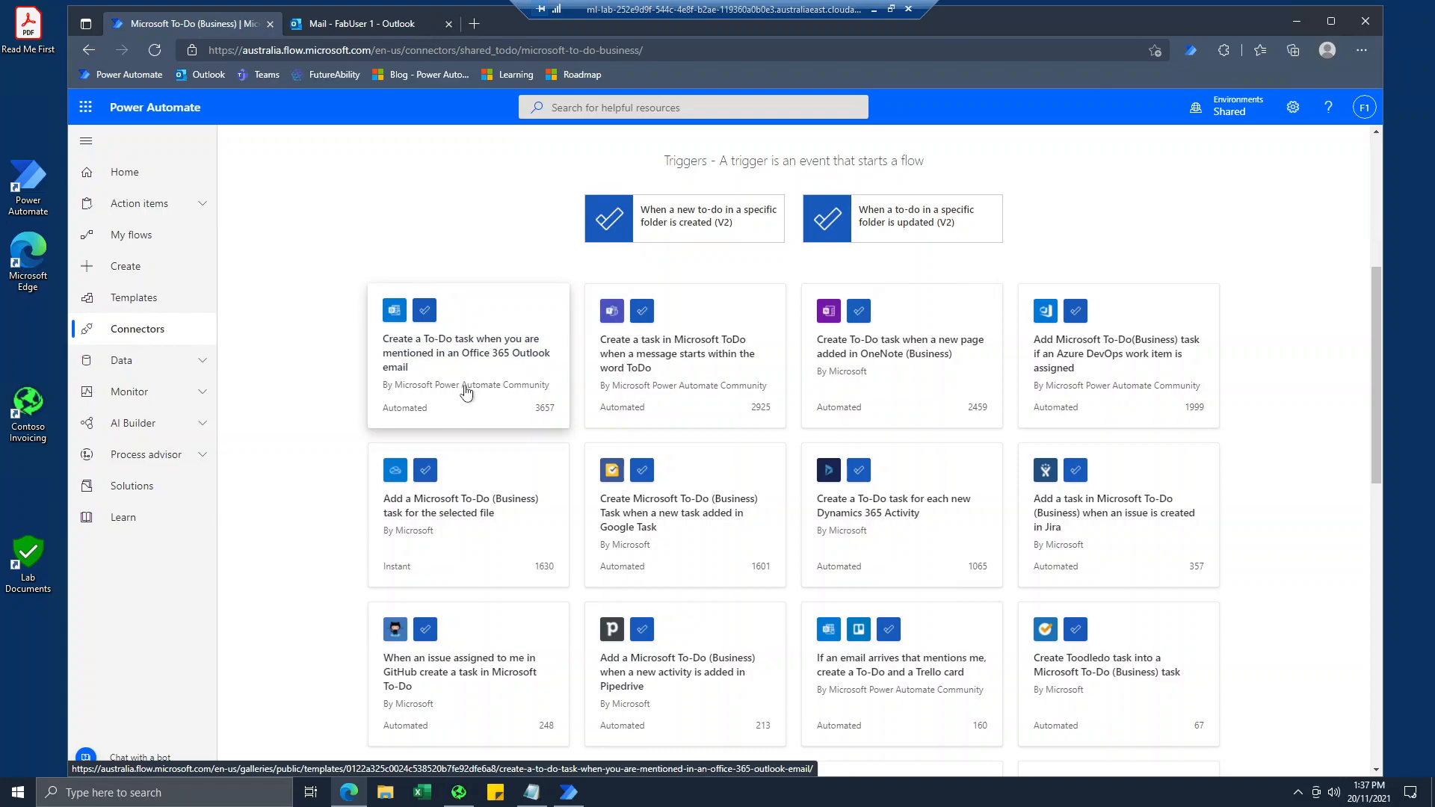
scroll(467, 390, down, 2)
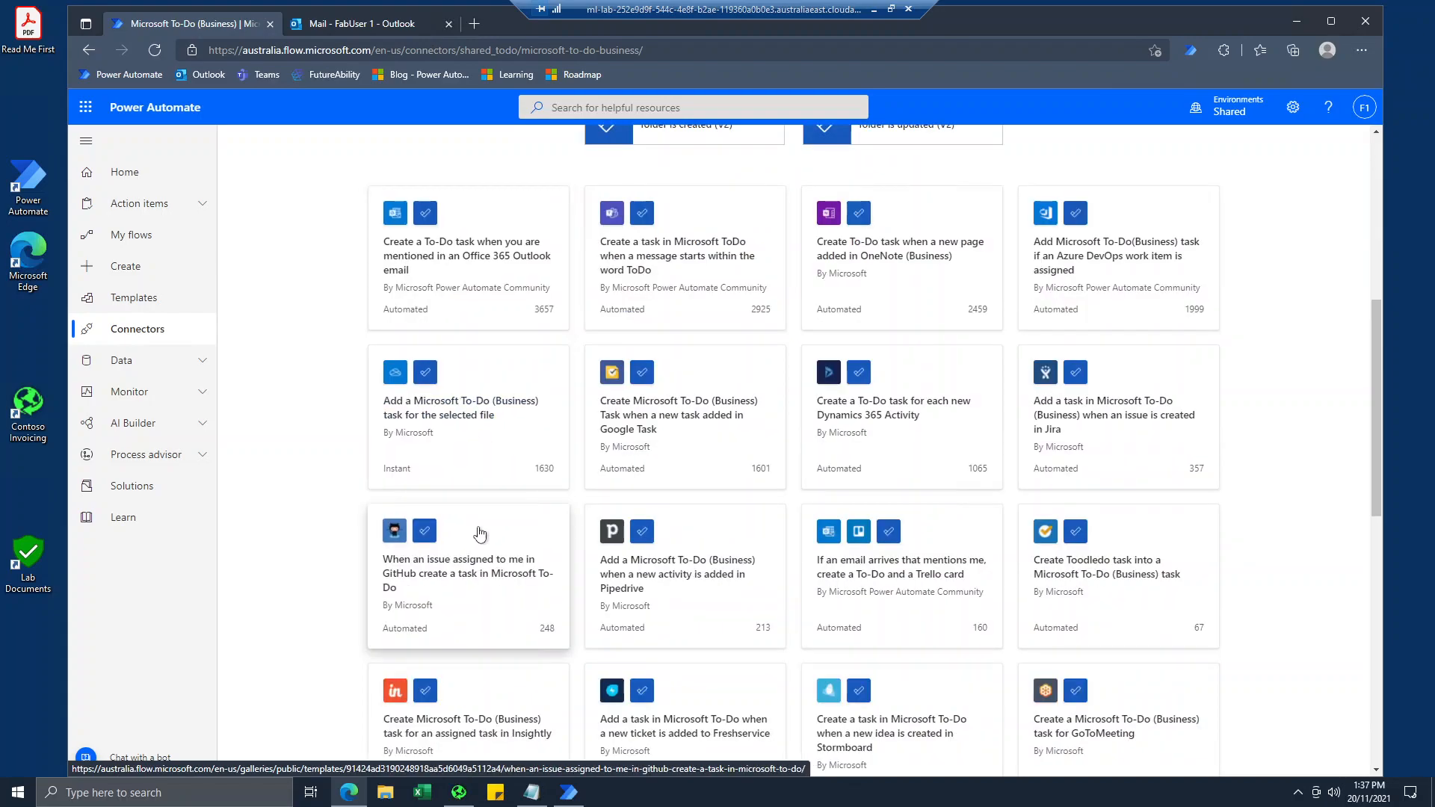
scroll(477, 536, down, 3)
scroll(478, 533, down, 2)
scroll(480, 557, down, 2)
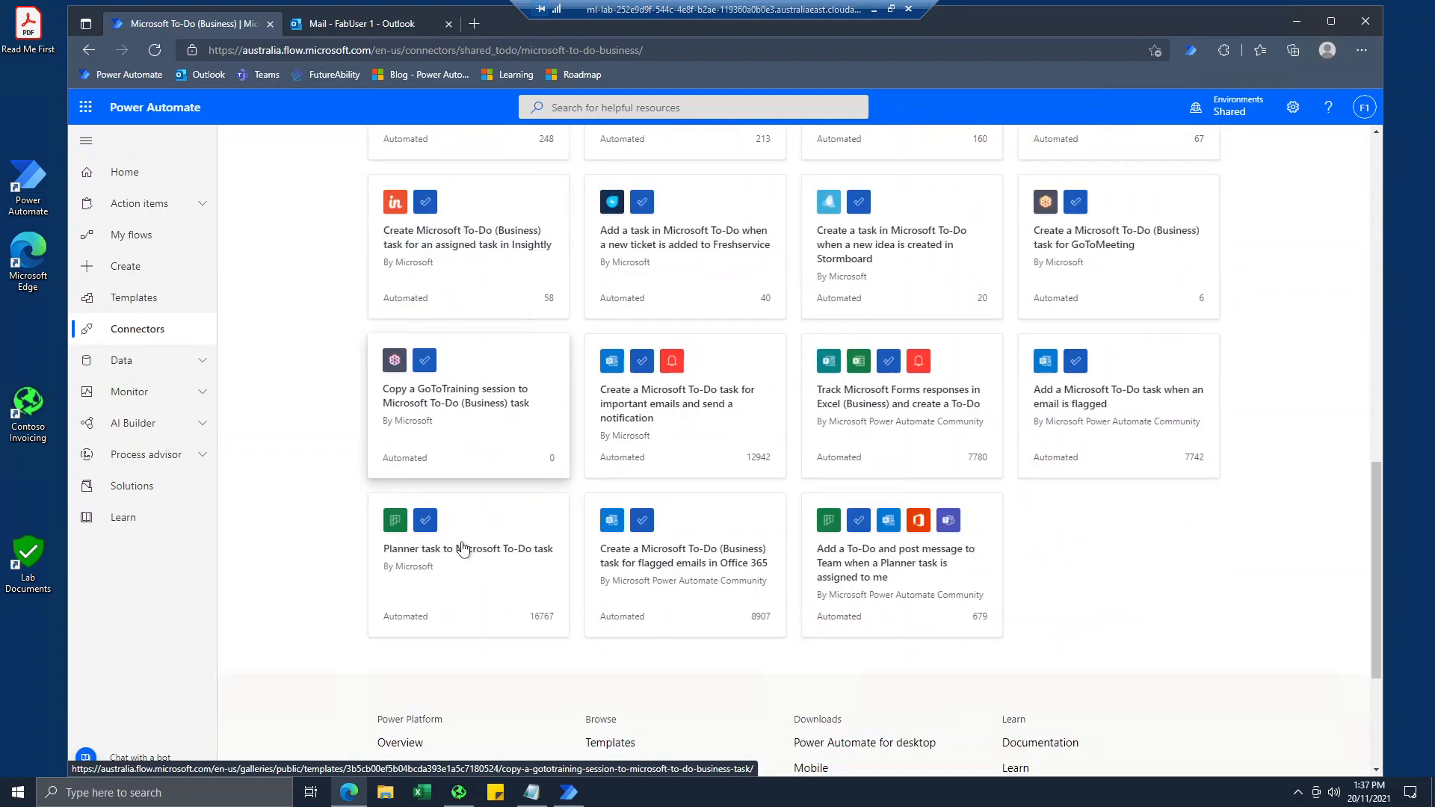
scroll(583, 544, up, 15)
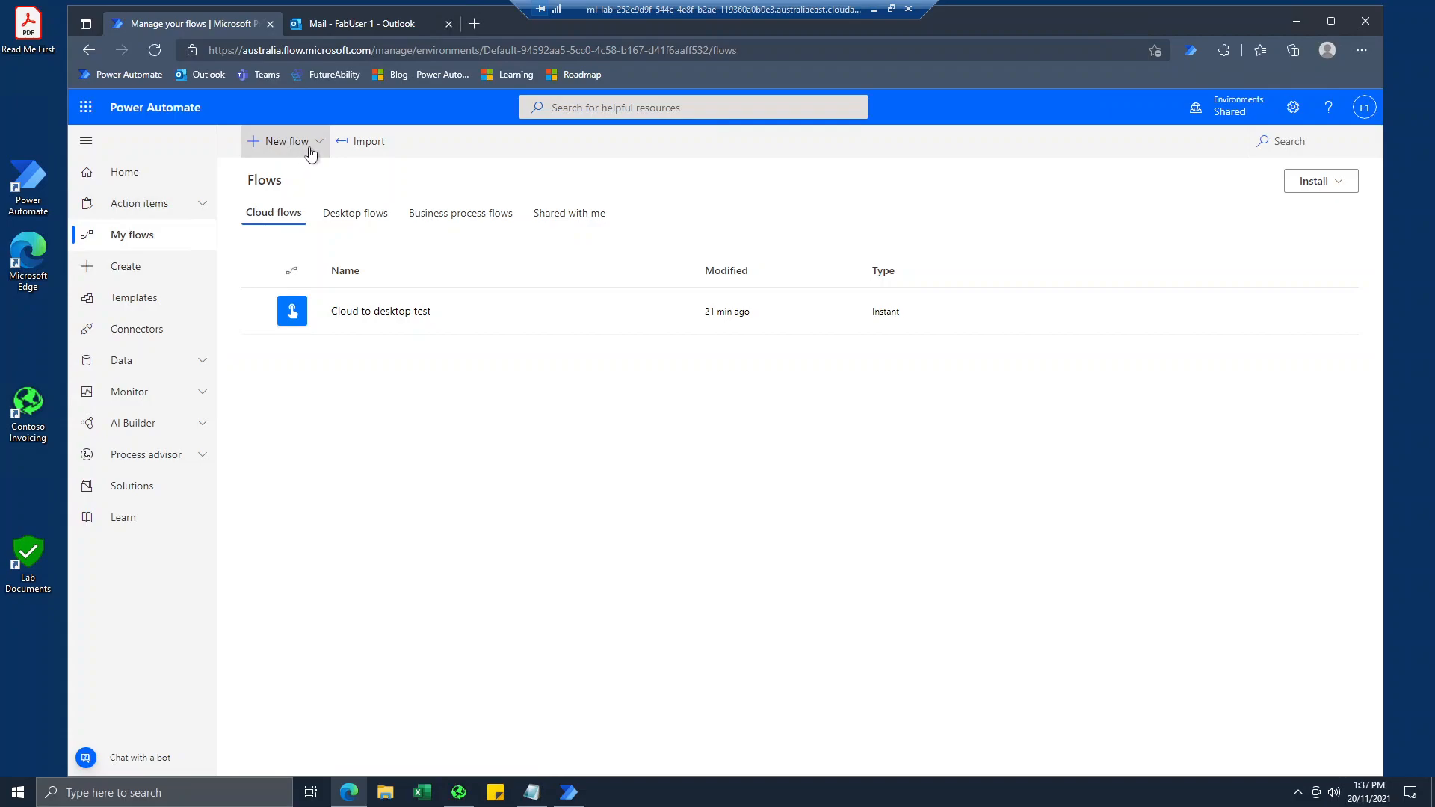
Start a new instant cloud flow from My flows and choose "Manually trigger a flow" as its trigger.
click(312, 152)
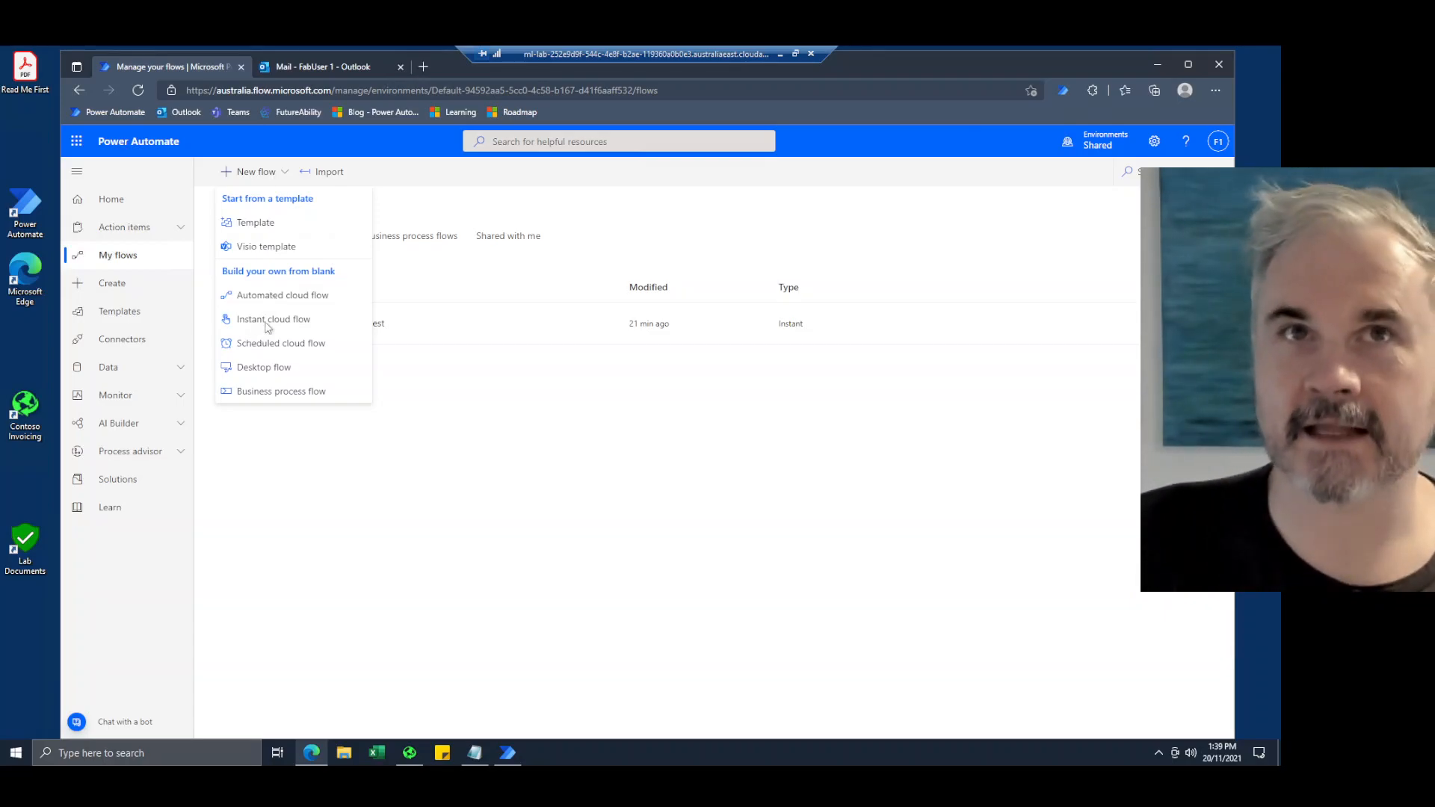
click(283, 322)
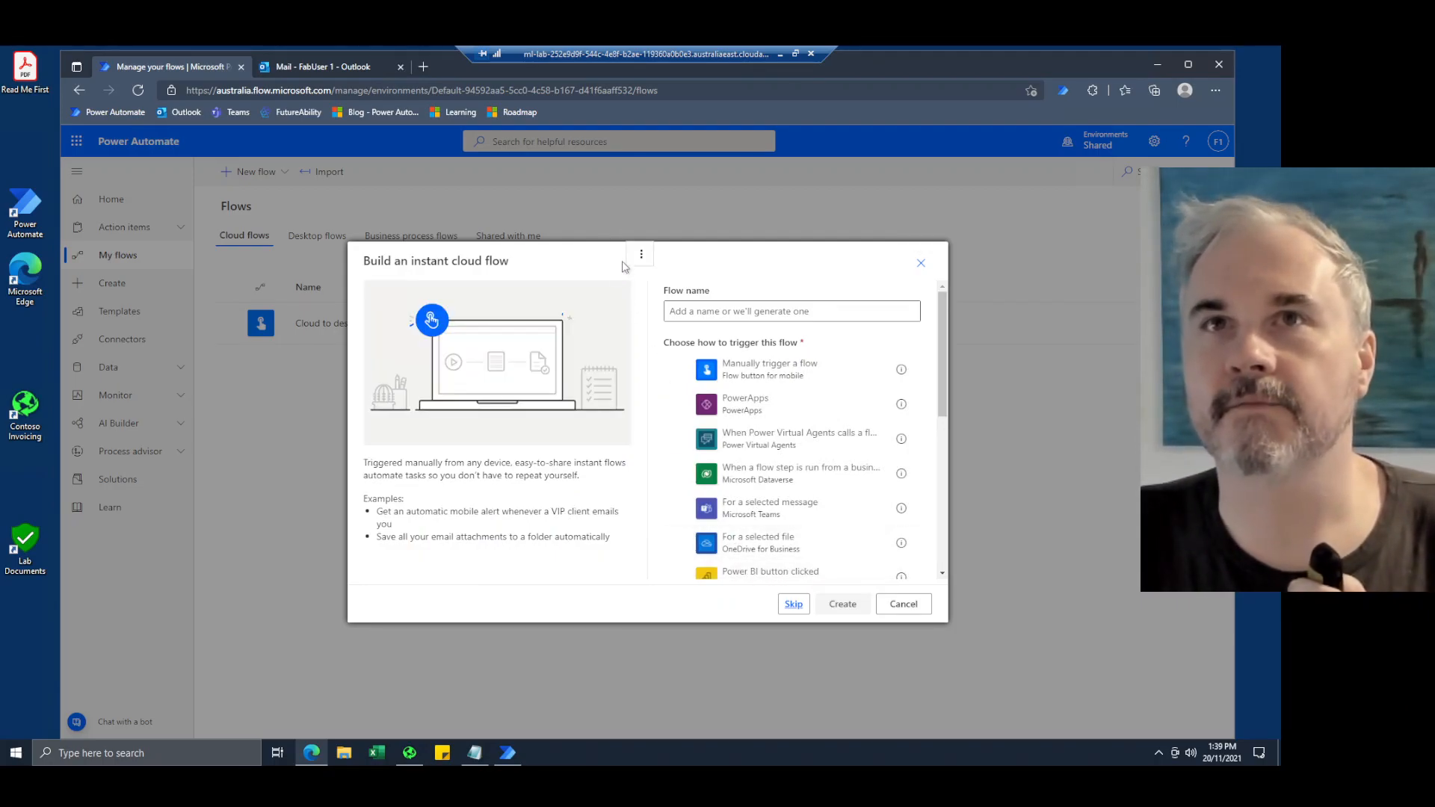
click(597, 252)
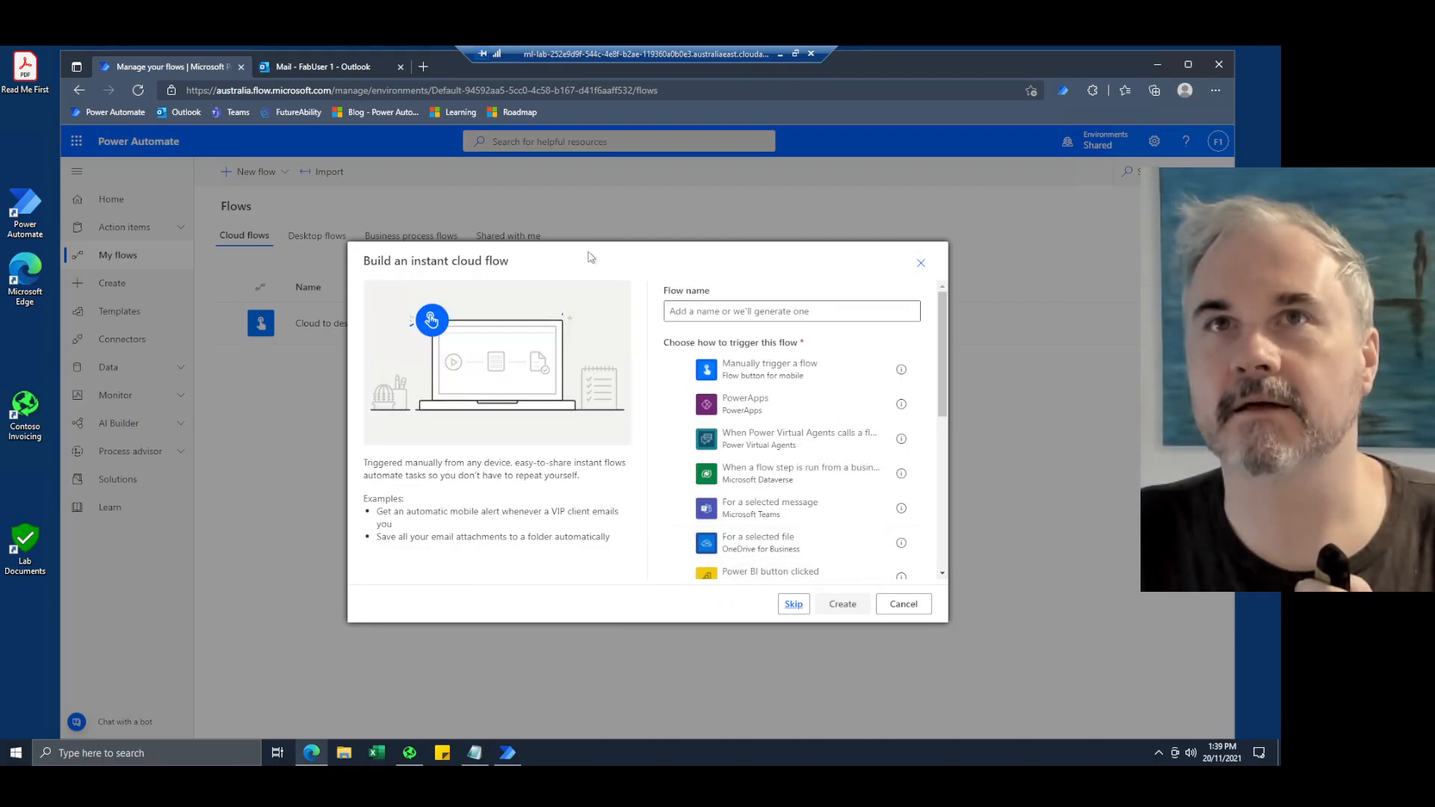
double_click(501, 258)
click(658, 282)
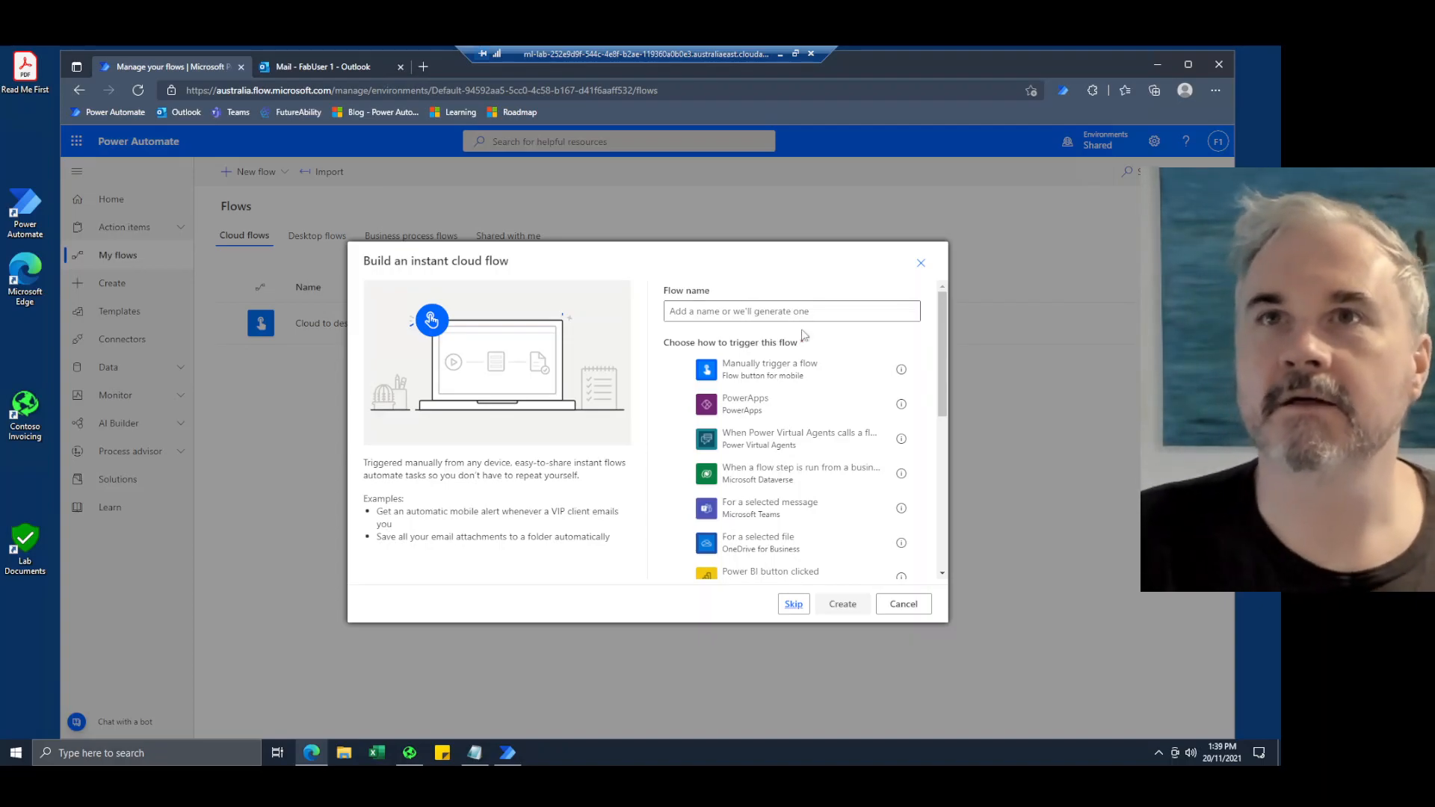
click(801, 374)
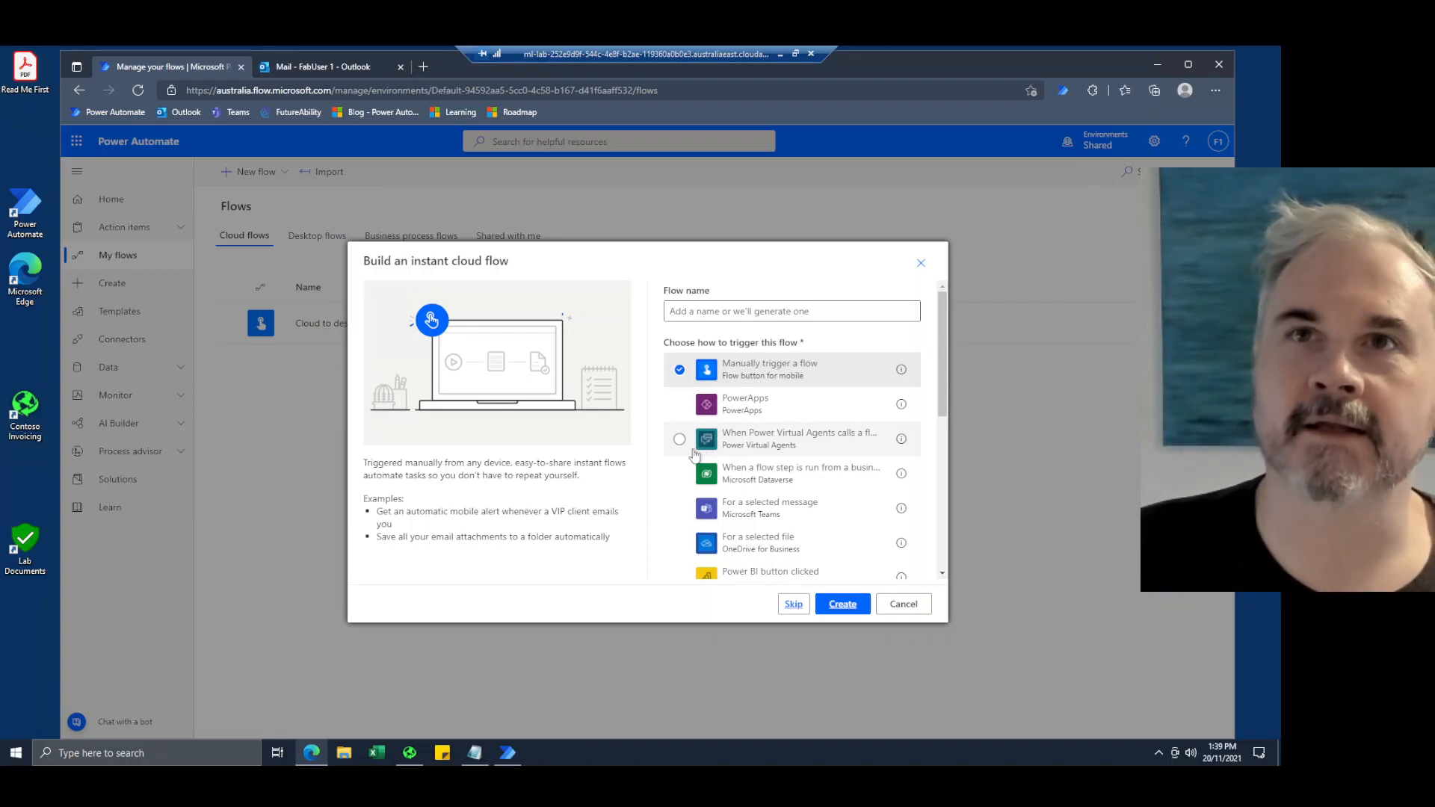
Look through the instant flow triggers, including PowerApps, Power BI button clicked and OneDrive for Business For a selected file, and cancel the new flow.
click(747, 414)
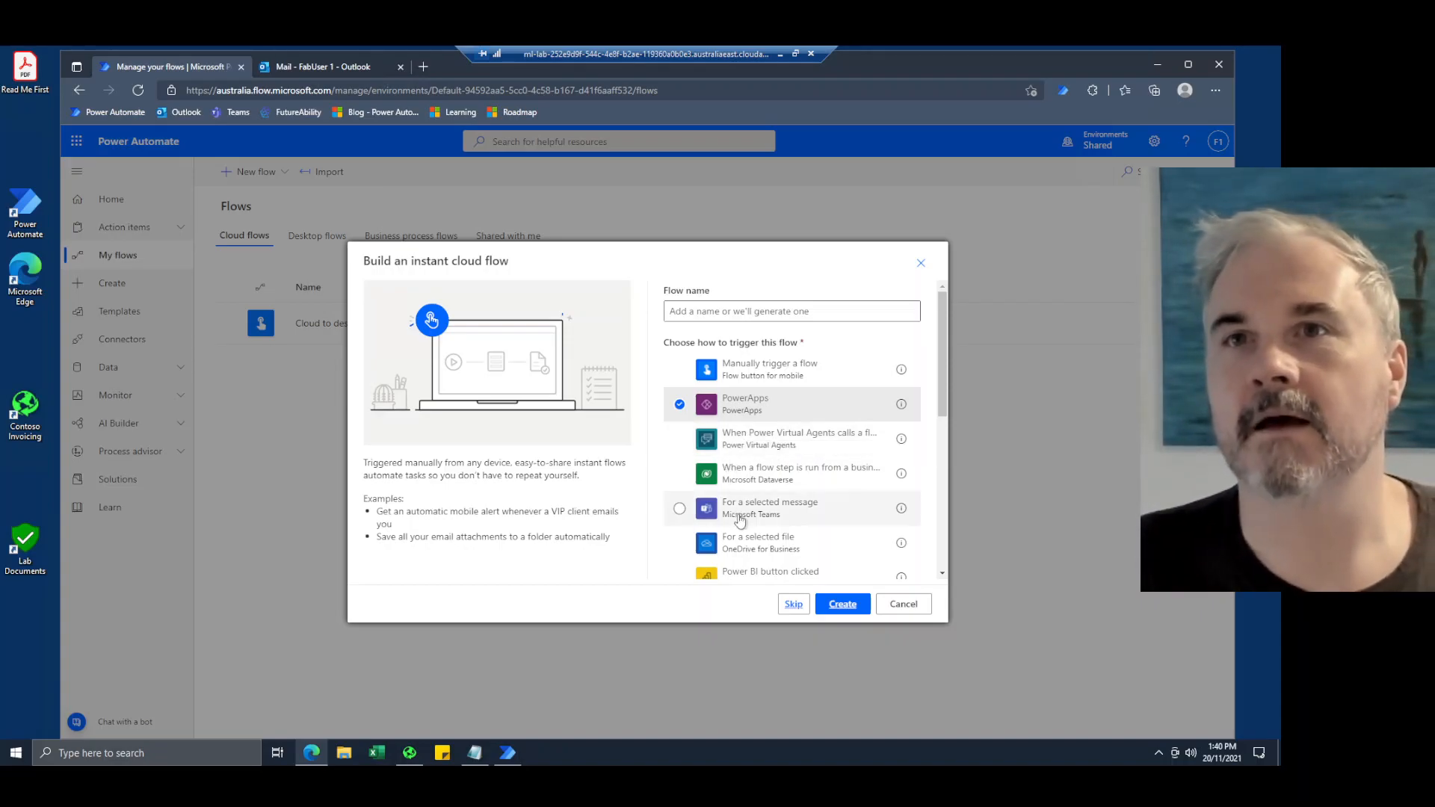
click(766, 574)
scroll(766, 568, down, 1)
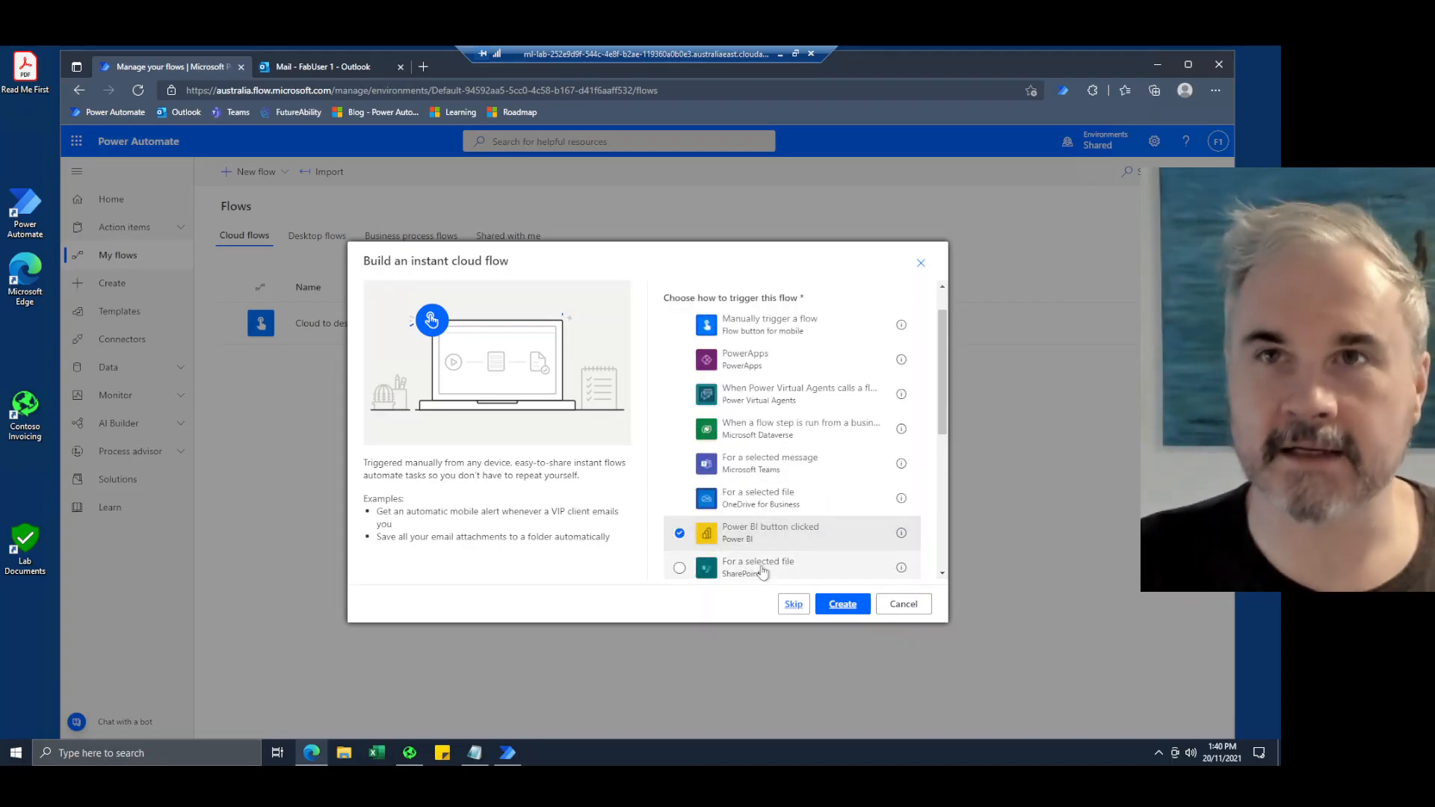
click(767, 506)
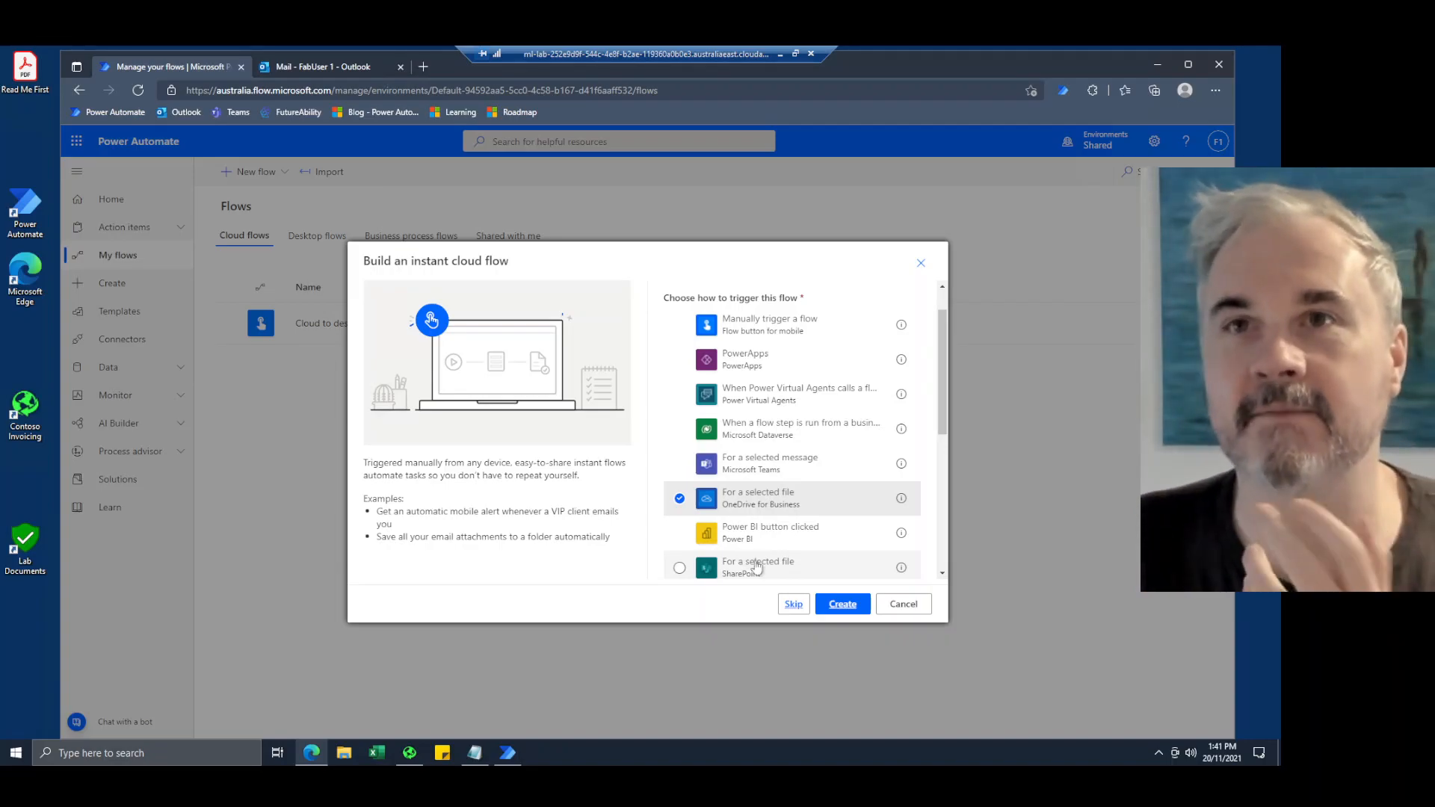
click(910, 604)
Start building a new automated cloud flow from blank and browse its available triggers.
click(261, 178)
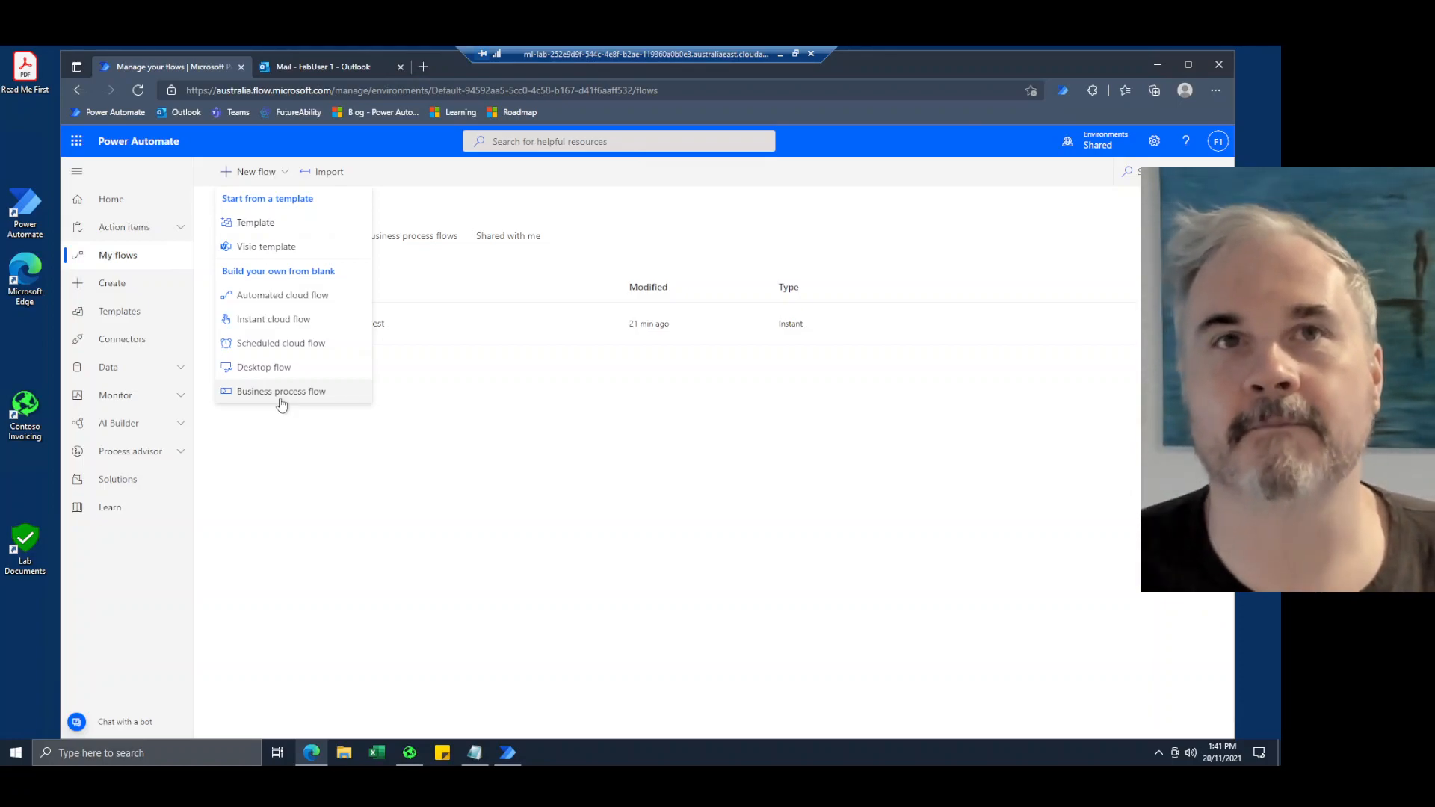
click(433, 516)
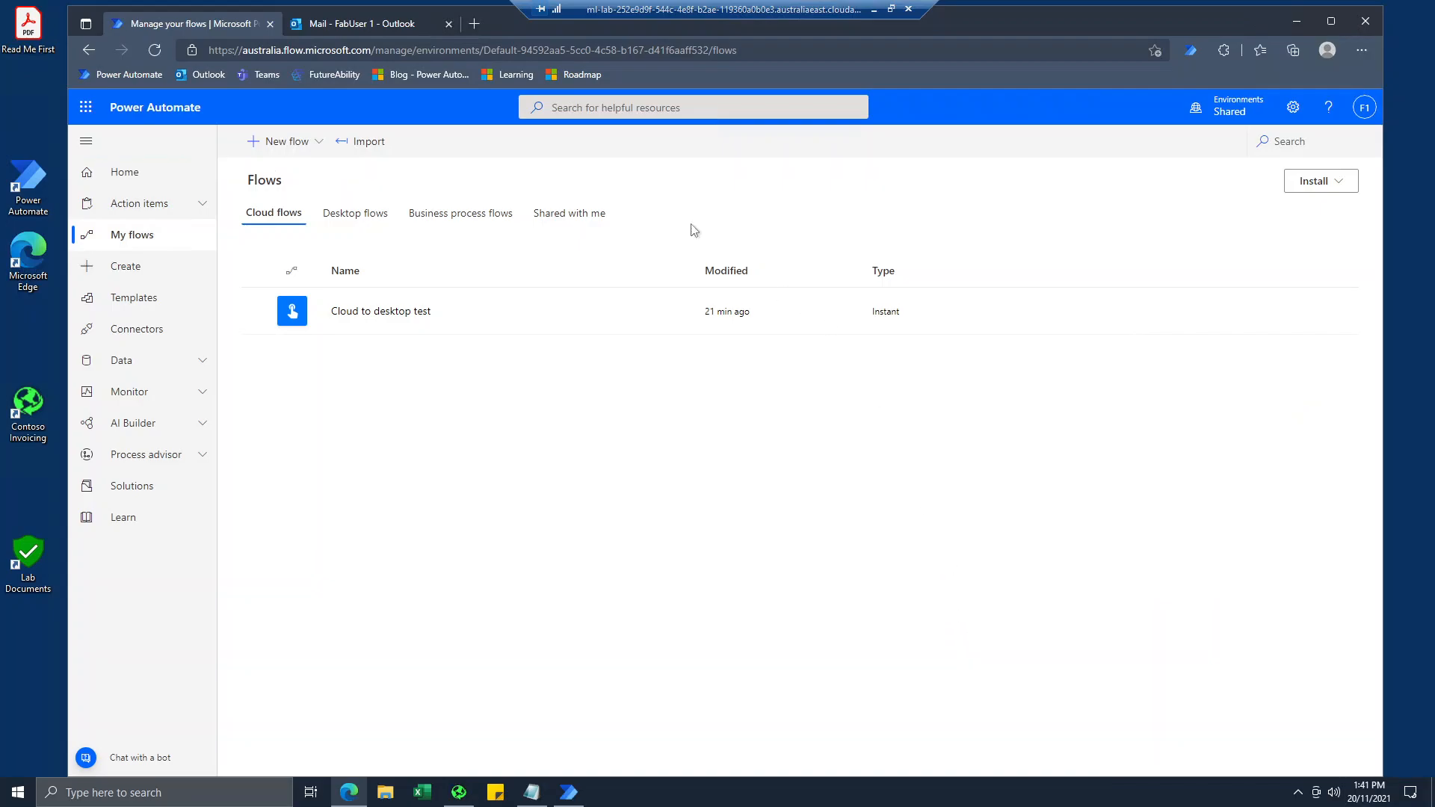
click(323, 143)
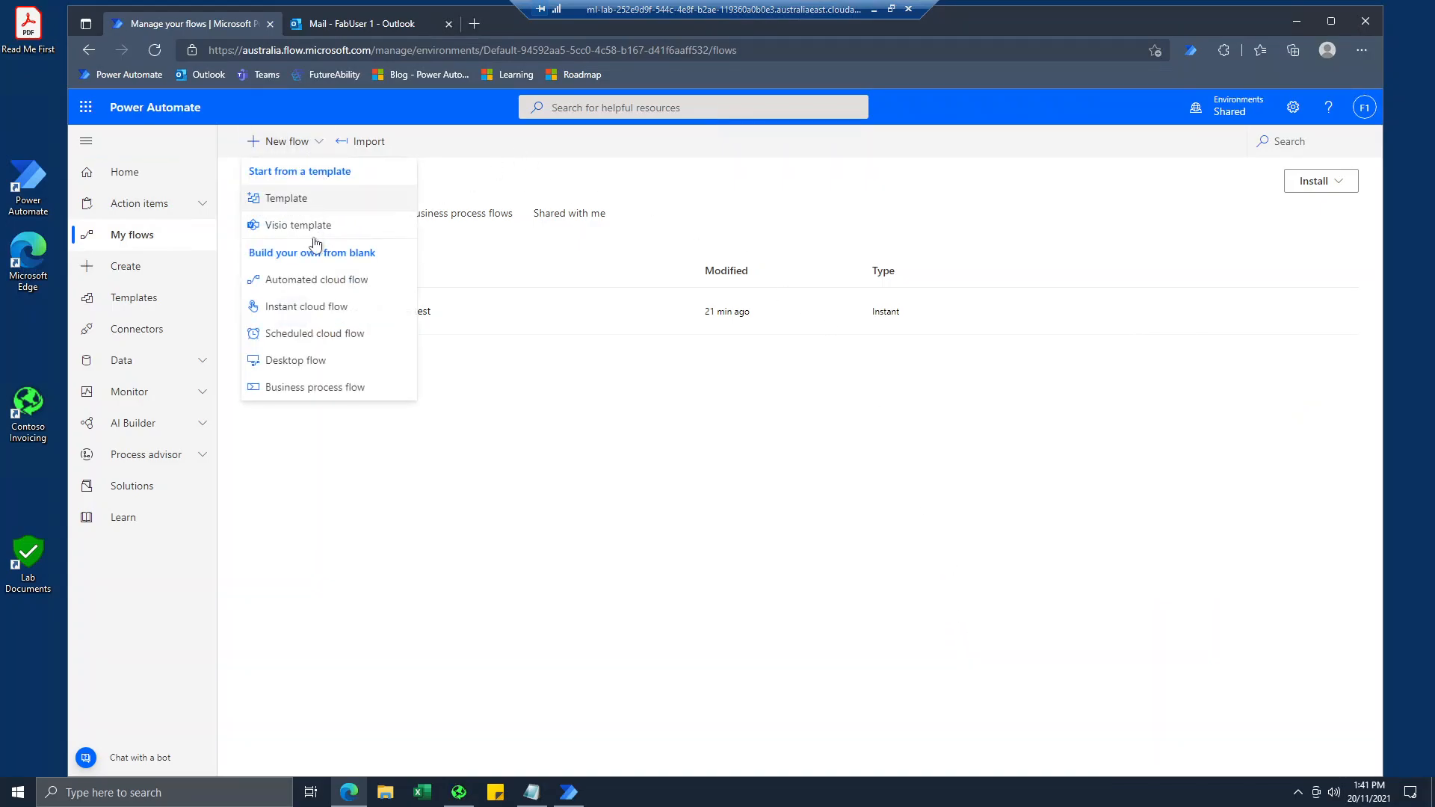
click(327, 281)
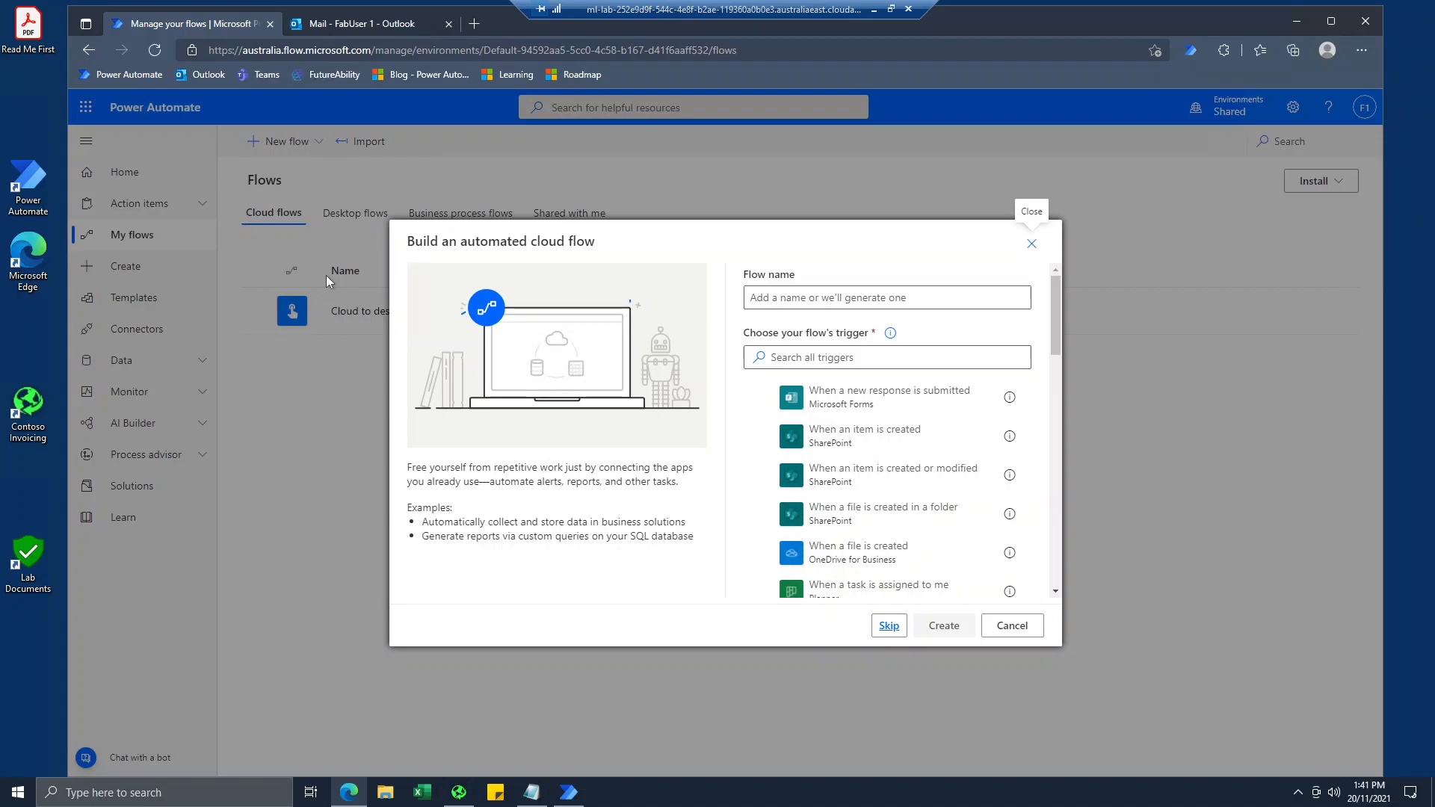
scroll(822, 486, down, 6)
scroll(826, 505, up, 3)
scroll(825, 505, up, 5)
Name the automated cloud flow "Outlook to desktop invoice processing".
click(888, 297)
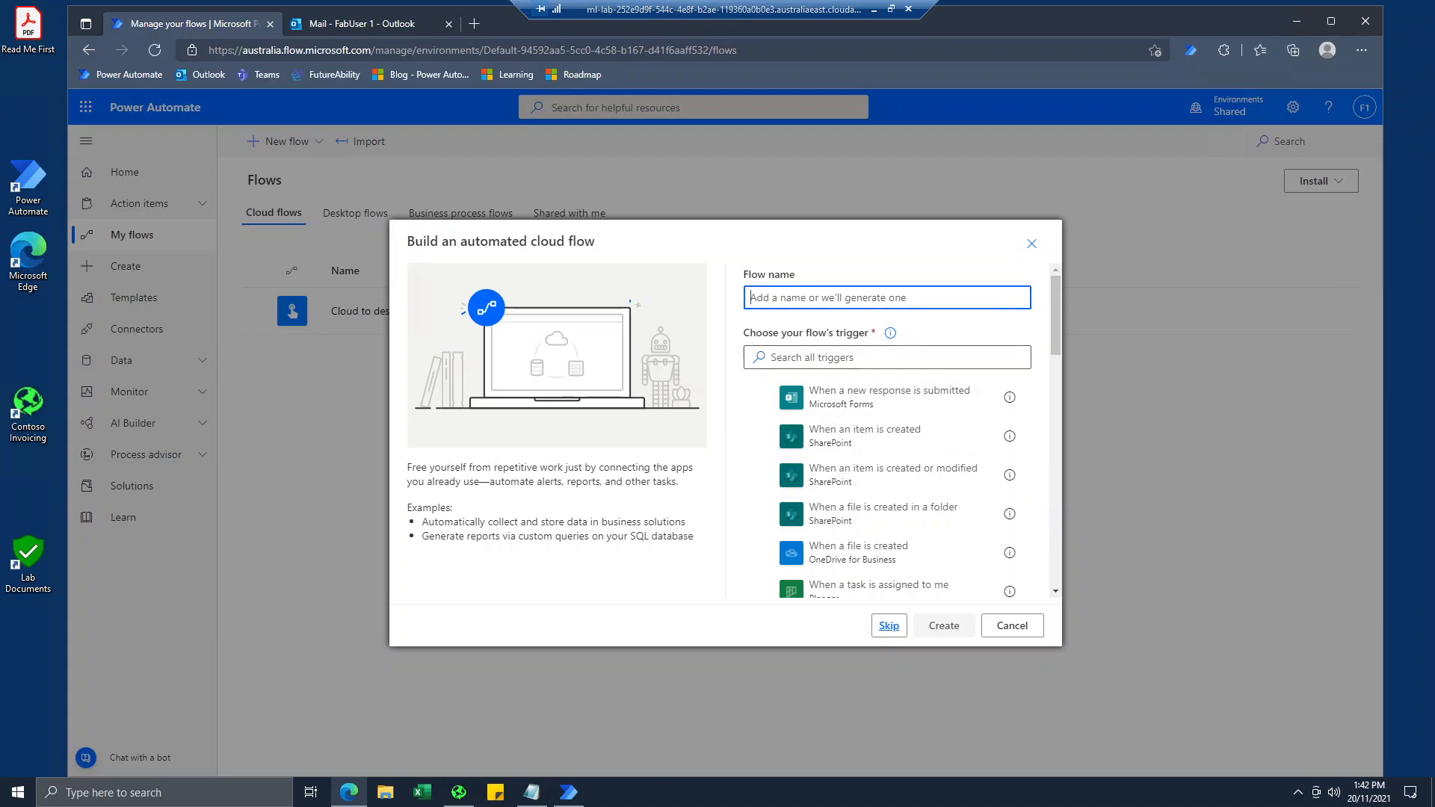
text(Outlook to)
text(i)
text(inv)
text(to )
text(desk)
text(top invoice )
text(processing)
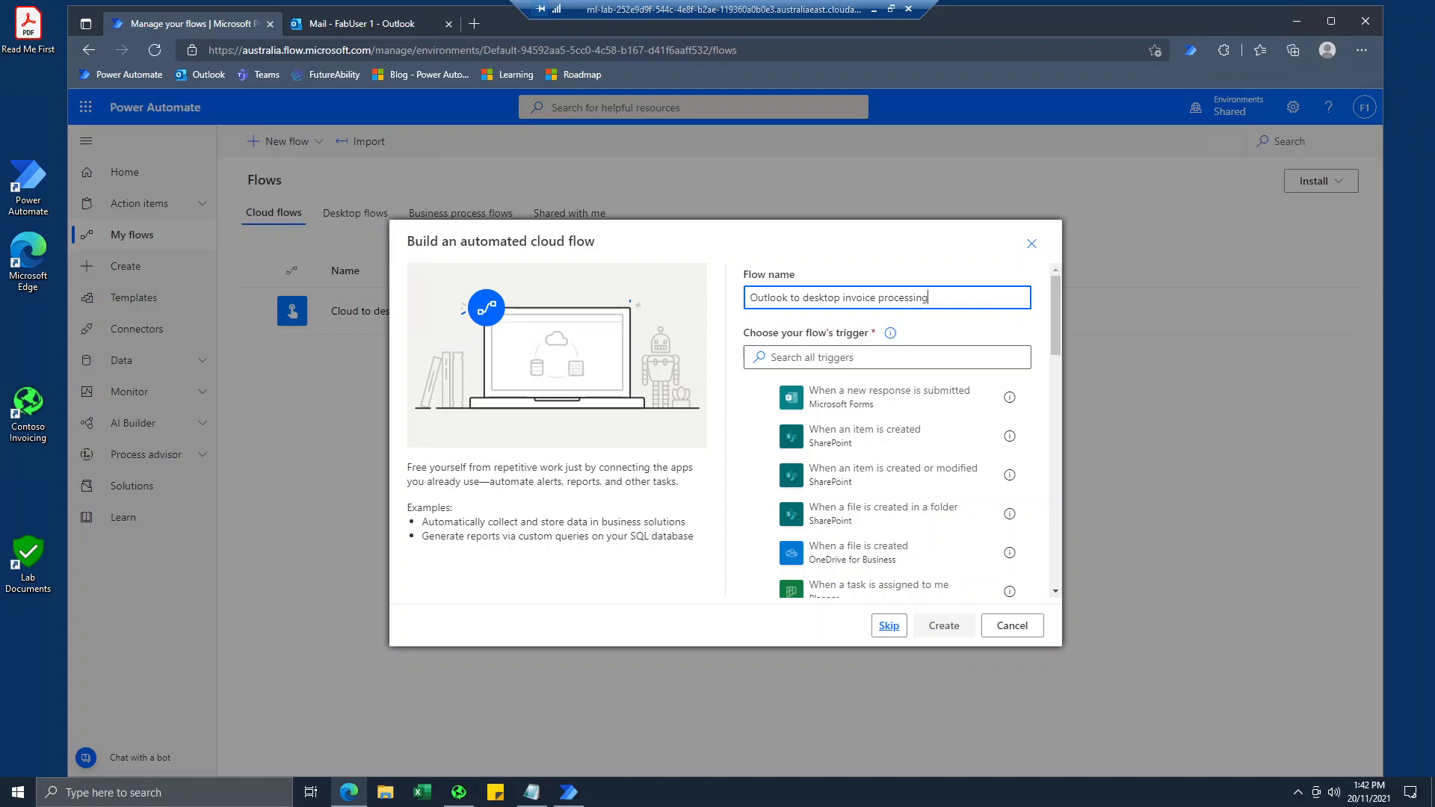
Find the Office 365 Outlook trigger "When a new email arrives (V3)" by searching for "outlo" and create the flow with it.
scroll(851, 427, down, 3)
scroll(850, 441, up, 3)
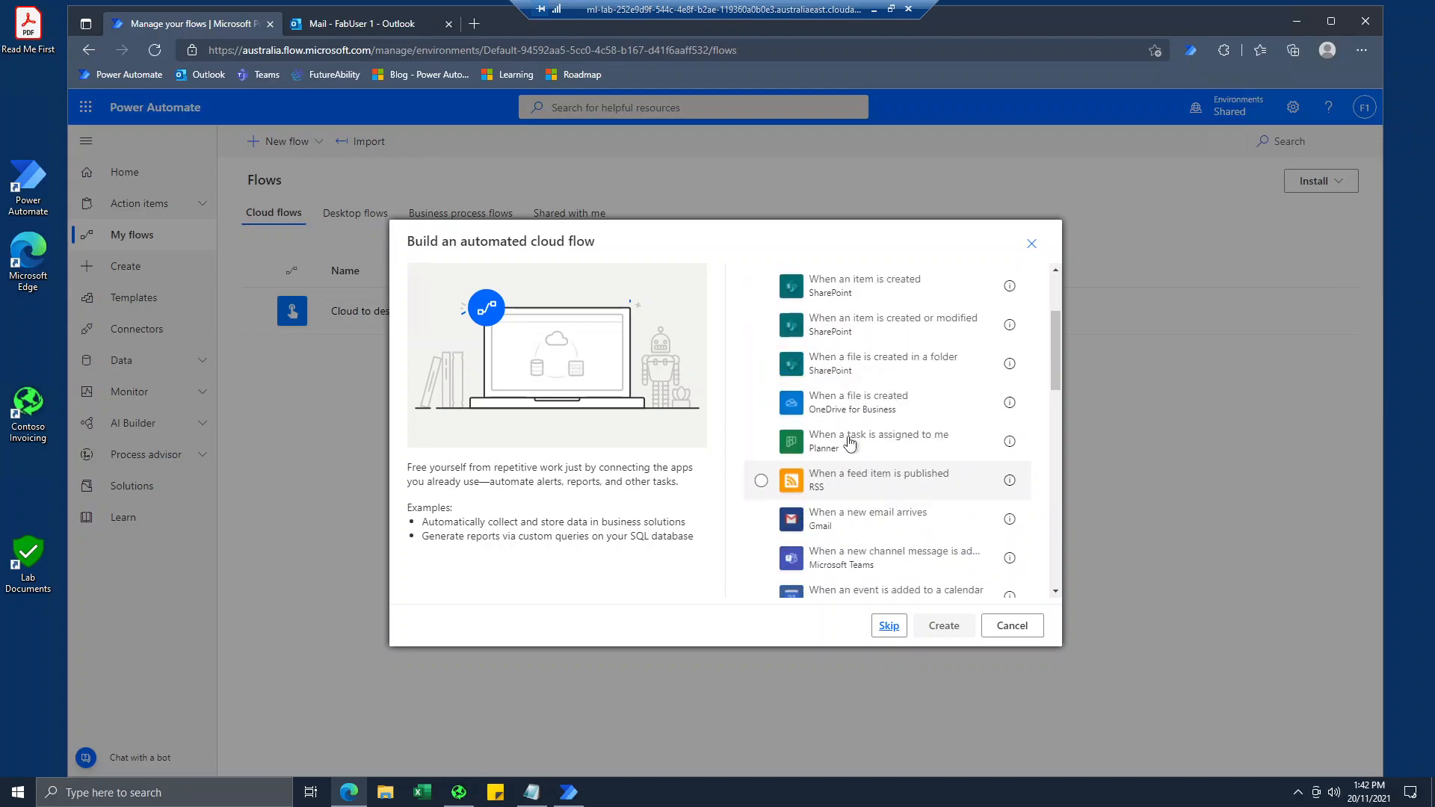
click(851, 357)
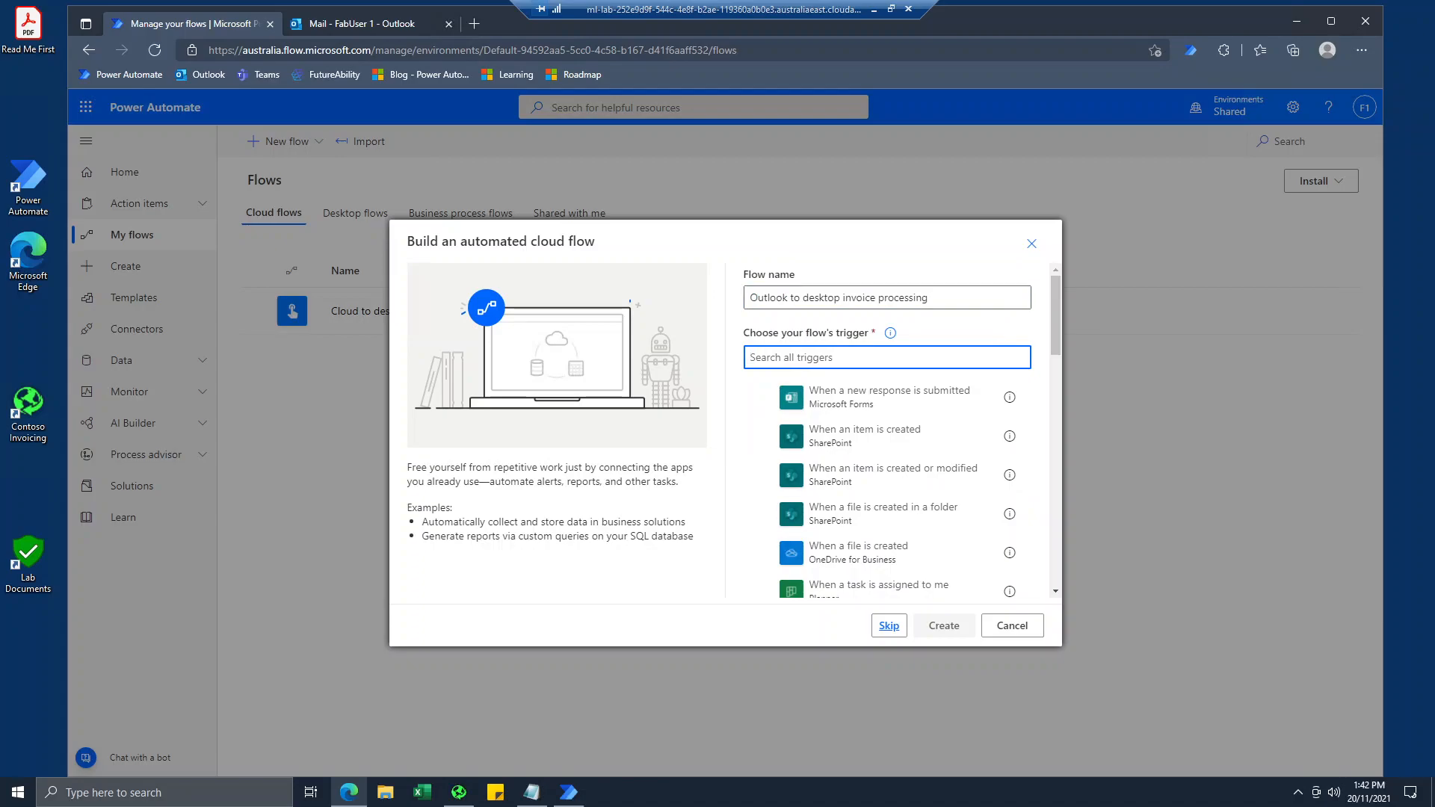
text(out)
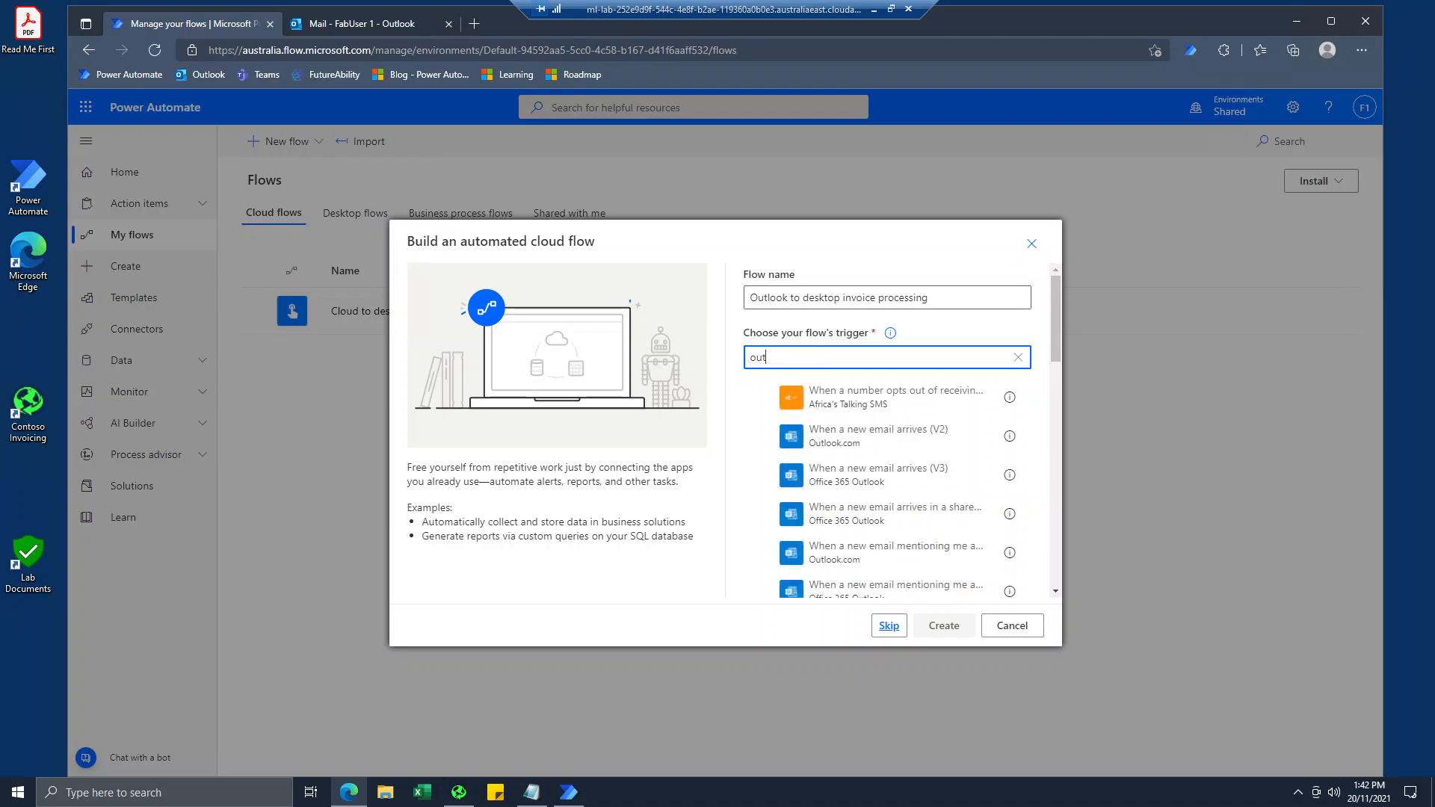
text(lo)
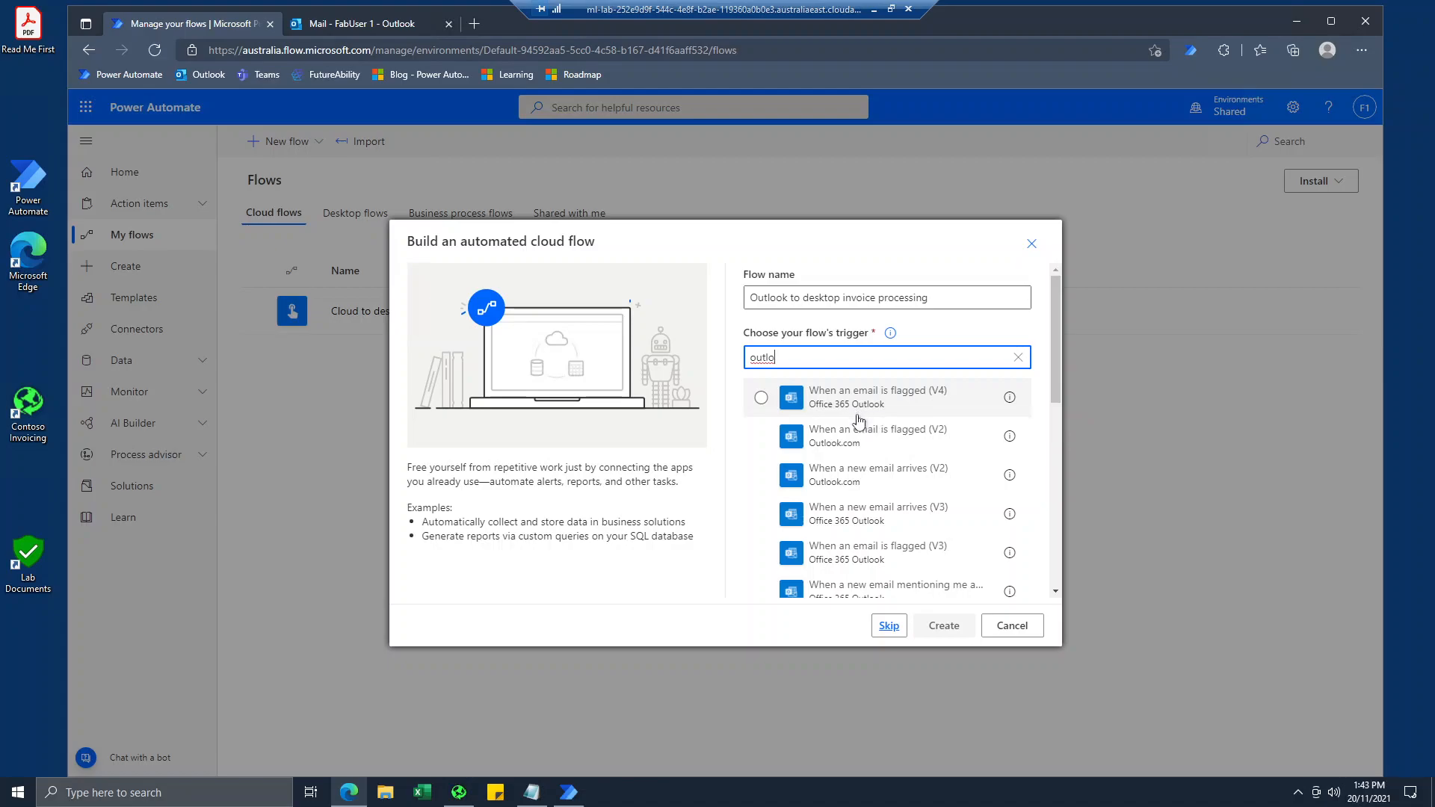
click(878, 521)
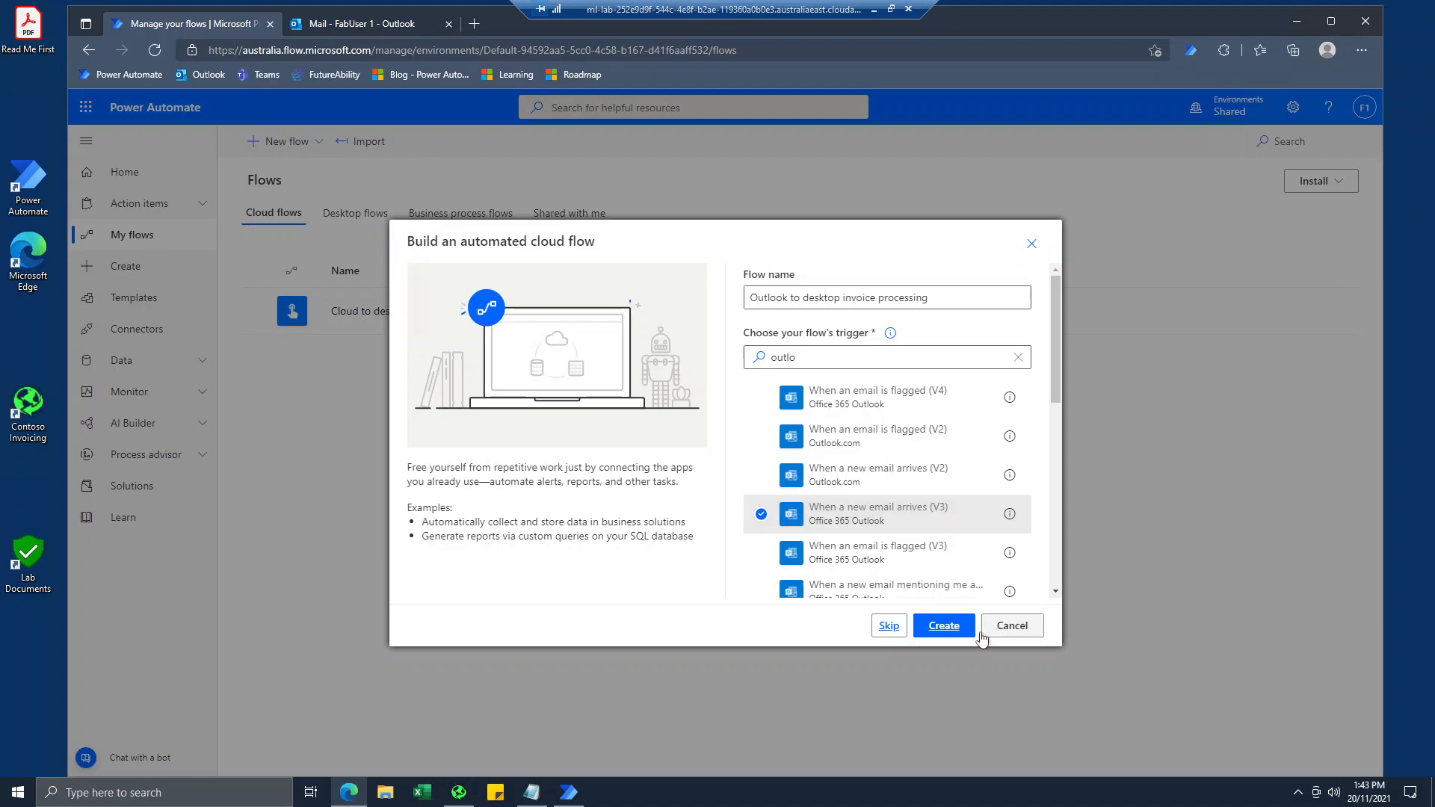
click(946, 628)
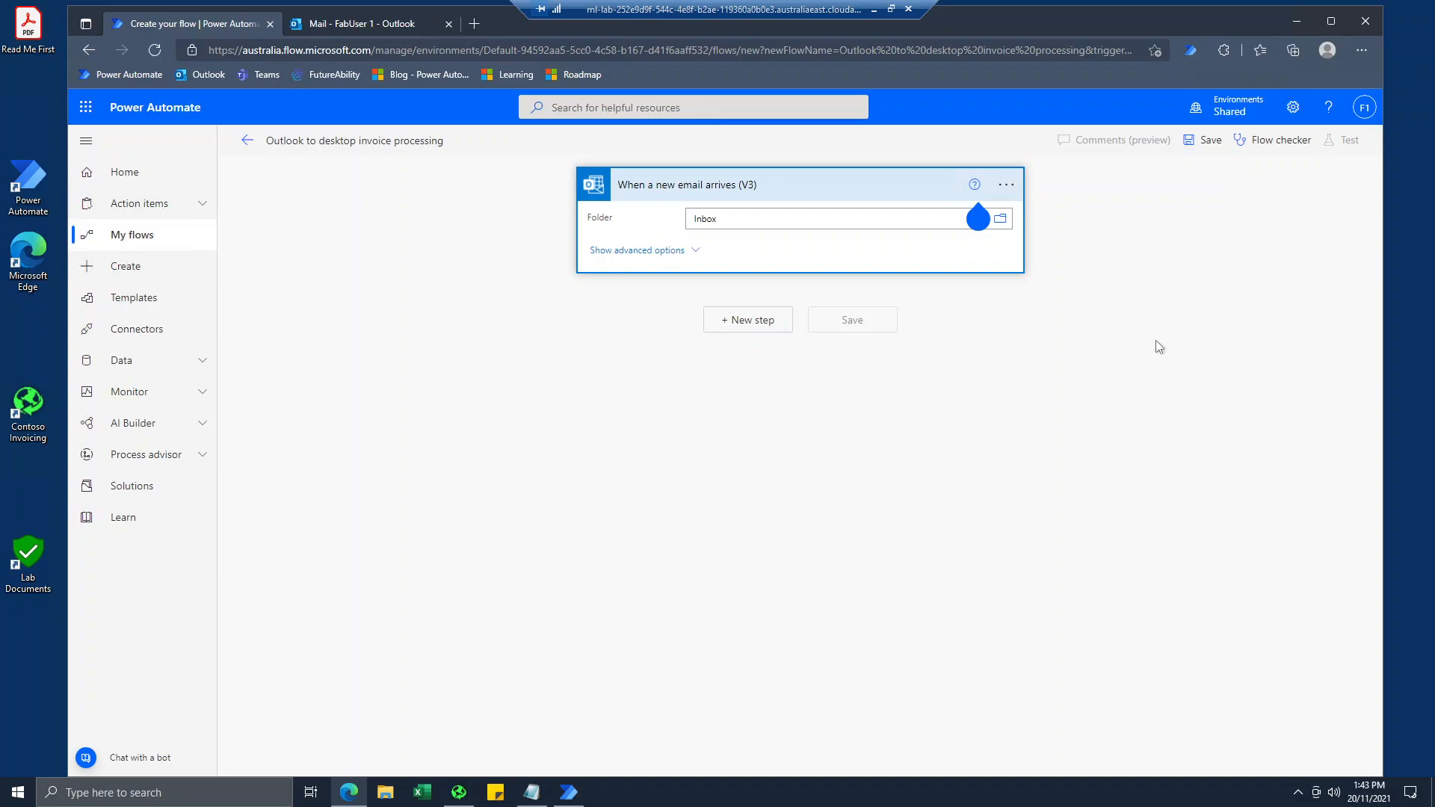
Check the connection used by the email trigger and expand the trigger's advanced options.
click(1007, 185)
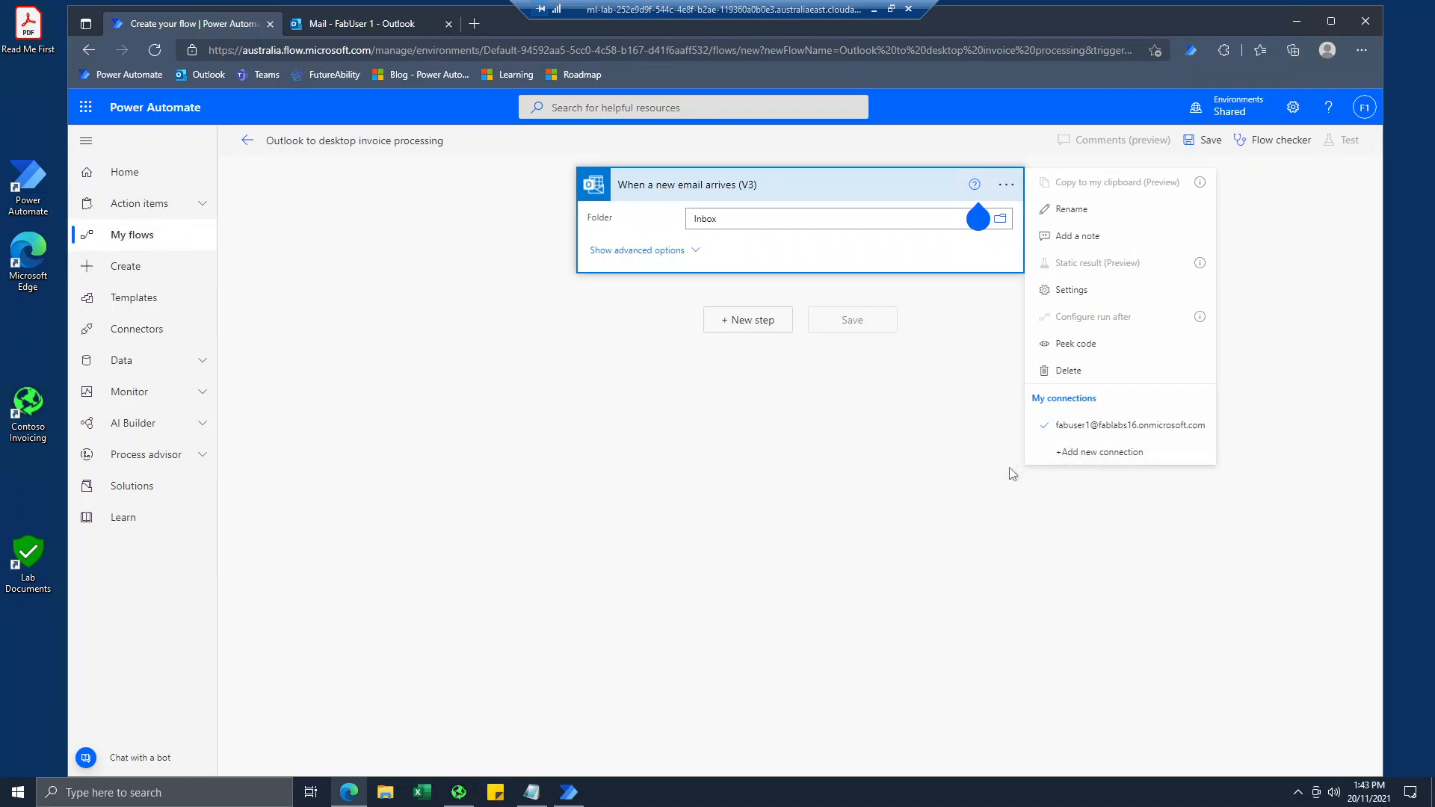
click(895, 454)
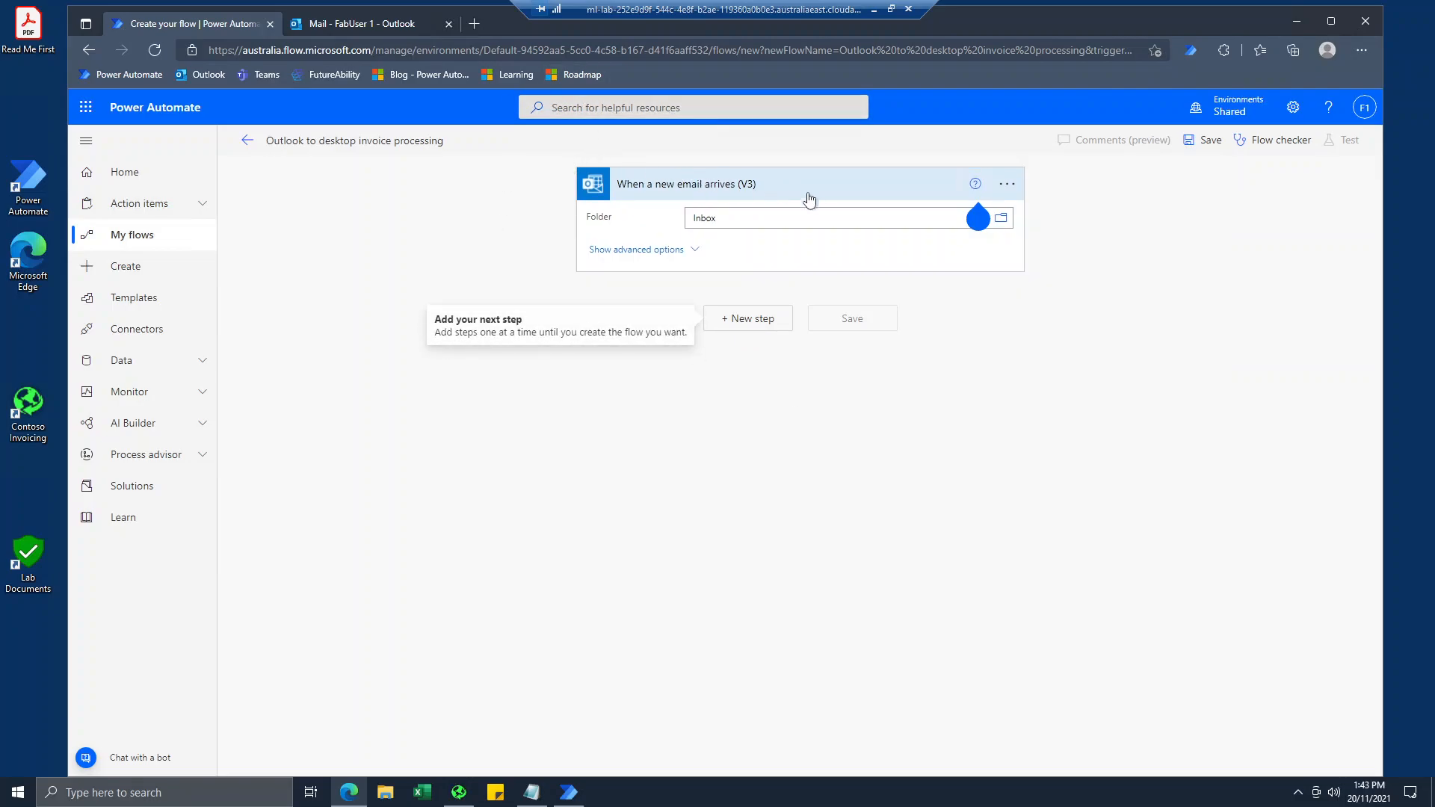
click(656, 256)
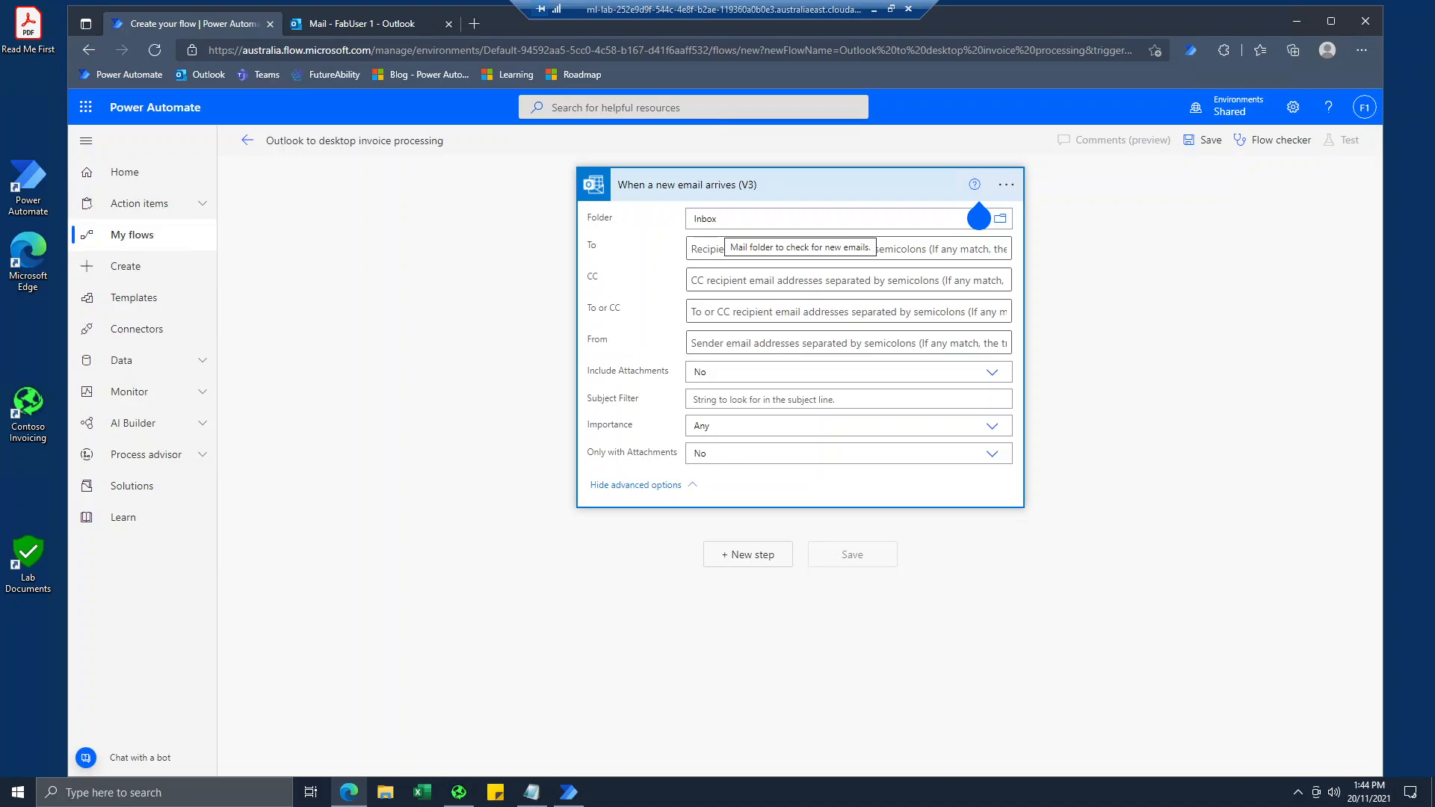
key(Tab)
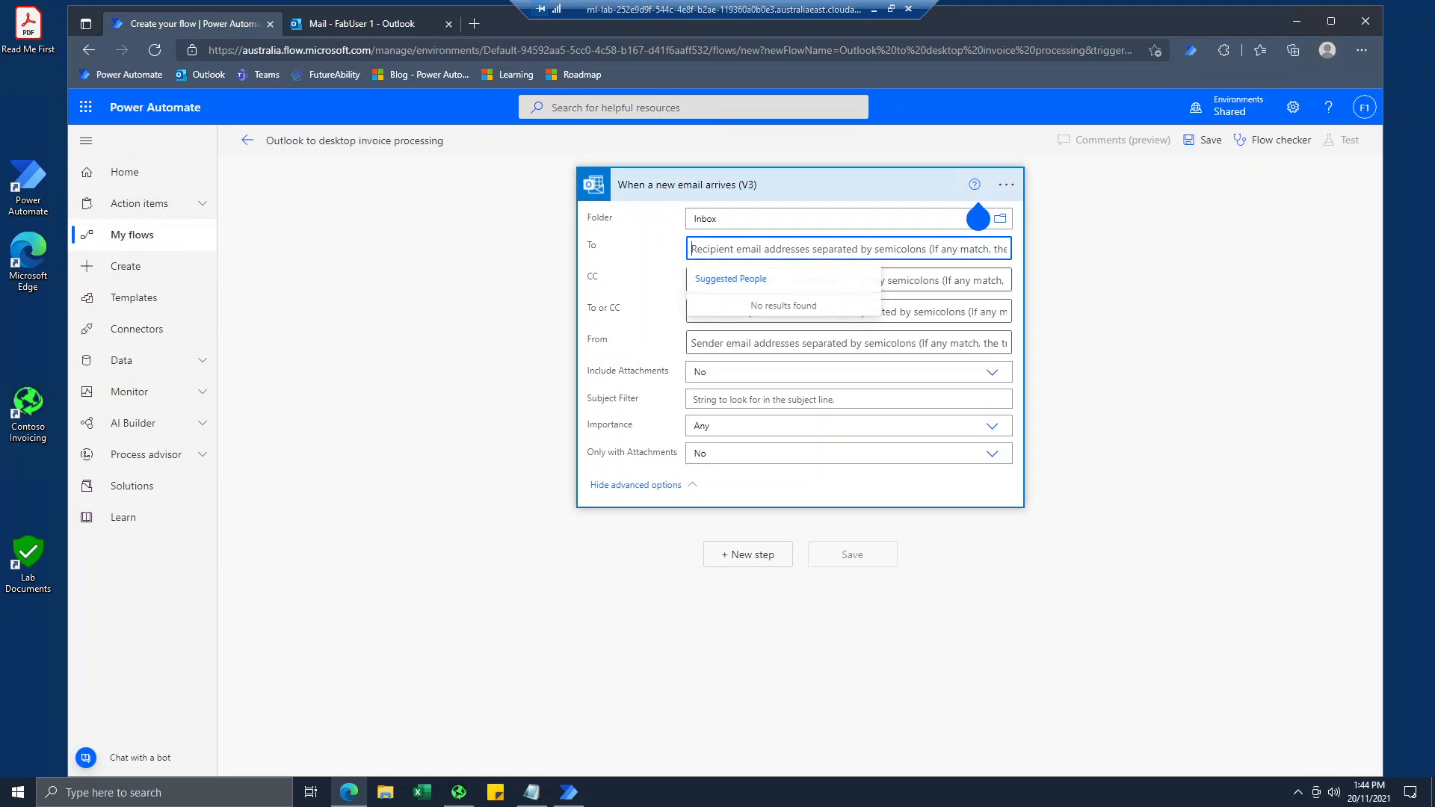
click(612, 318)
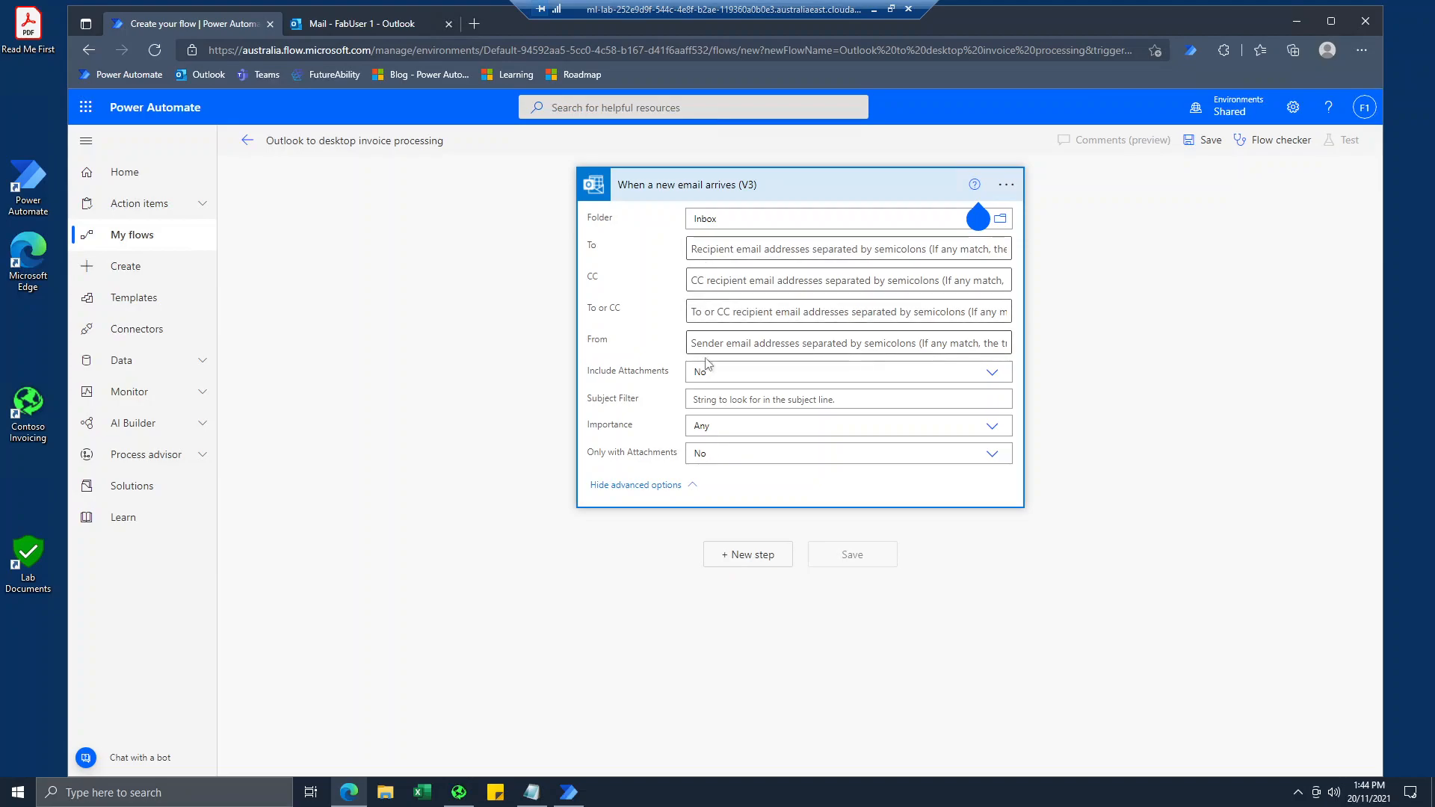
Set the email trigger's Subject Filter to "new invoice" and Include Attachments to Yes.
click(691, 400)
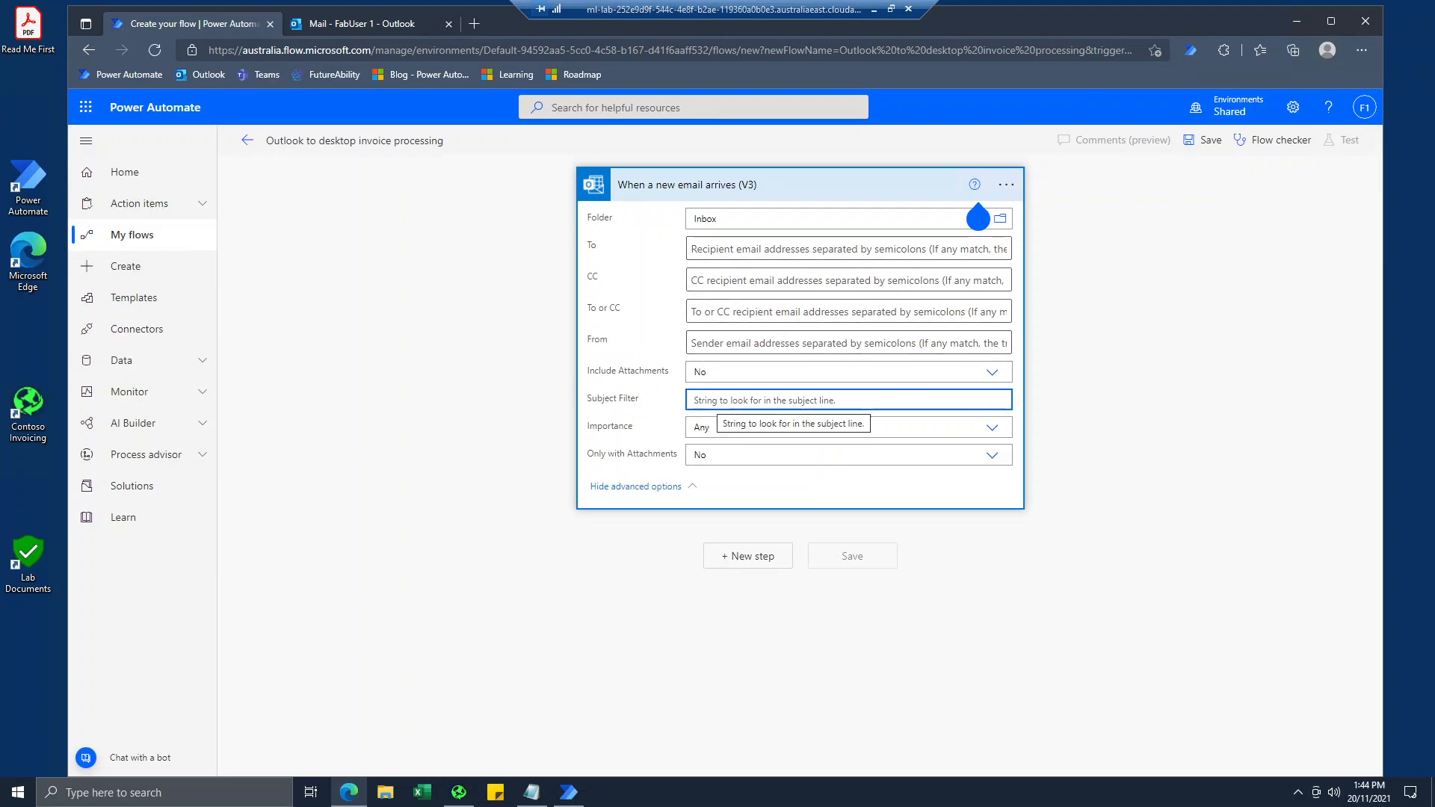
text(new invoice)
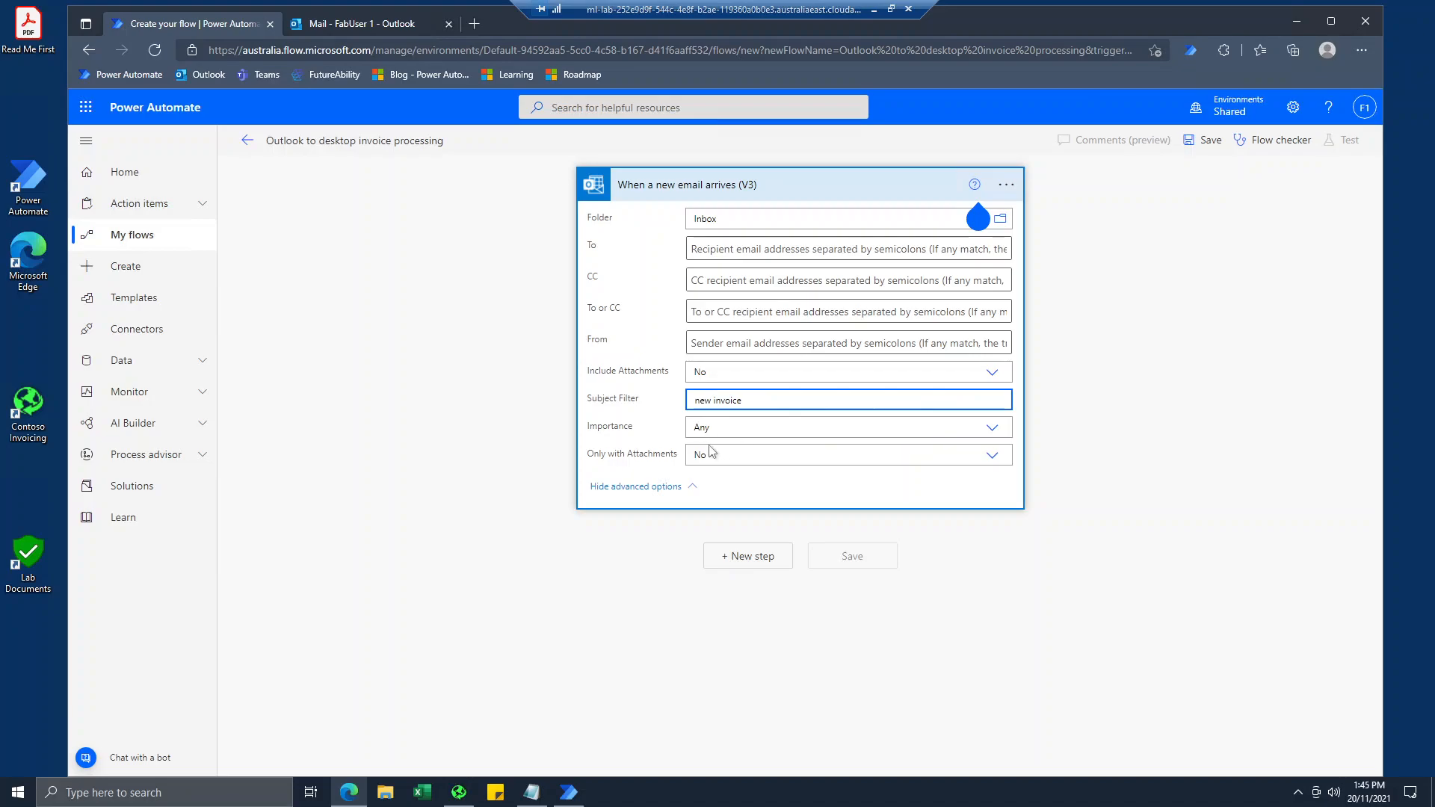
drag(672, 373, 581, 379)
click(466, 560)
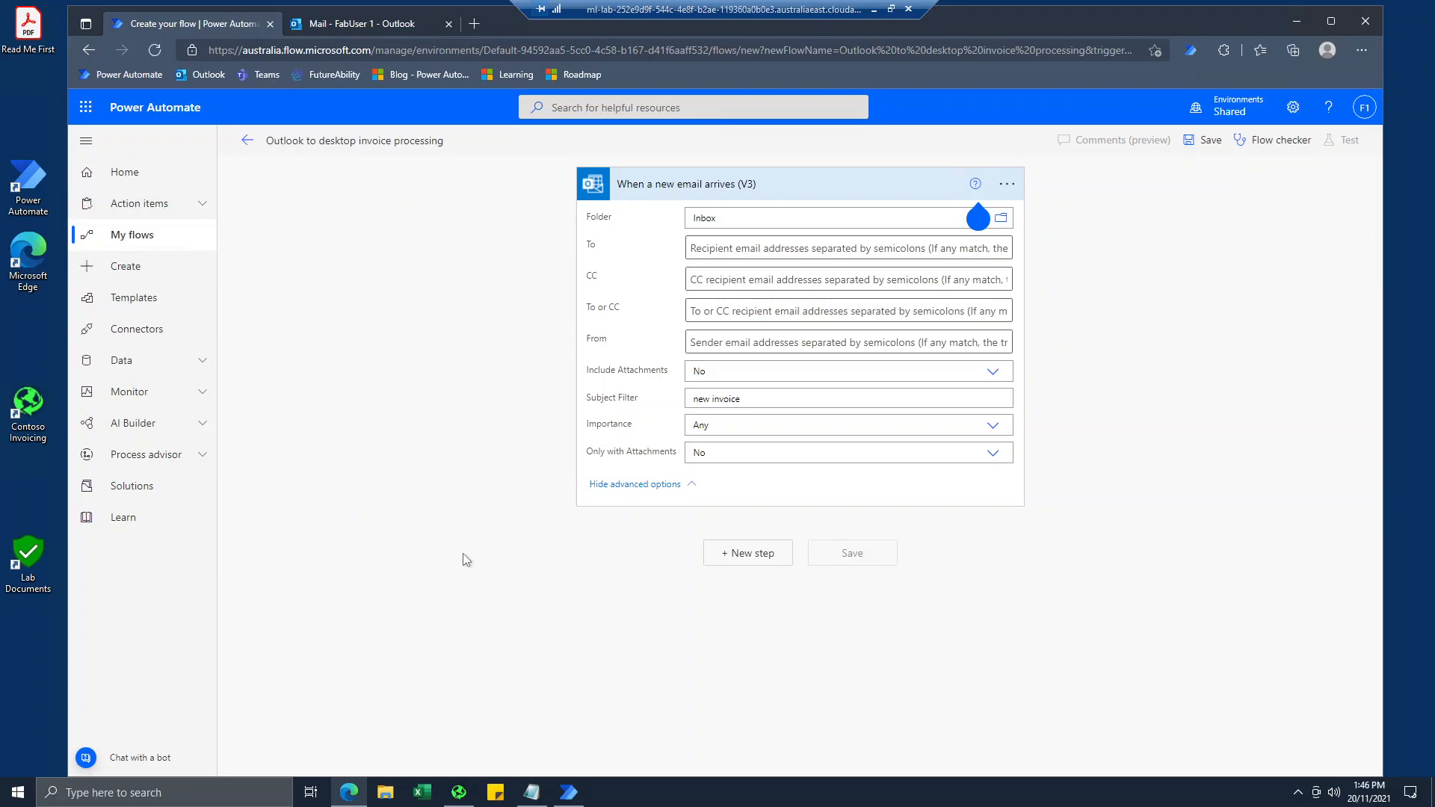
click(993, 372)
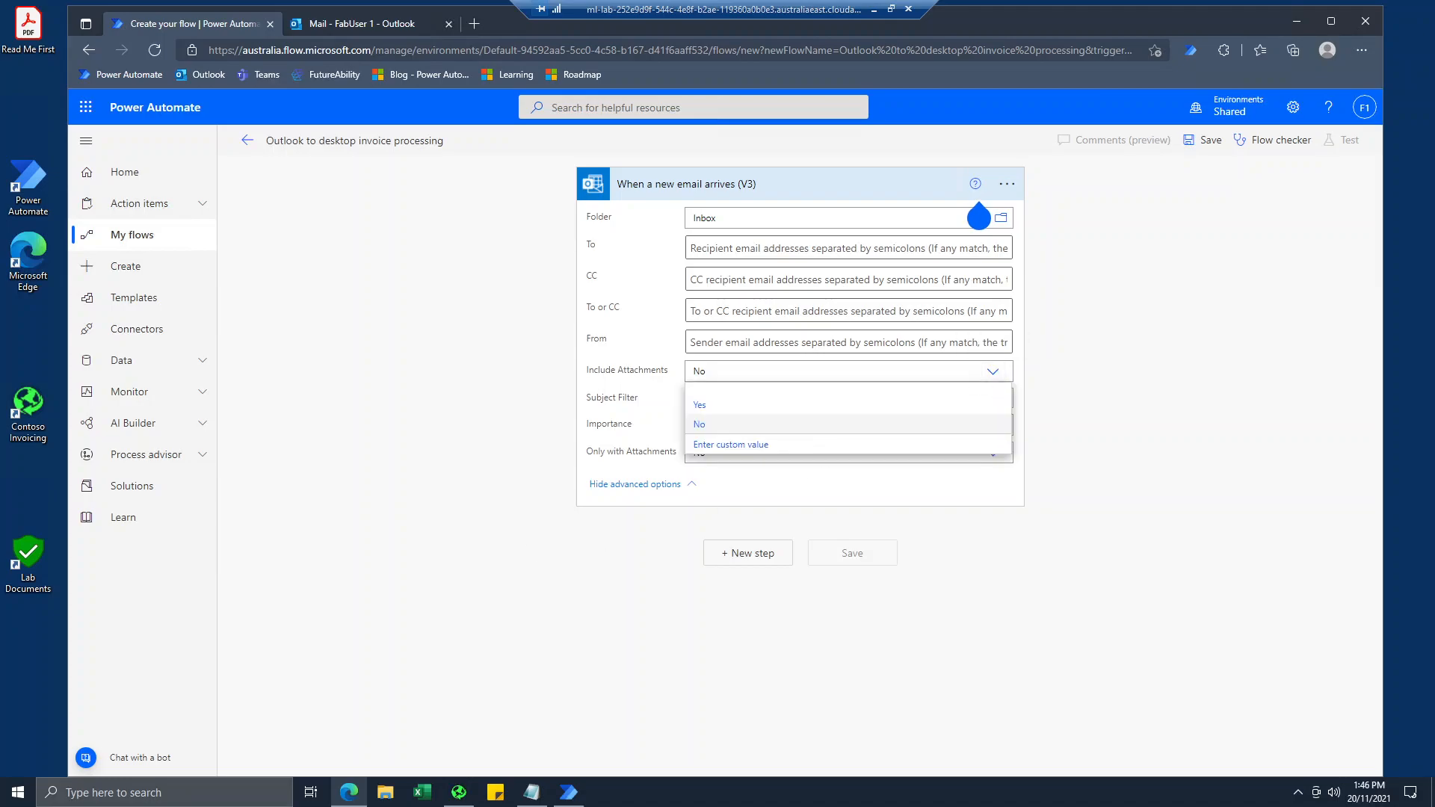
click(705, 408)
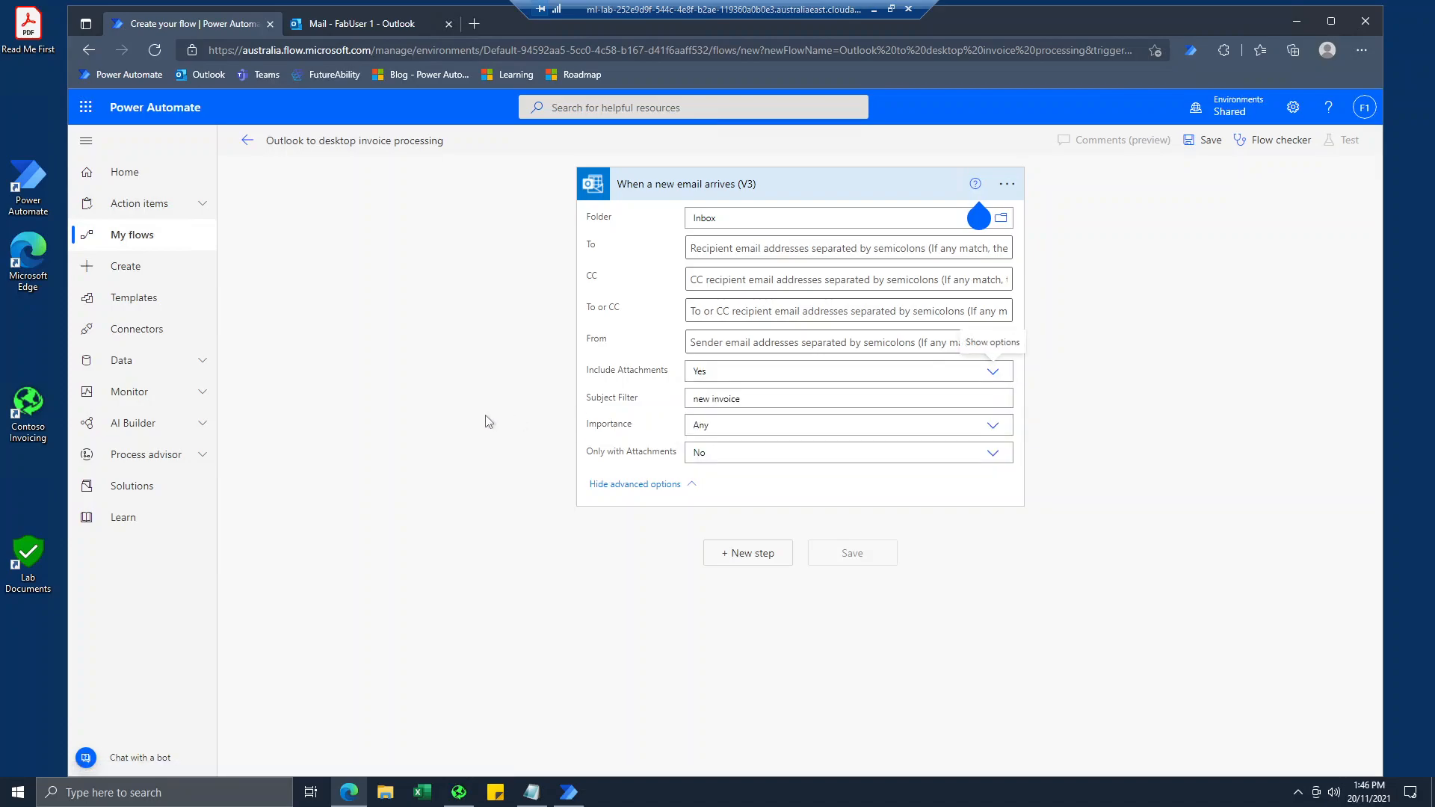
Add the Desktop flows action "Run a flow built with Power Automate for desktop" after the email trigger.
click(747, 557)
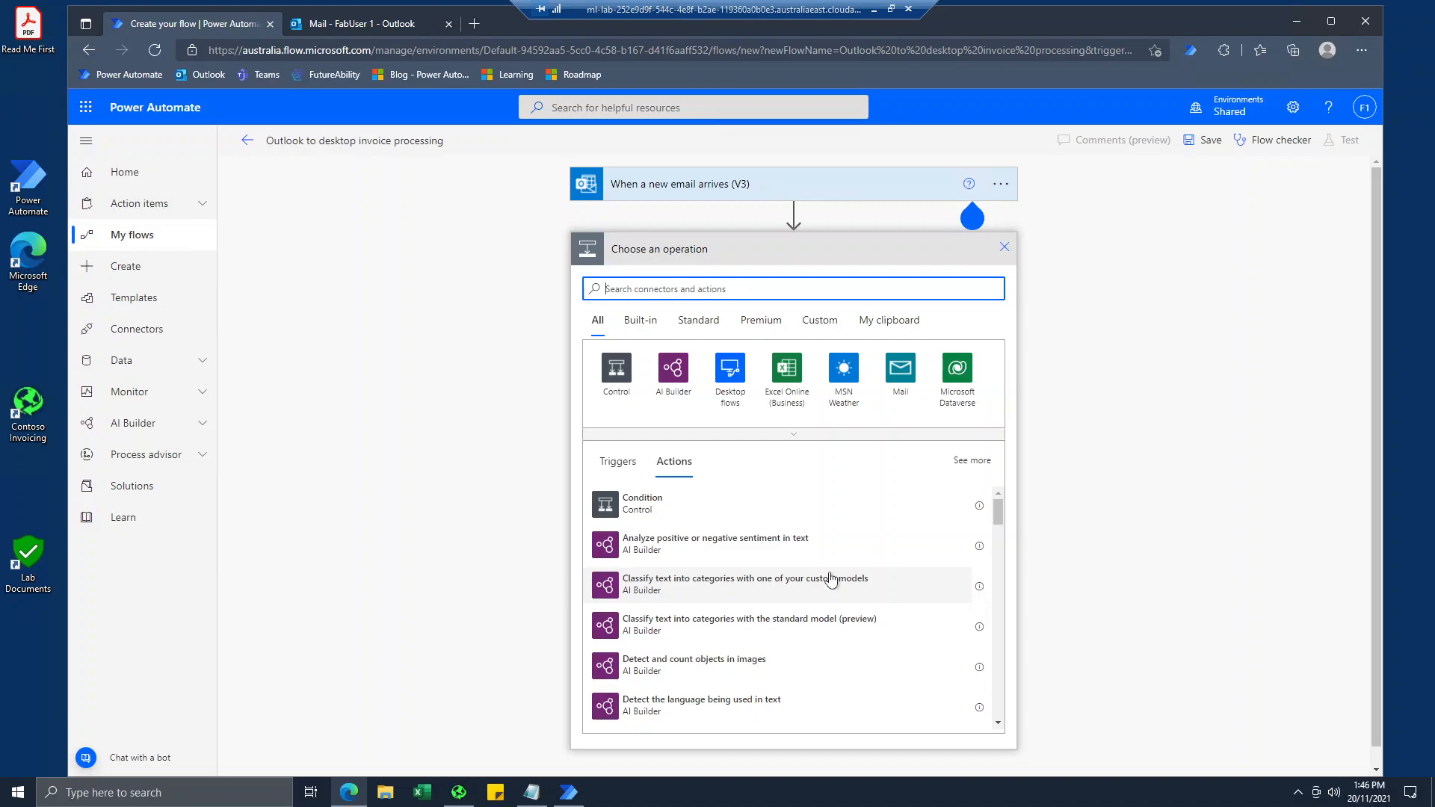
click(731, 389)
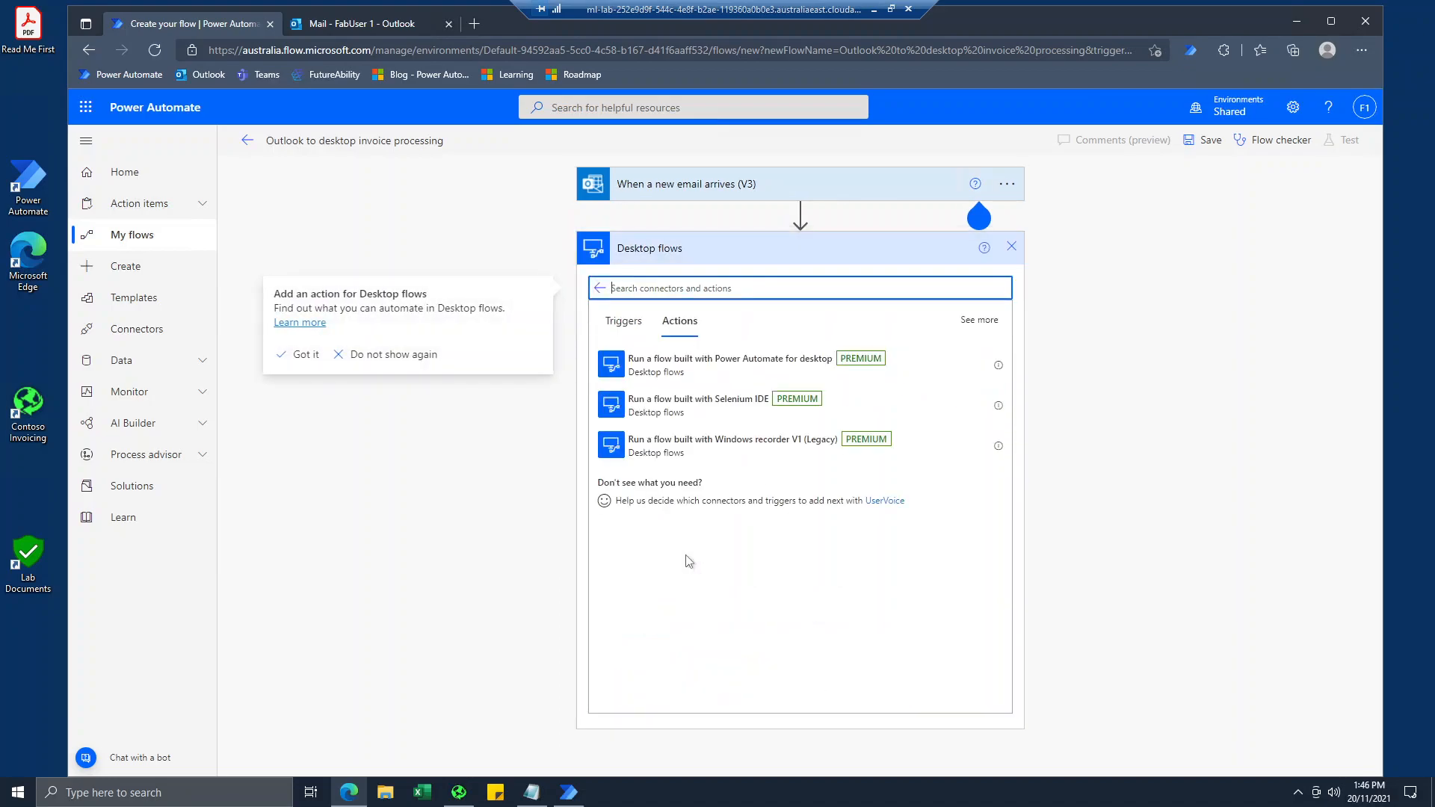
click(673, 377)
click(673, 378)
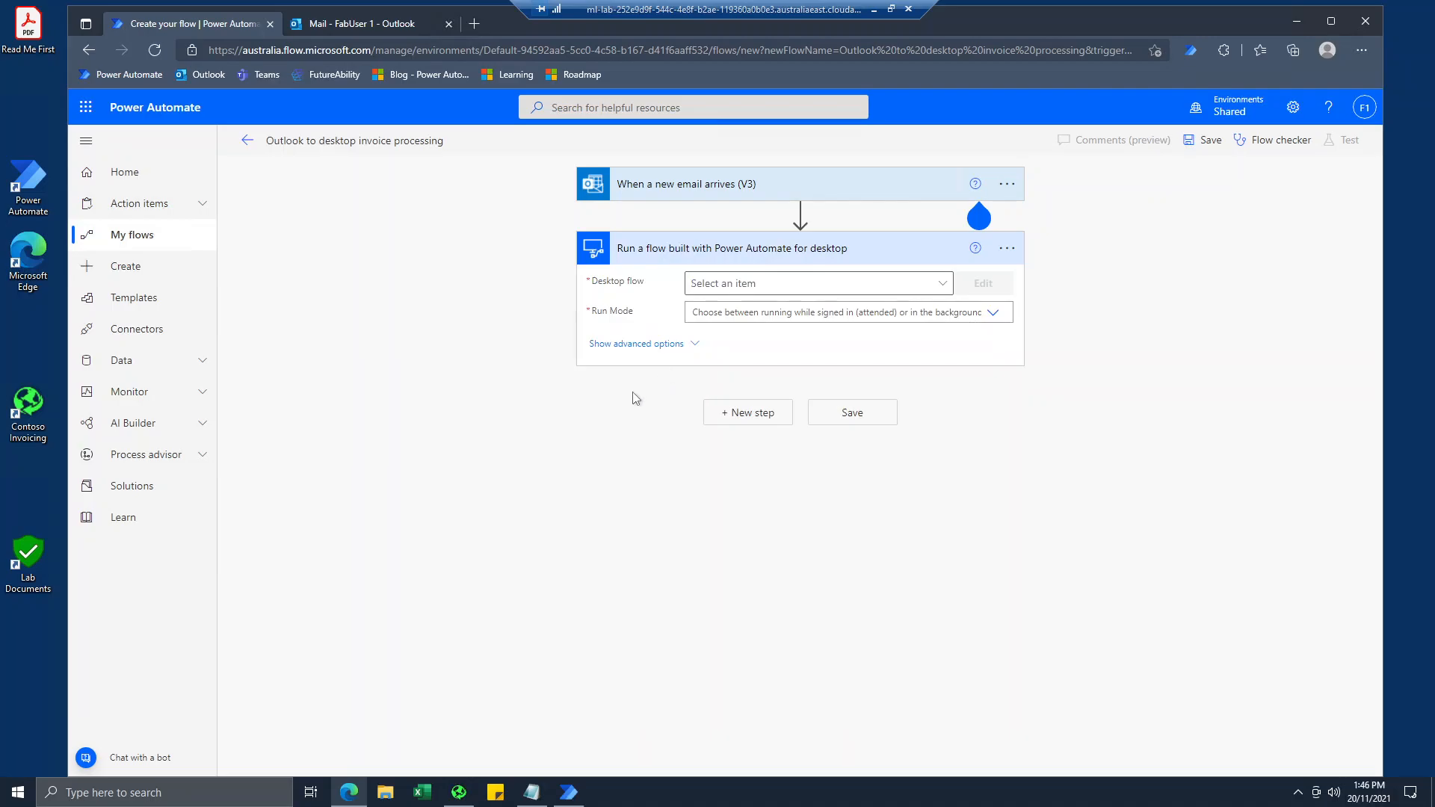
Set the action to run the desktop flow "Enter an invoice" in Attended mode.
click(947, 287)
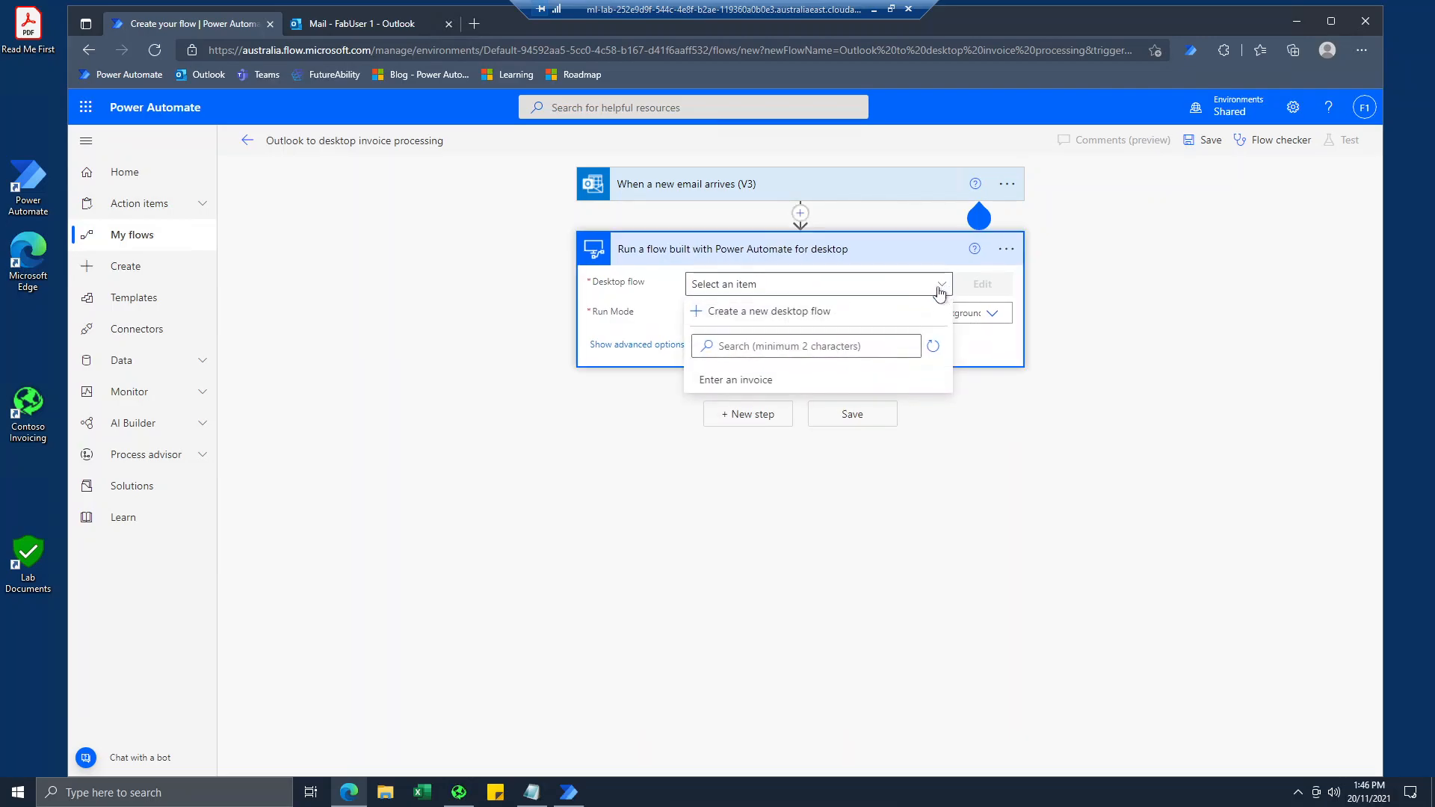
click(771, 377)
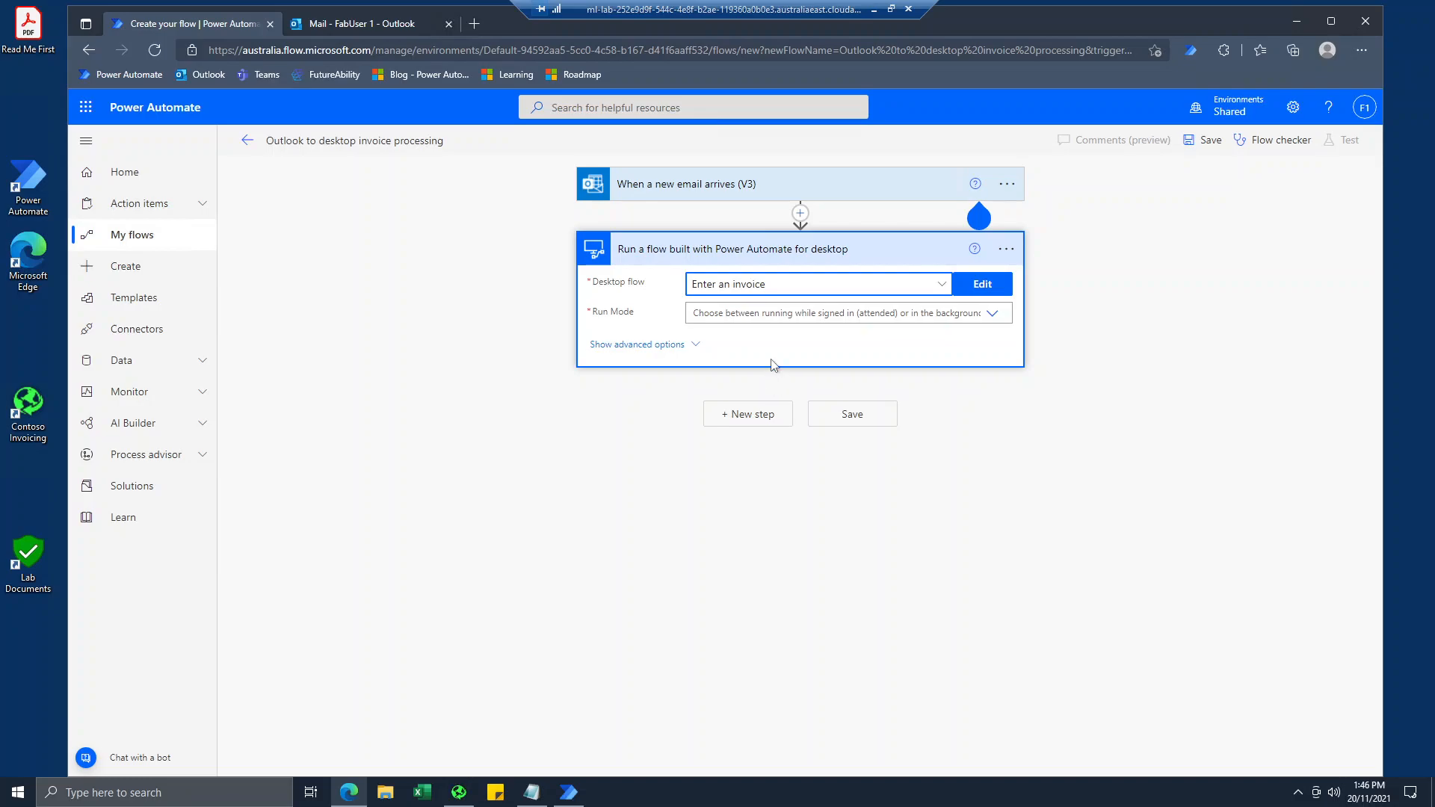
click(992, 313)
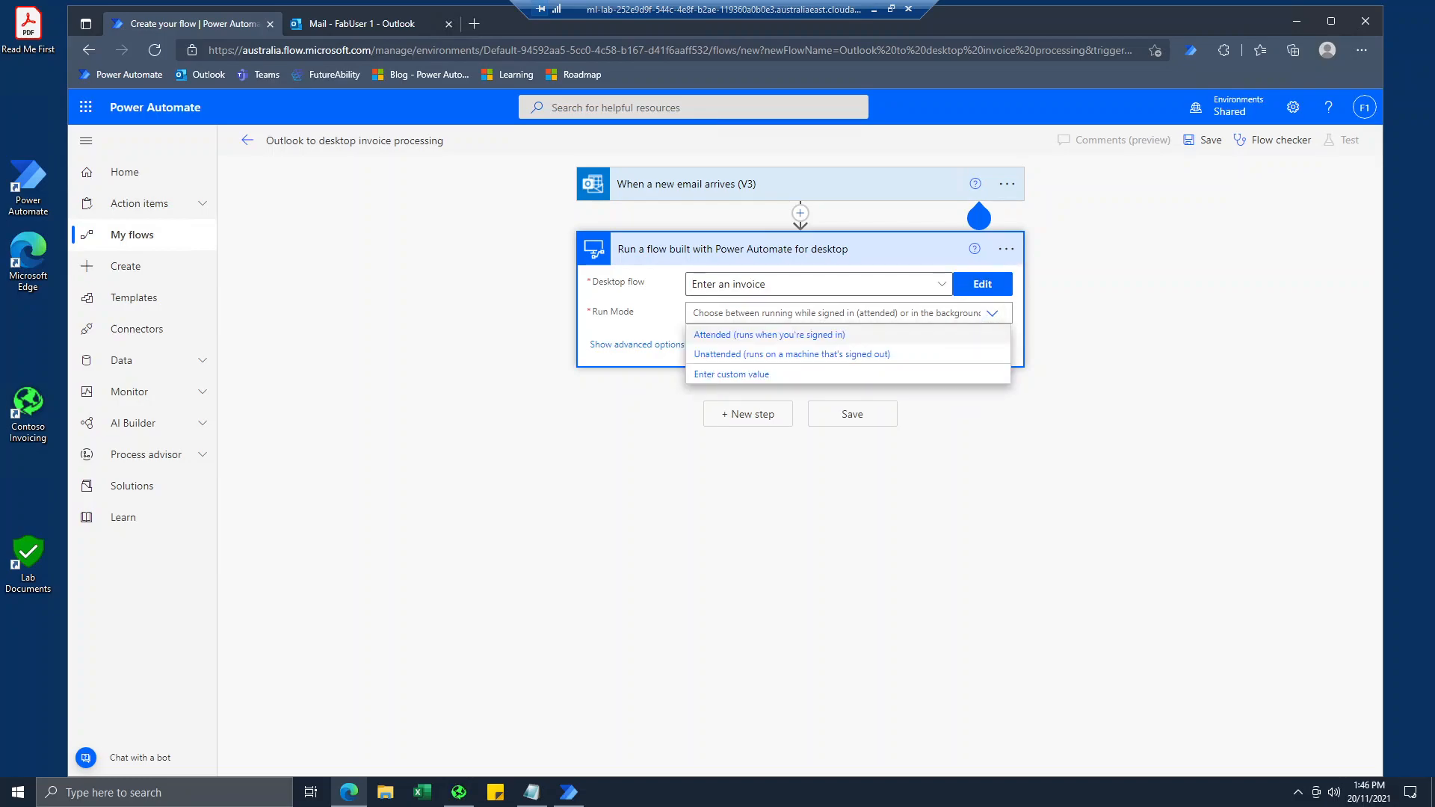
click(767, 334)
click(767, 340)
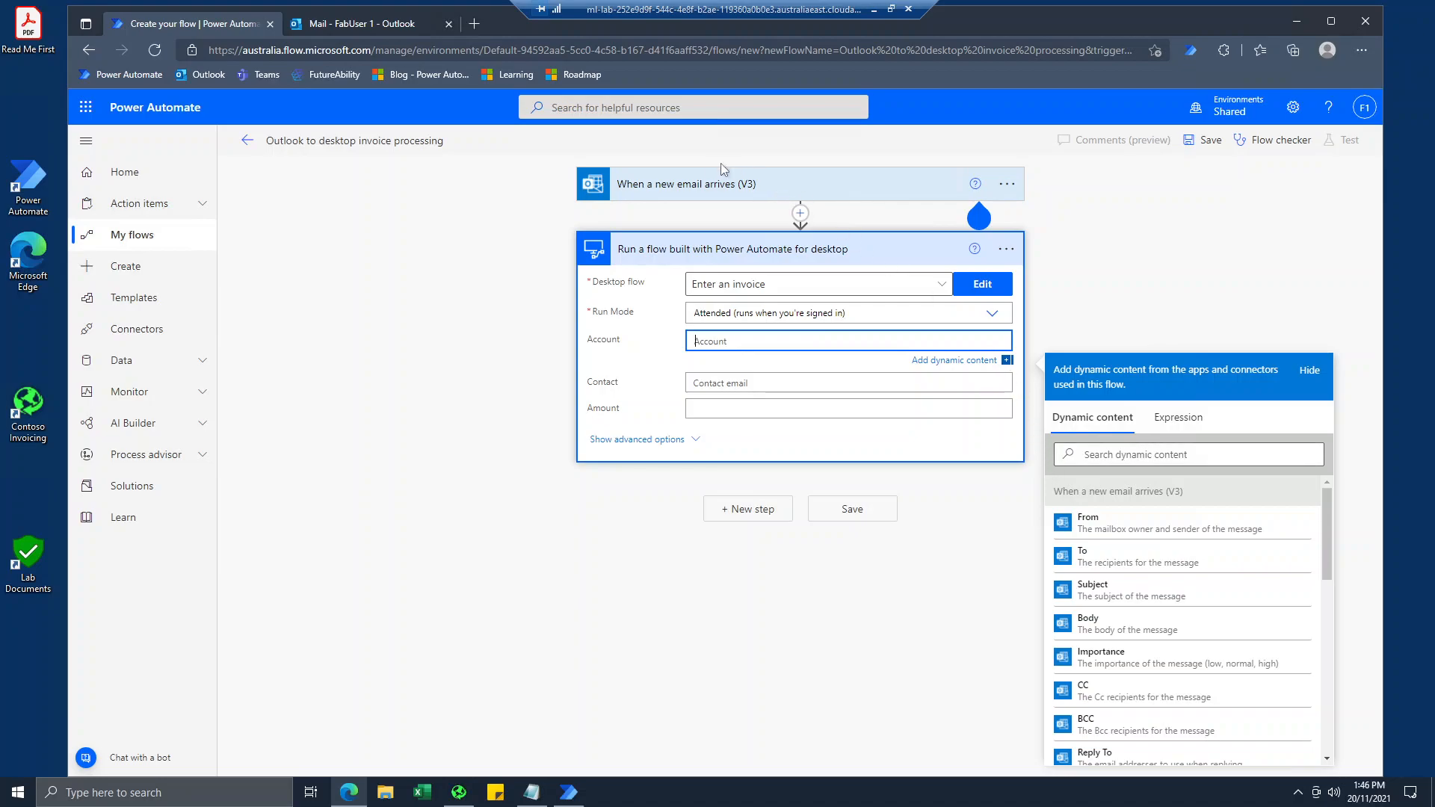
Review the email trigger's settings and the dynamic content it offers for the desktop flow action's inputs.
click(691, 190)
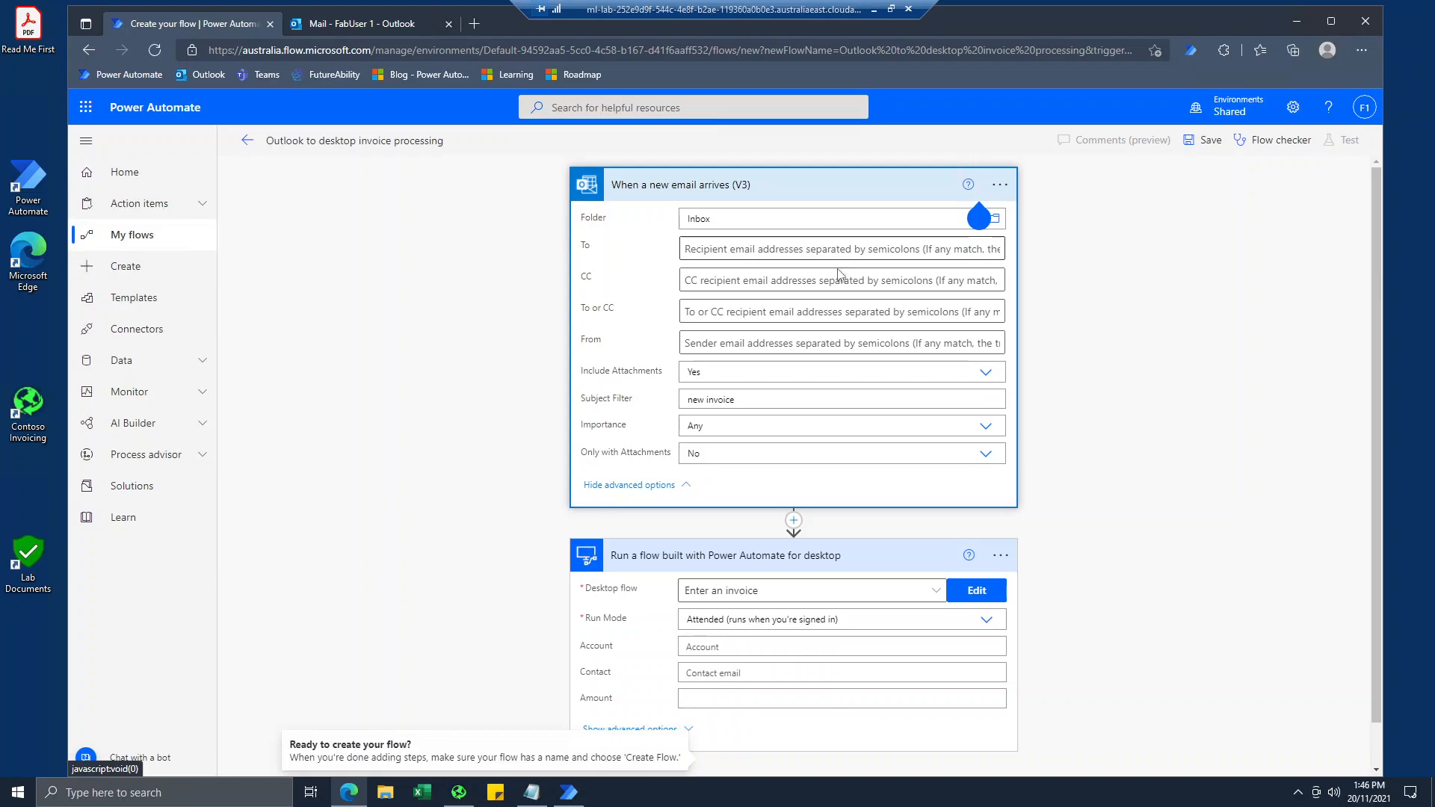
scroll(827, 490, down, 1)
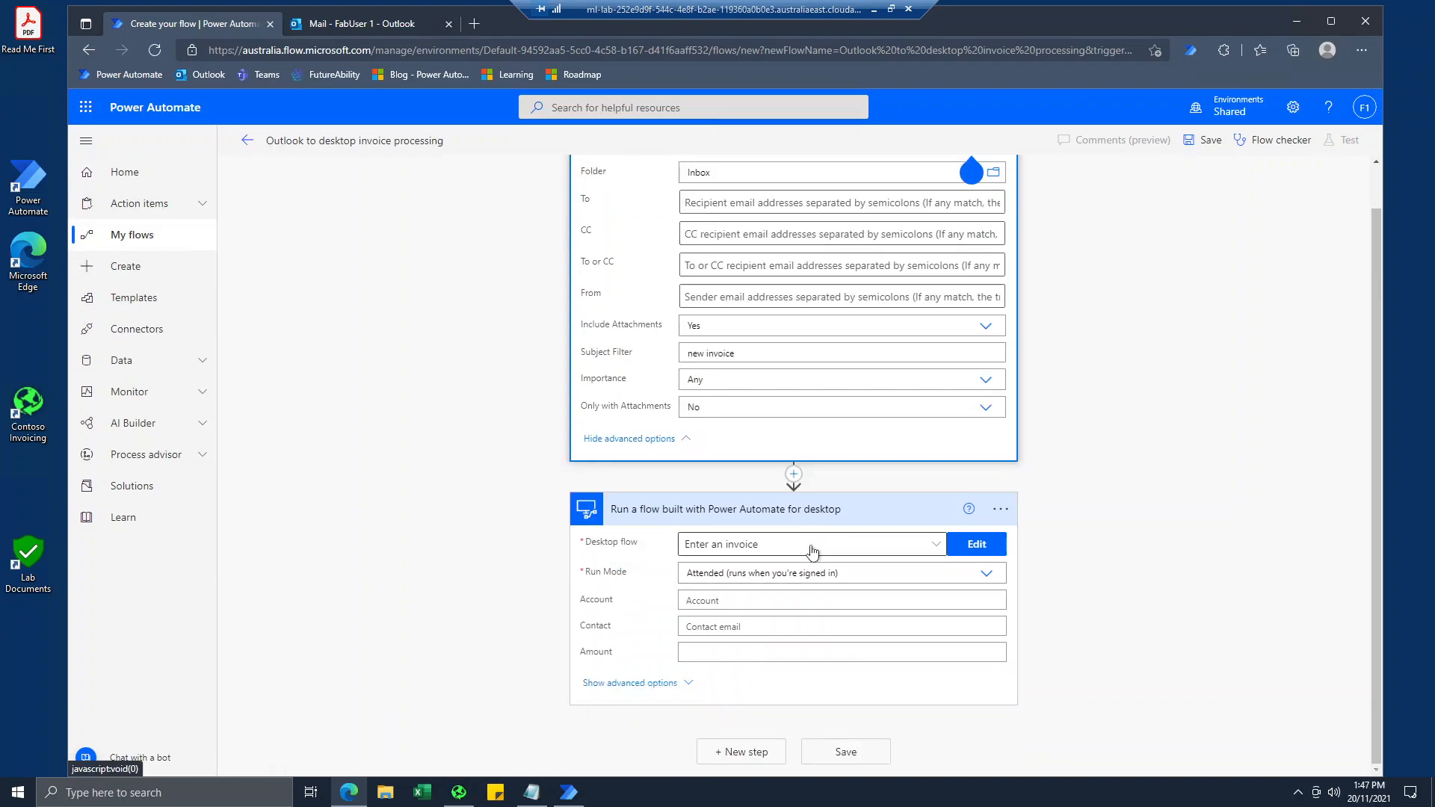
click(831, 600)
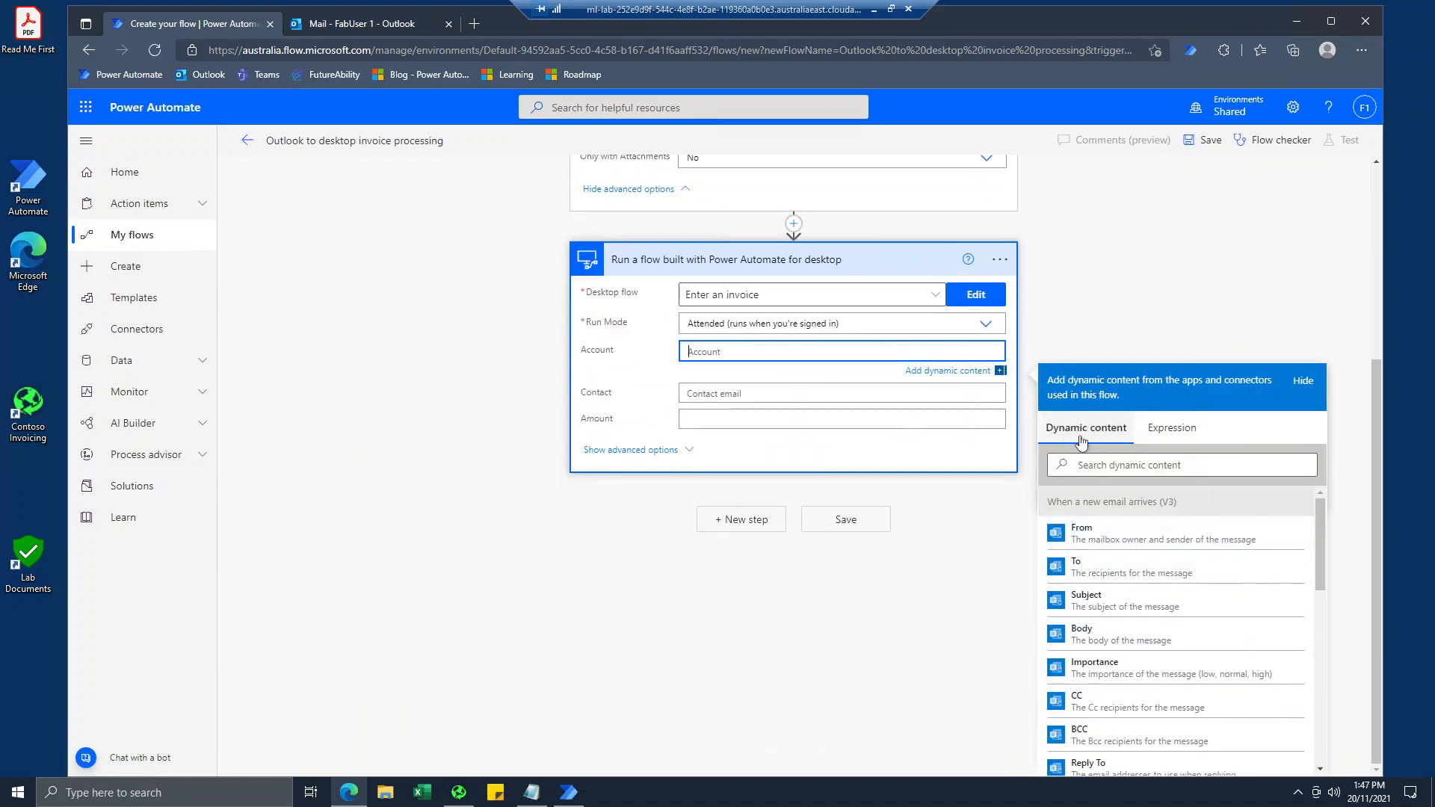
scroll(1068, 495, up, 3)
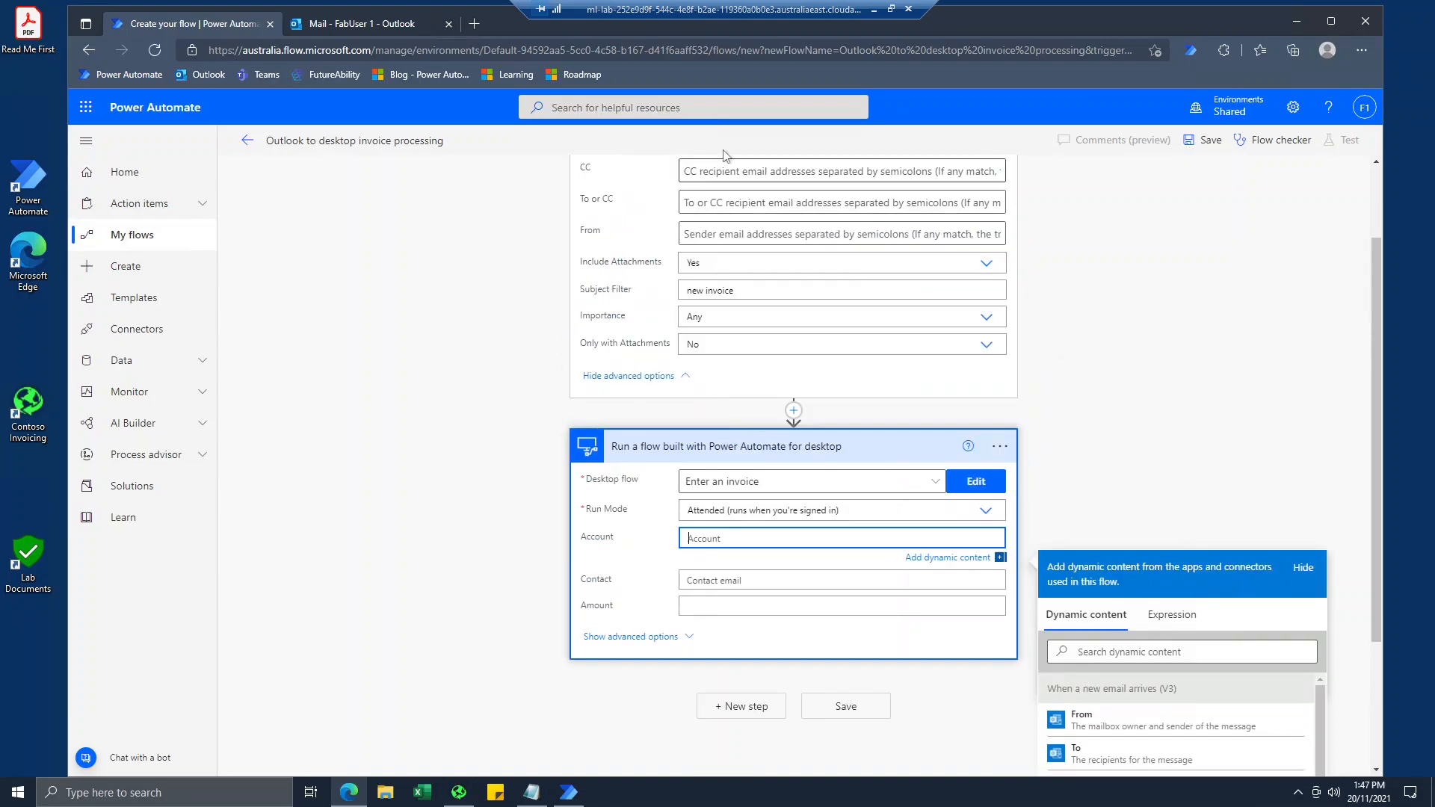
scroll(658, 187, up, 2)
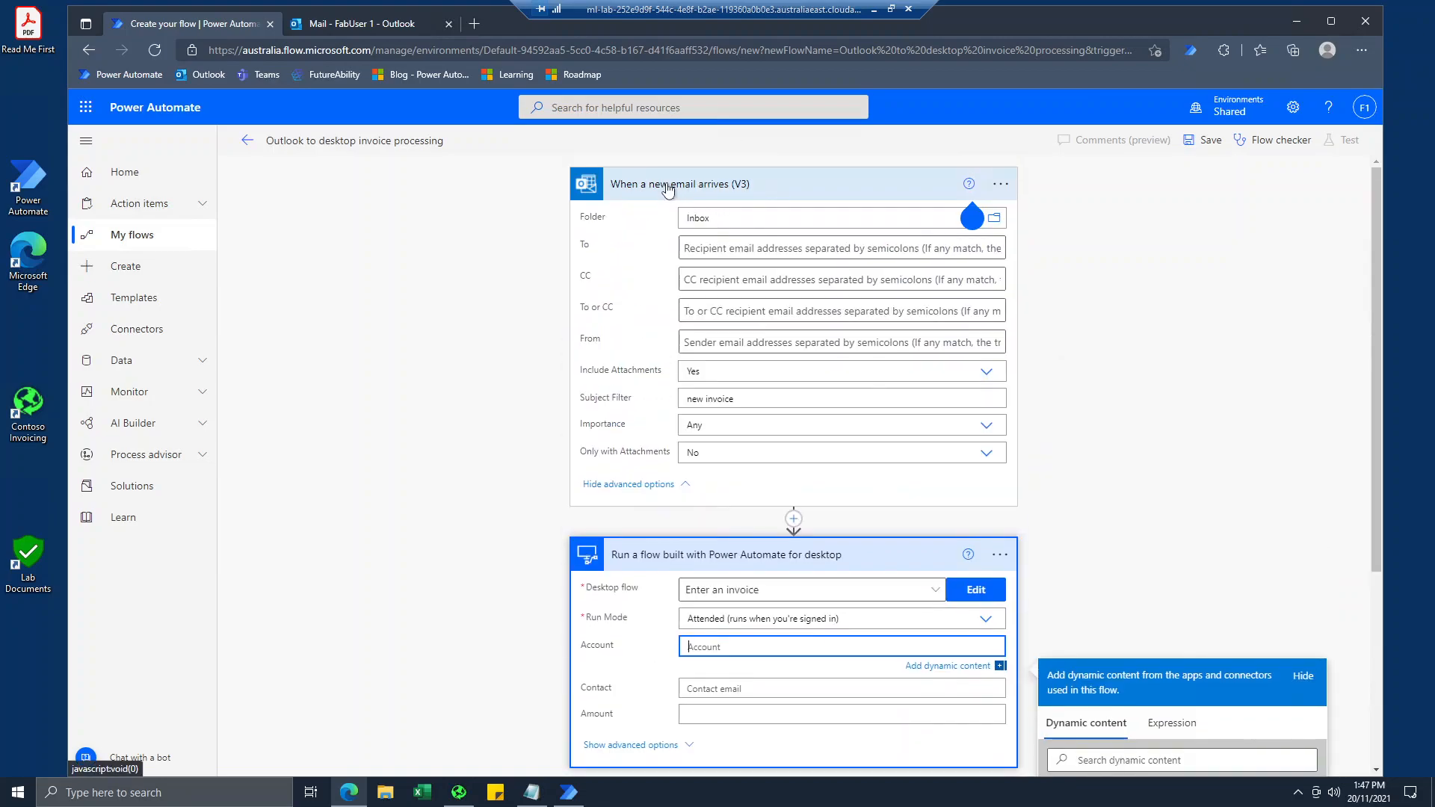
scroll(667, 190, down, 5)
drag(1189, 499, 1030, 510)
click(1100, 510)
scroll(1100, 530, down, 3)
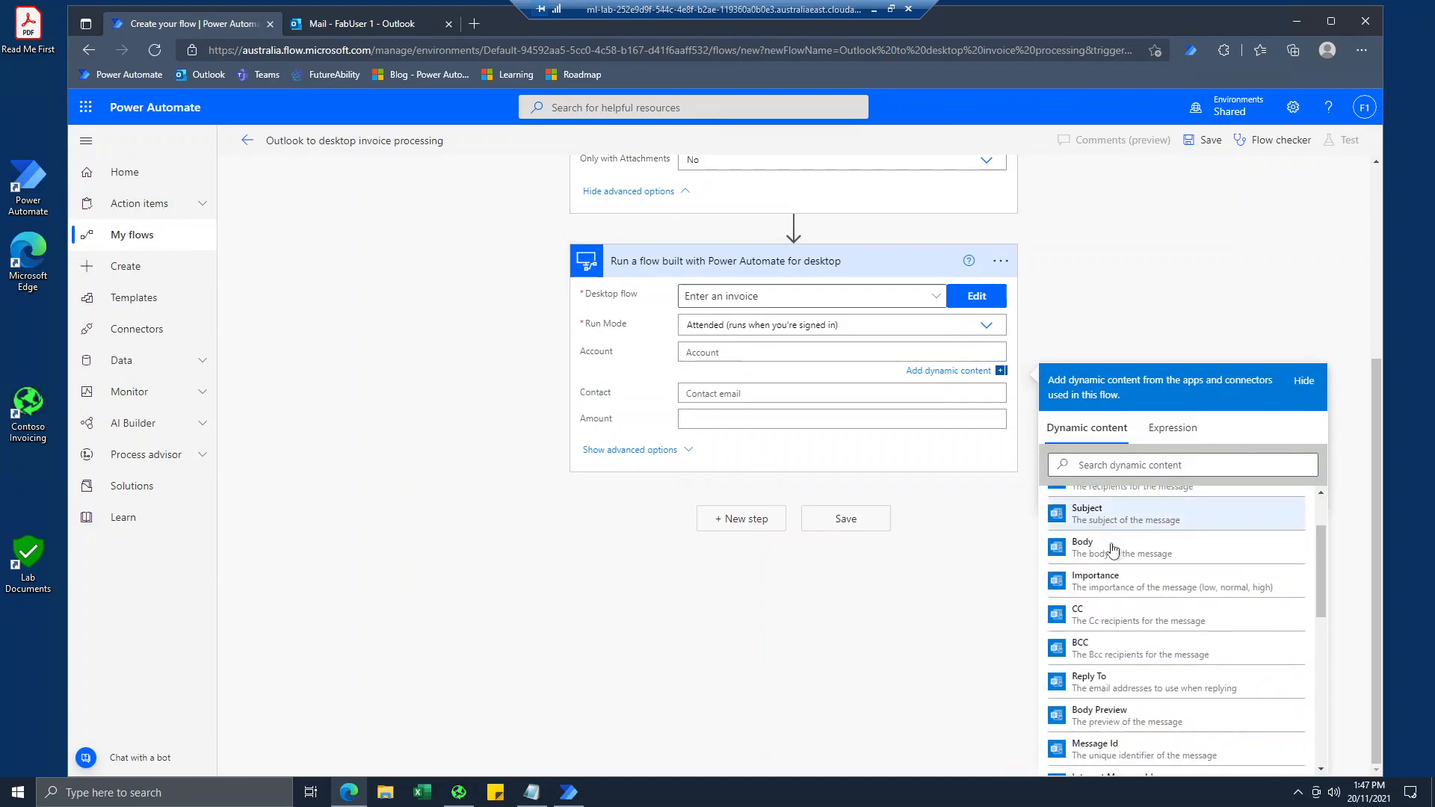
scroll(1047, 613, up, 5)
scroll(1118, 624, up, 2)
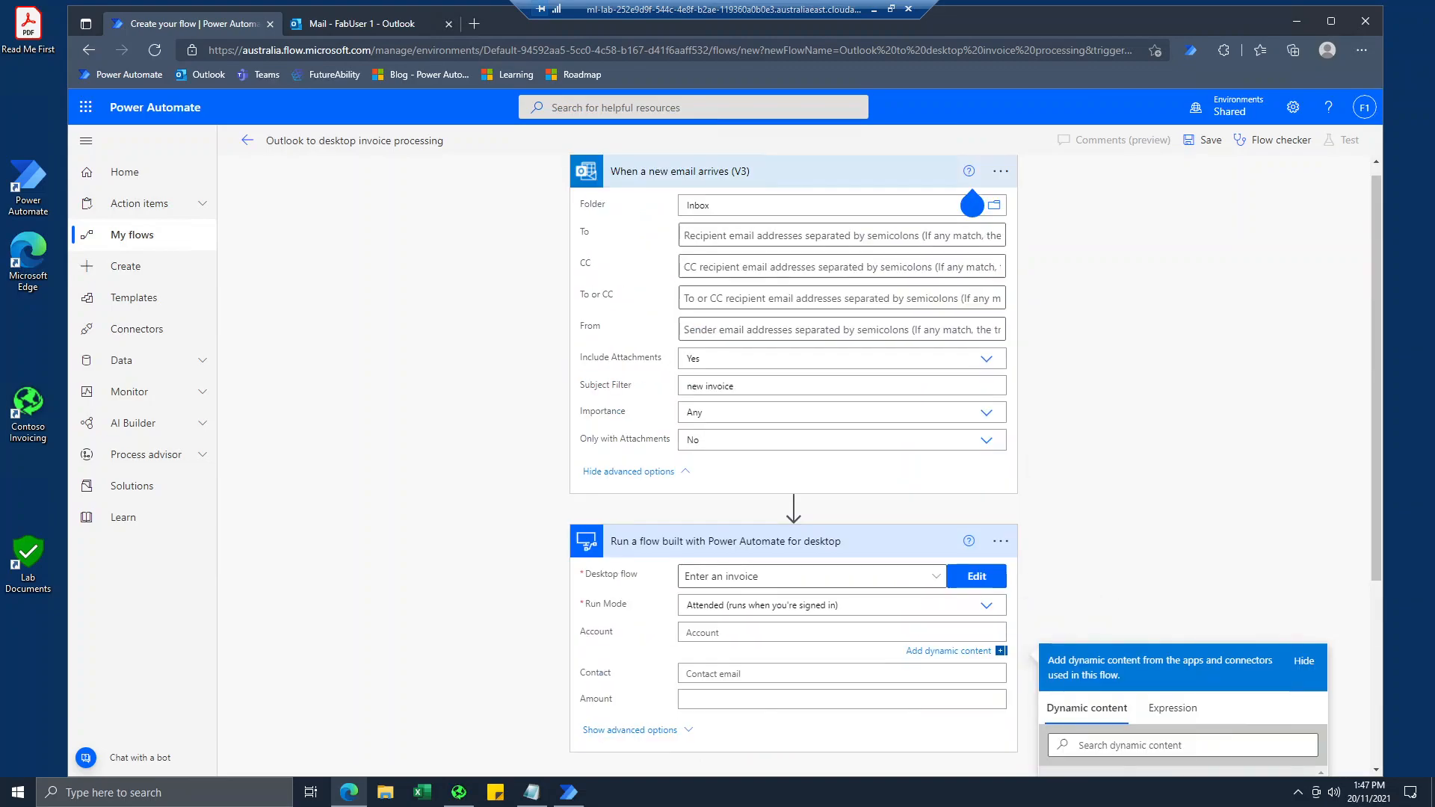
scroll(1114, 643, down, 4)
scroll(1110, 664, down, 4)
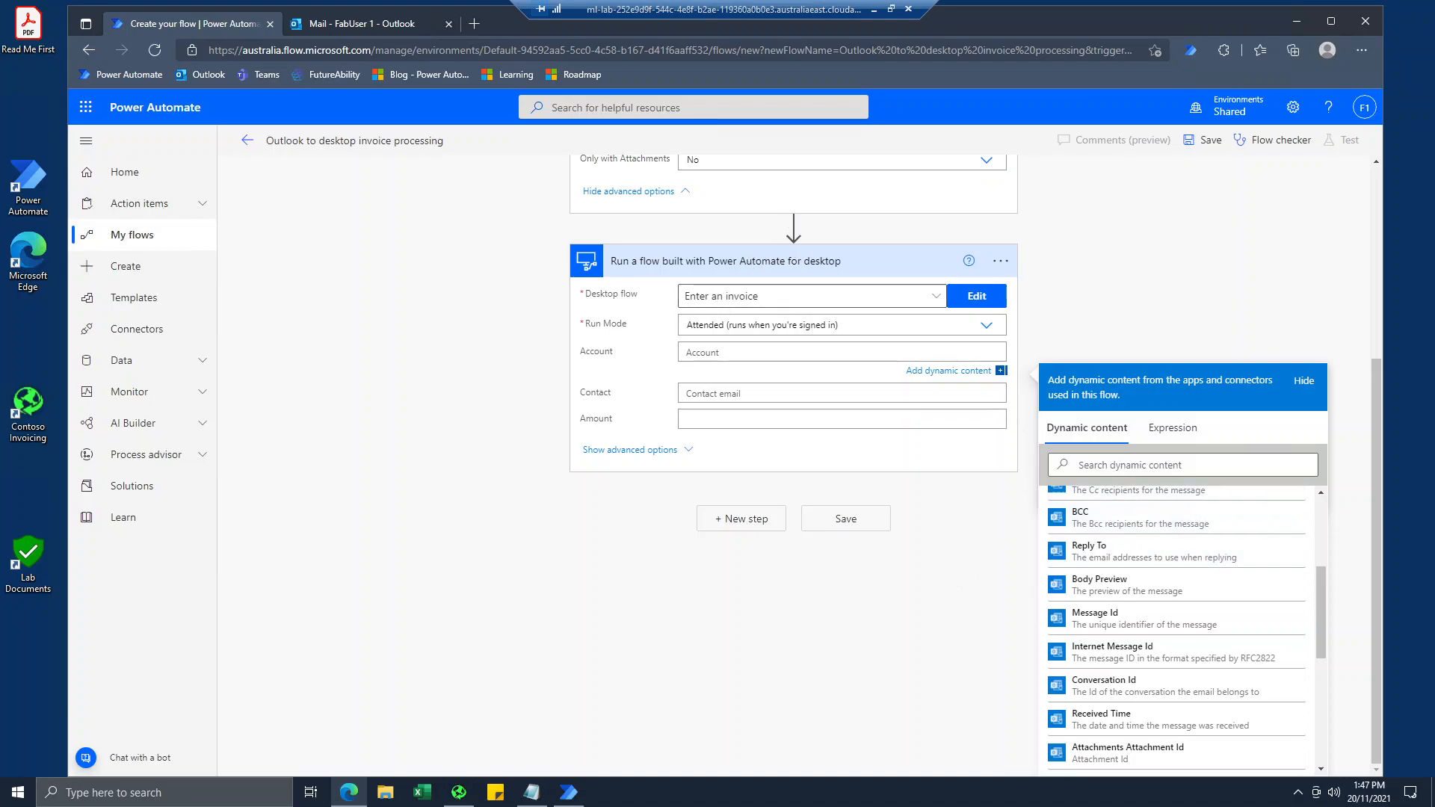
scroll(756, 296, up, 4)
scroll(777, 344, down, 4)
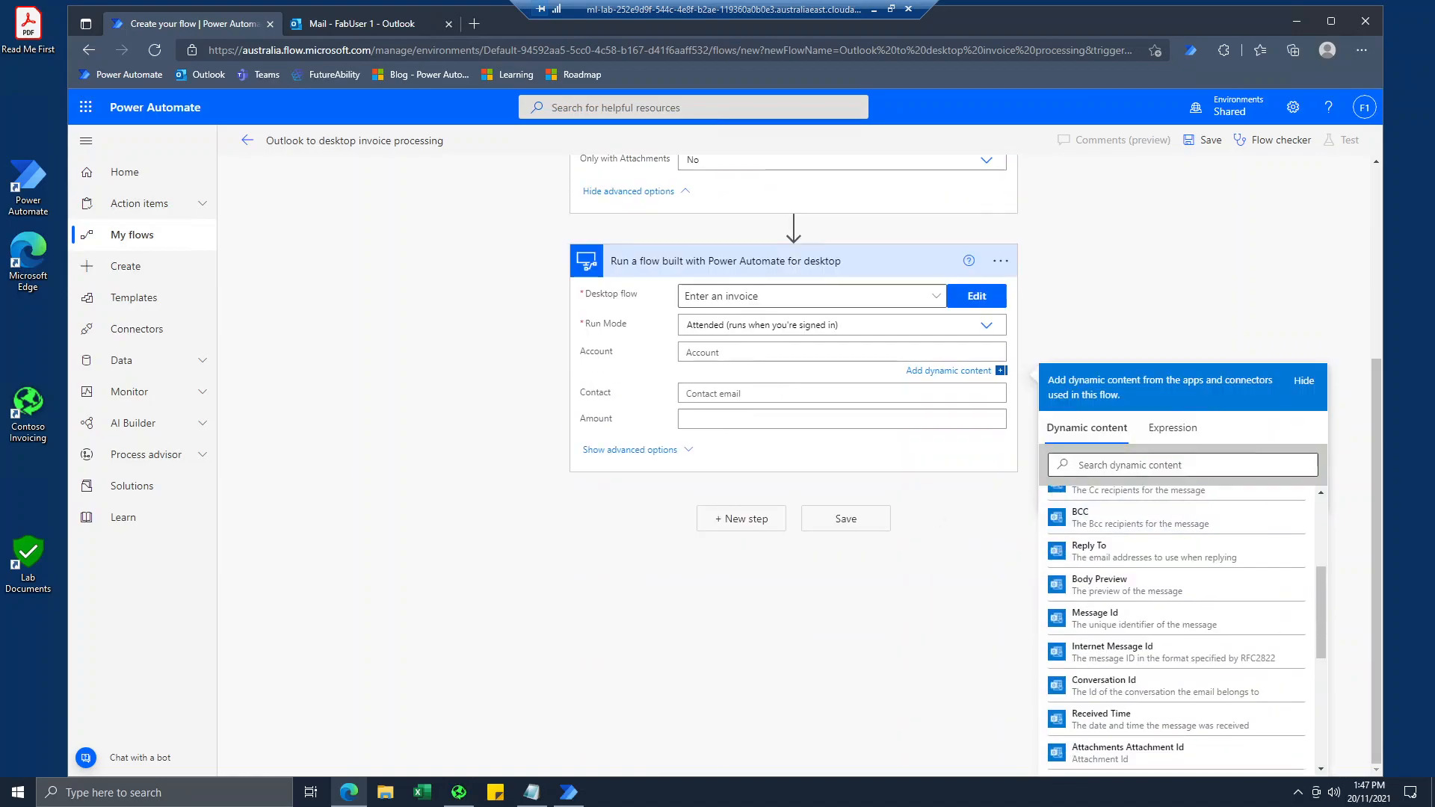
scroll(931, 393, up, 4)
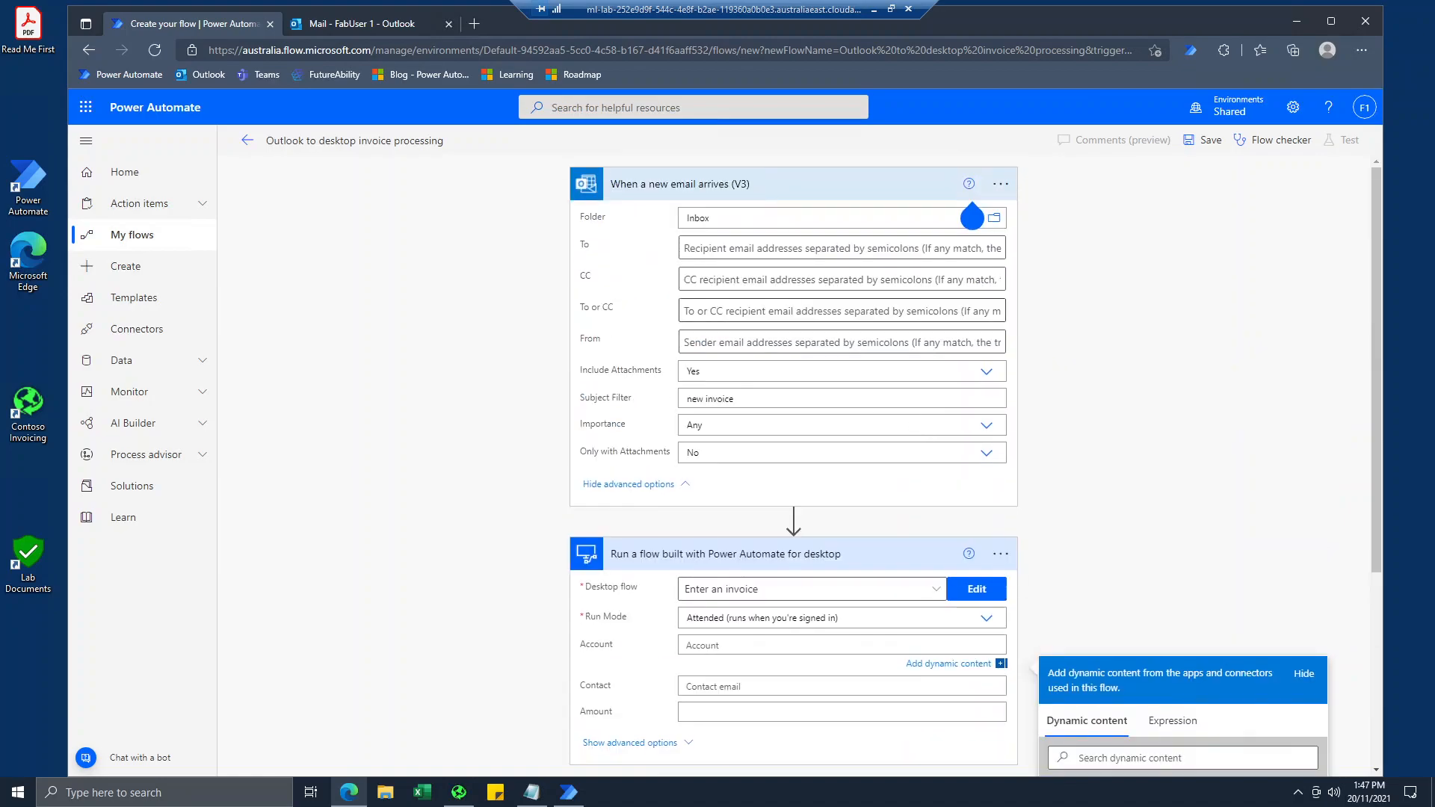
scroll(972, 217, down, 4)
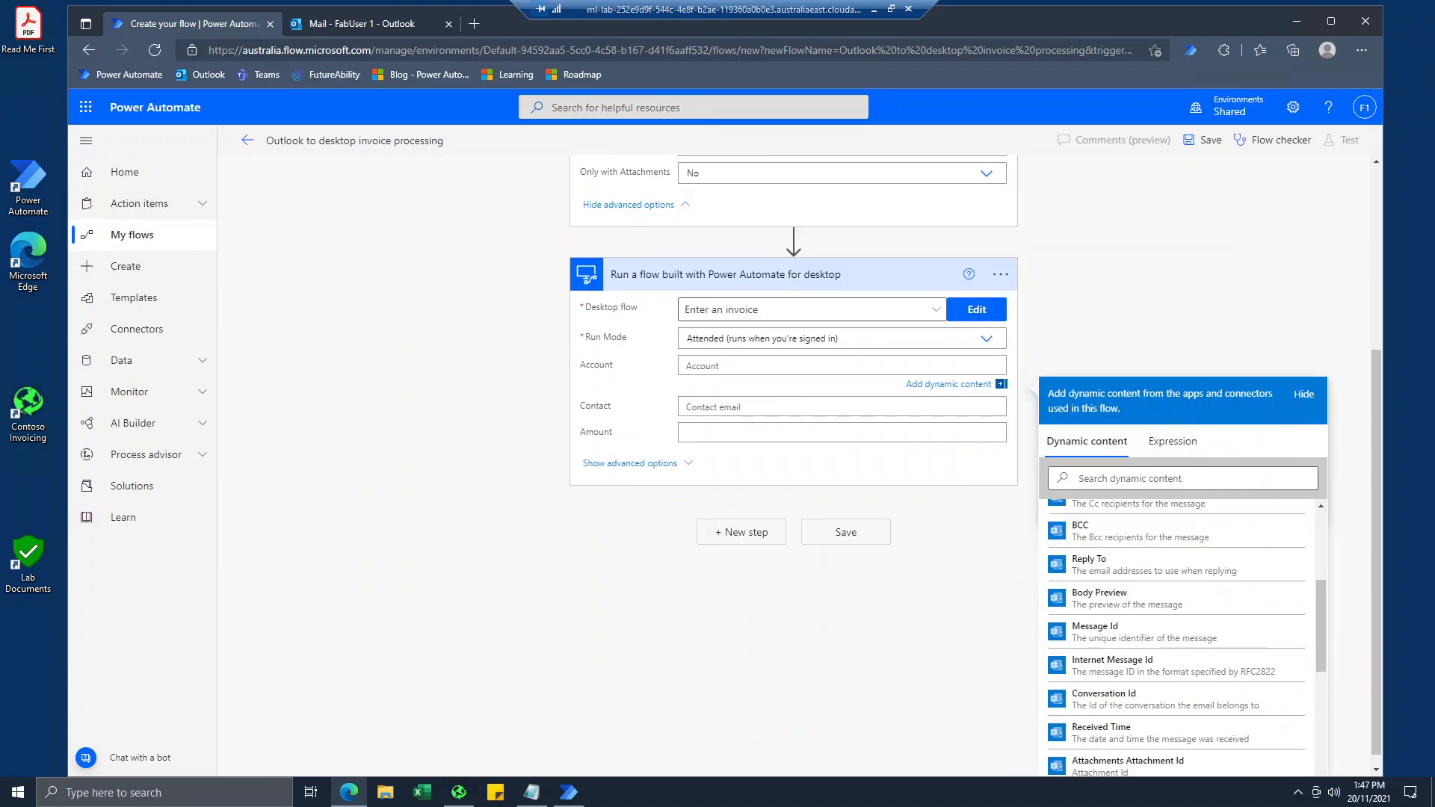
Fill in the desktop flow action's inputs with account "Simpsons", the contact's first name and amount 123.
click(726, 366)
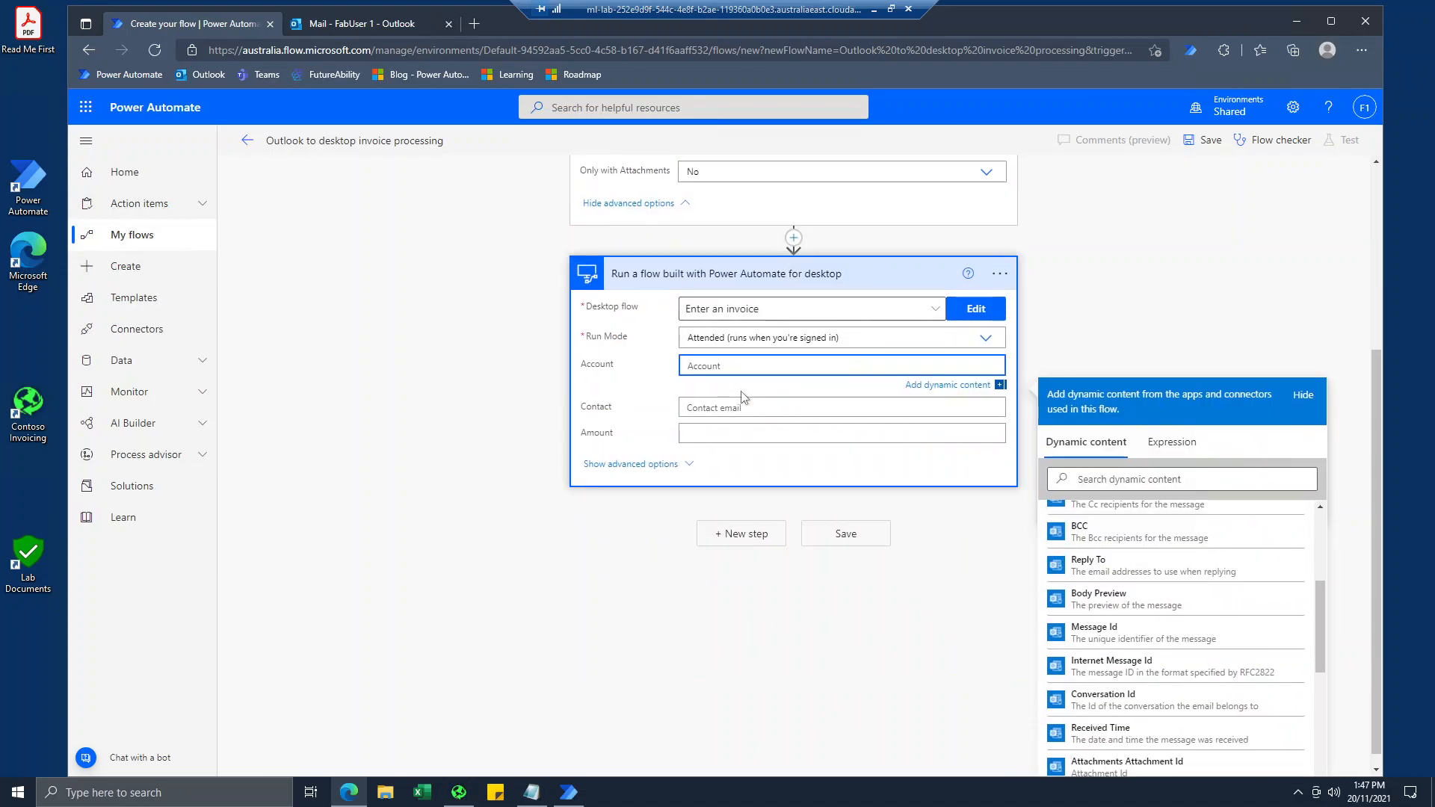
text(Sim)
key(Tab)
key(Tab)
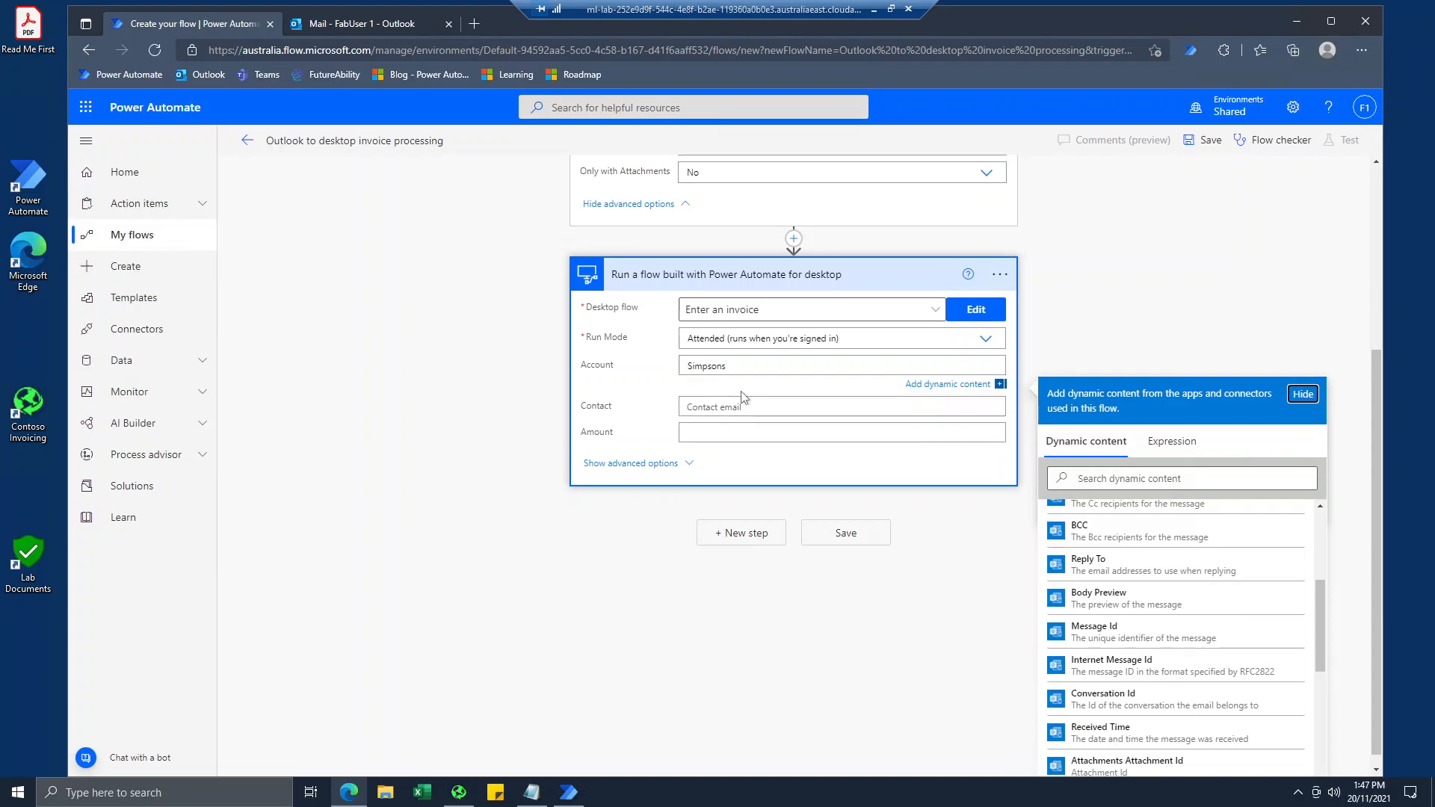
click(726, 407)
text(Homer)
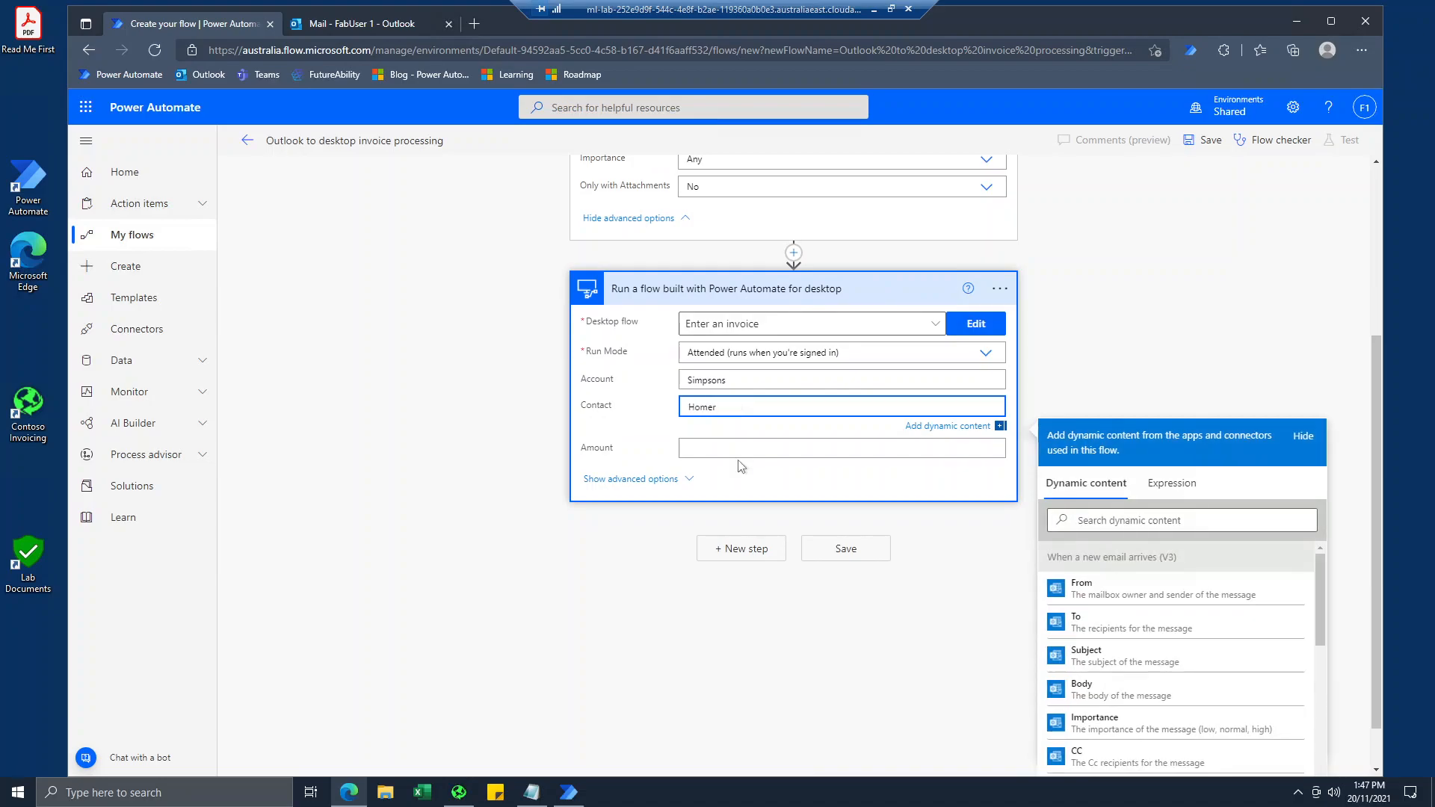
click(740, 450)
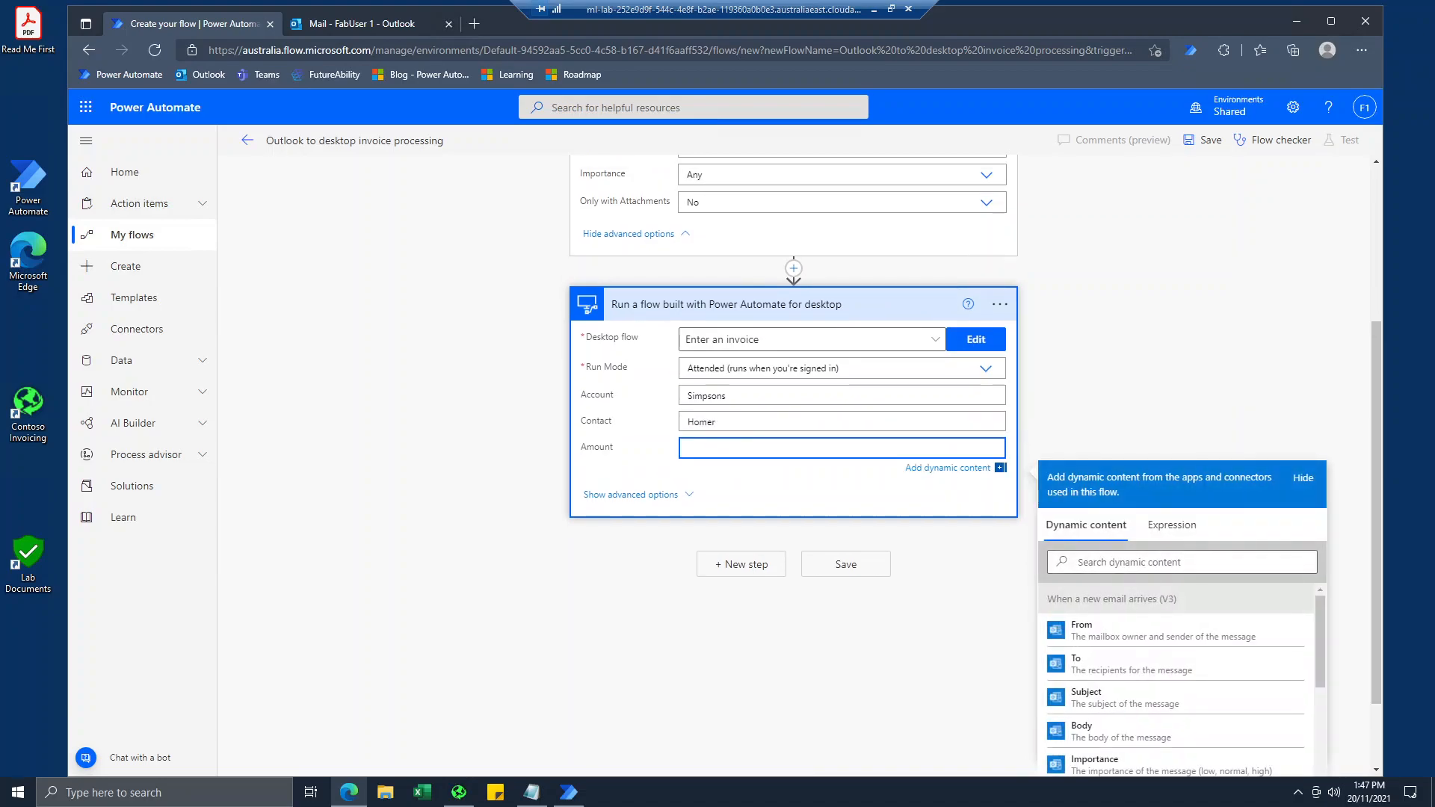
Save the cloud flow and return to its details page.
click(828, 566)
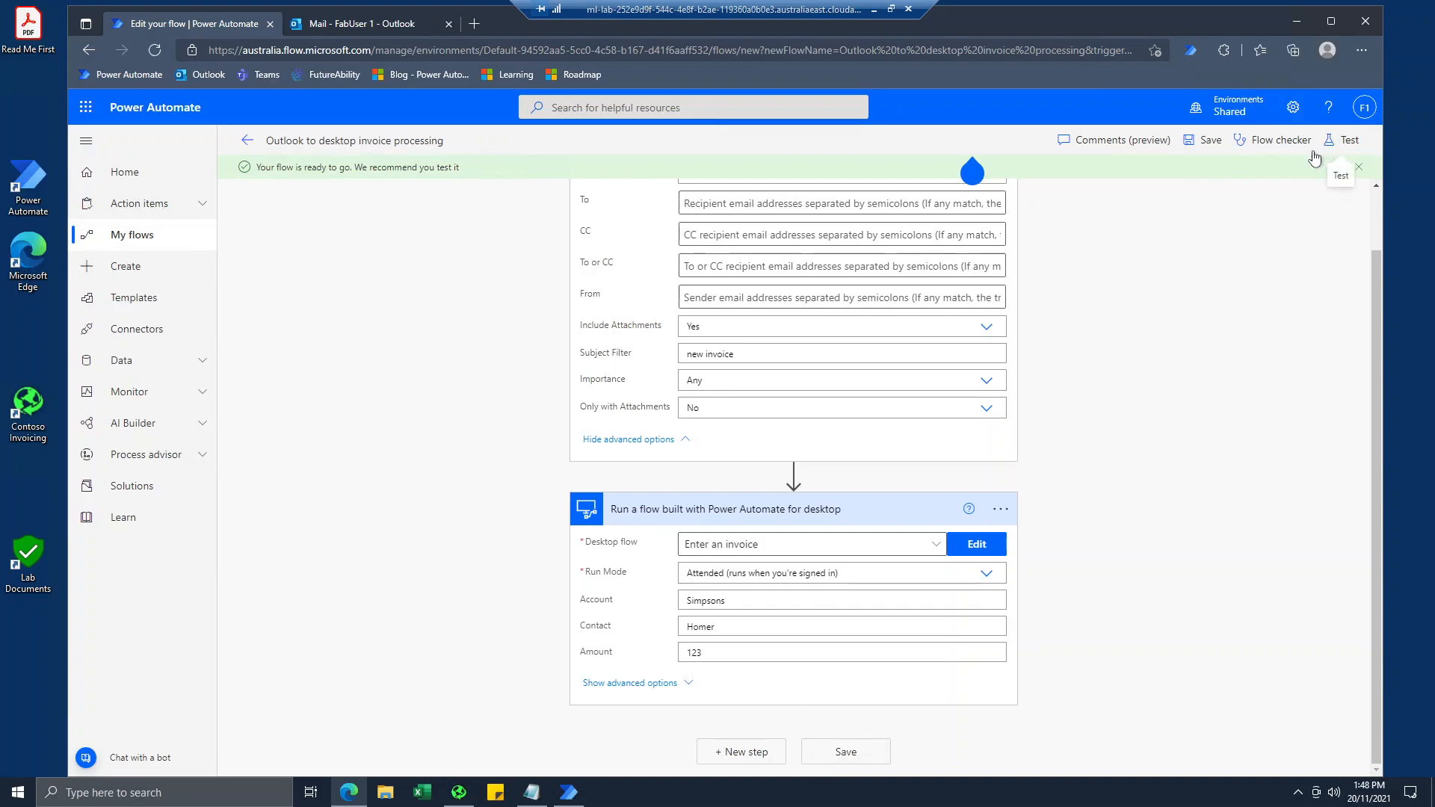
click(1203, 139)
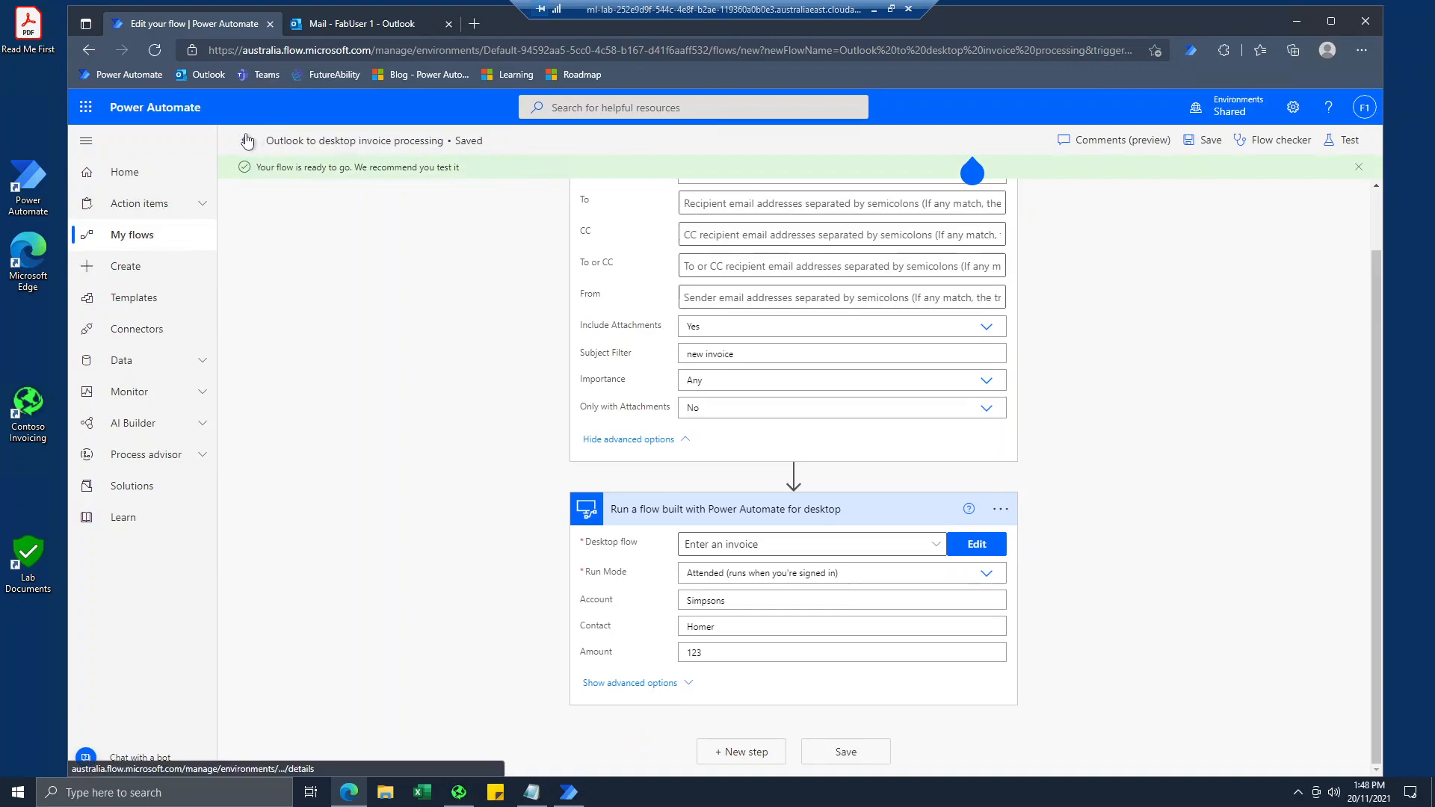
click(248, 141)
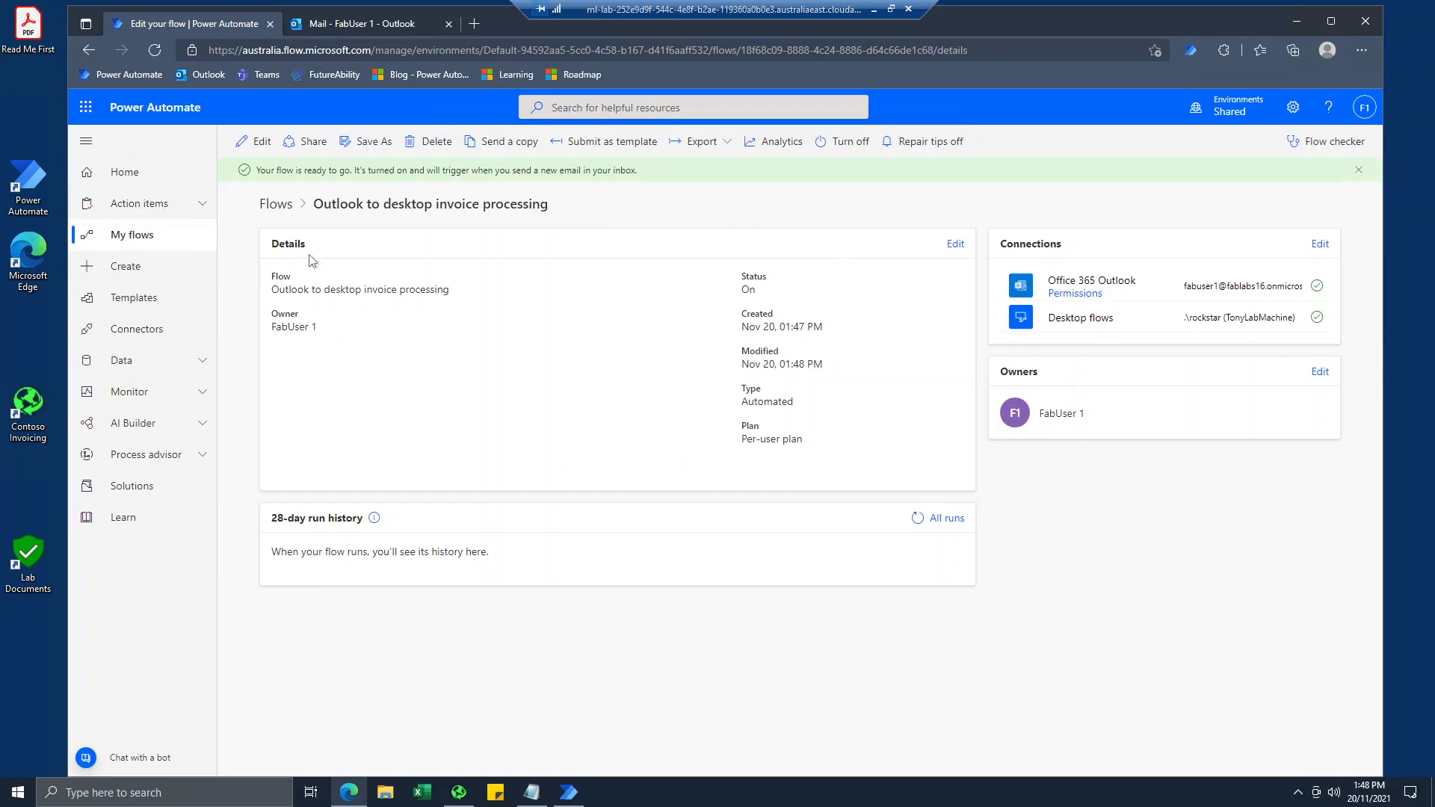
Save "Some description" as the flow's description and check who owns the flow.
click(956, 246)
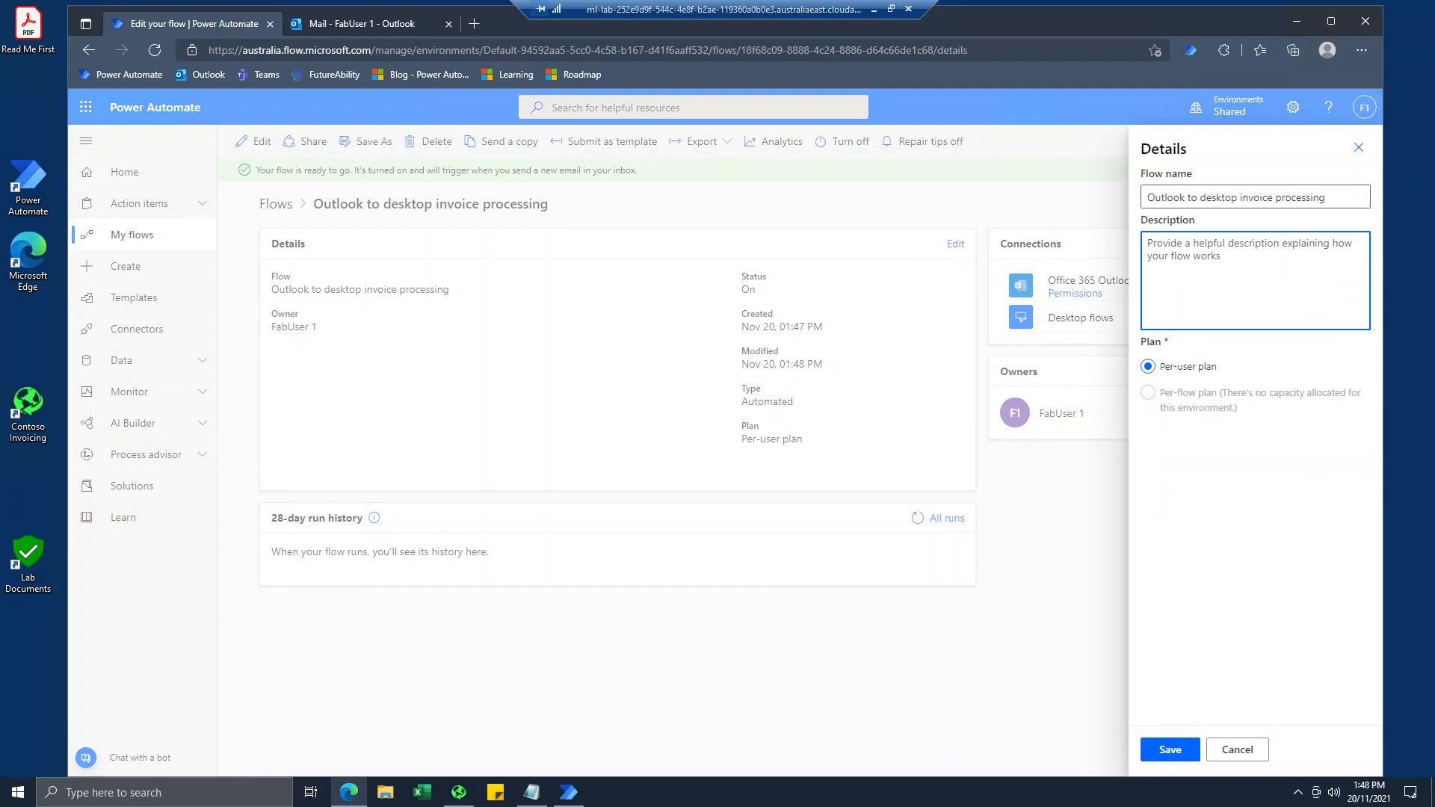
key(super+d)
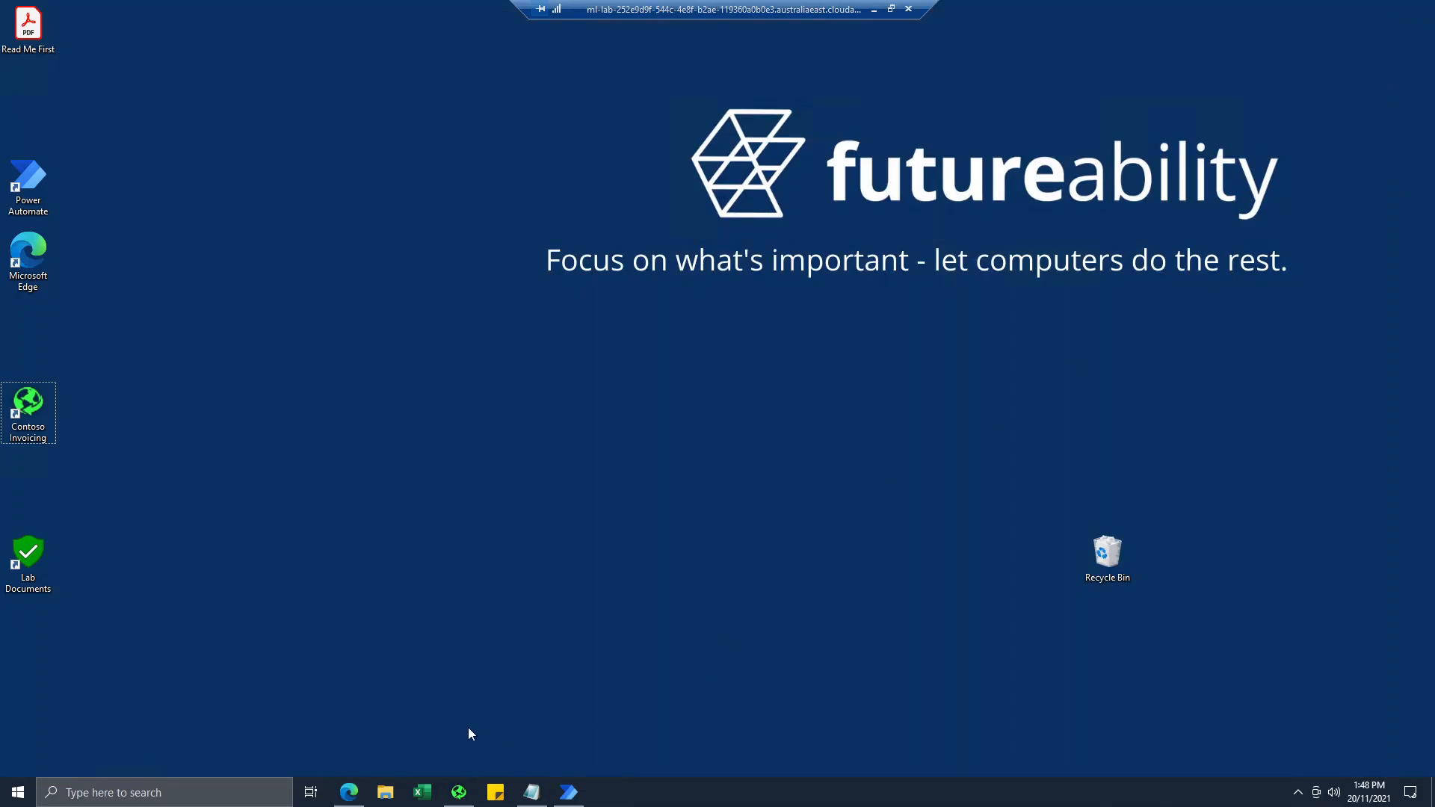
click(362, 797)
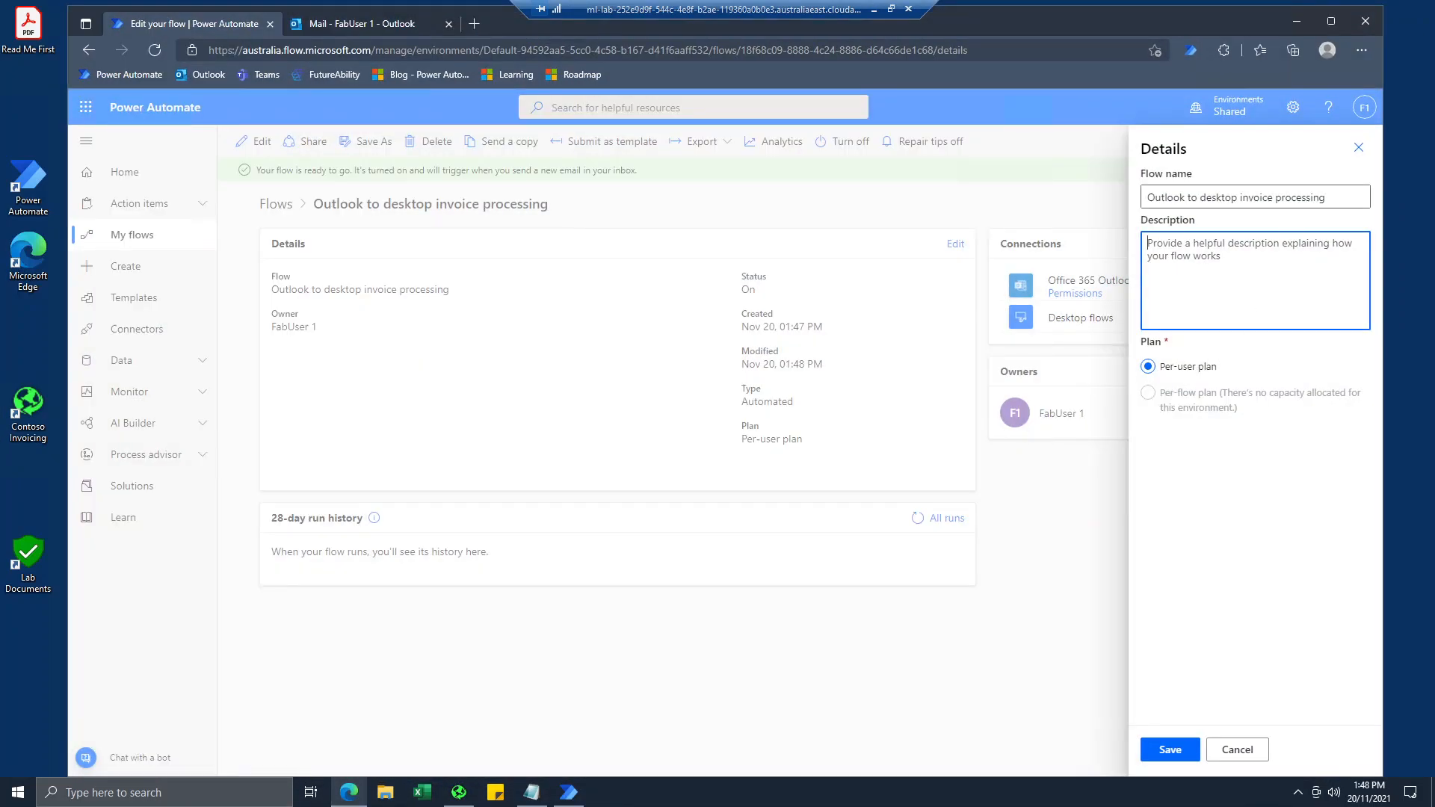
text(Some description)
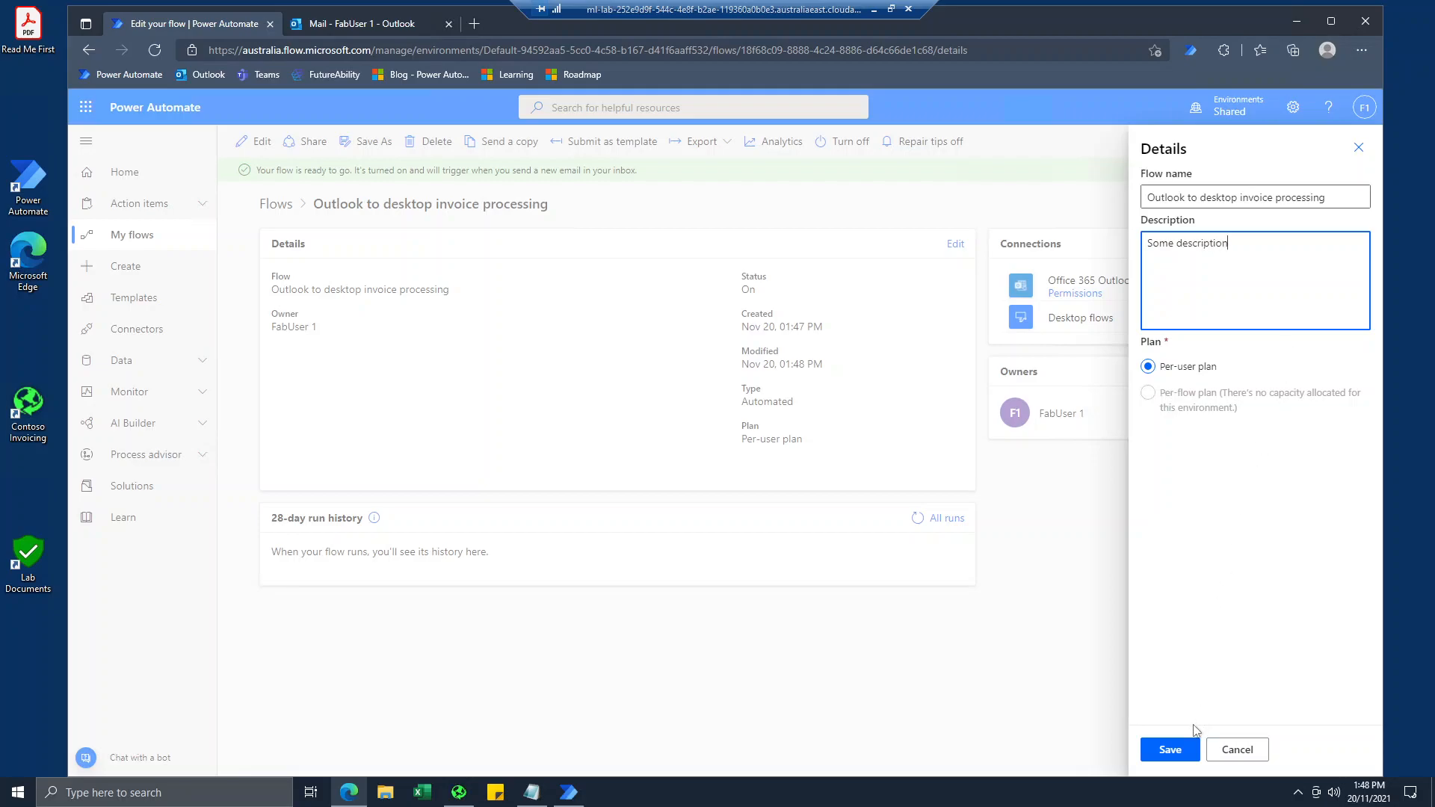
click(1160, 759)
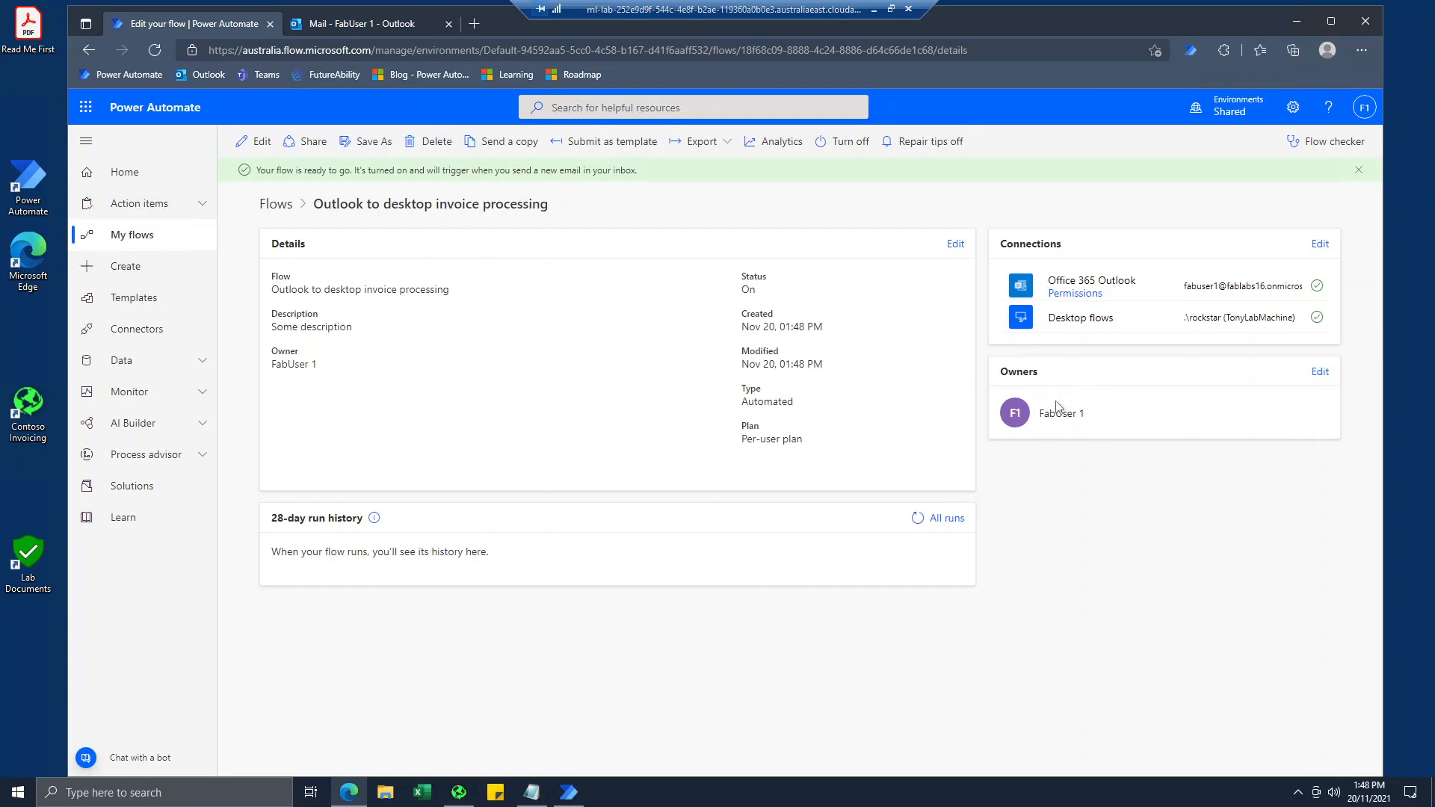
click(1319, 372)
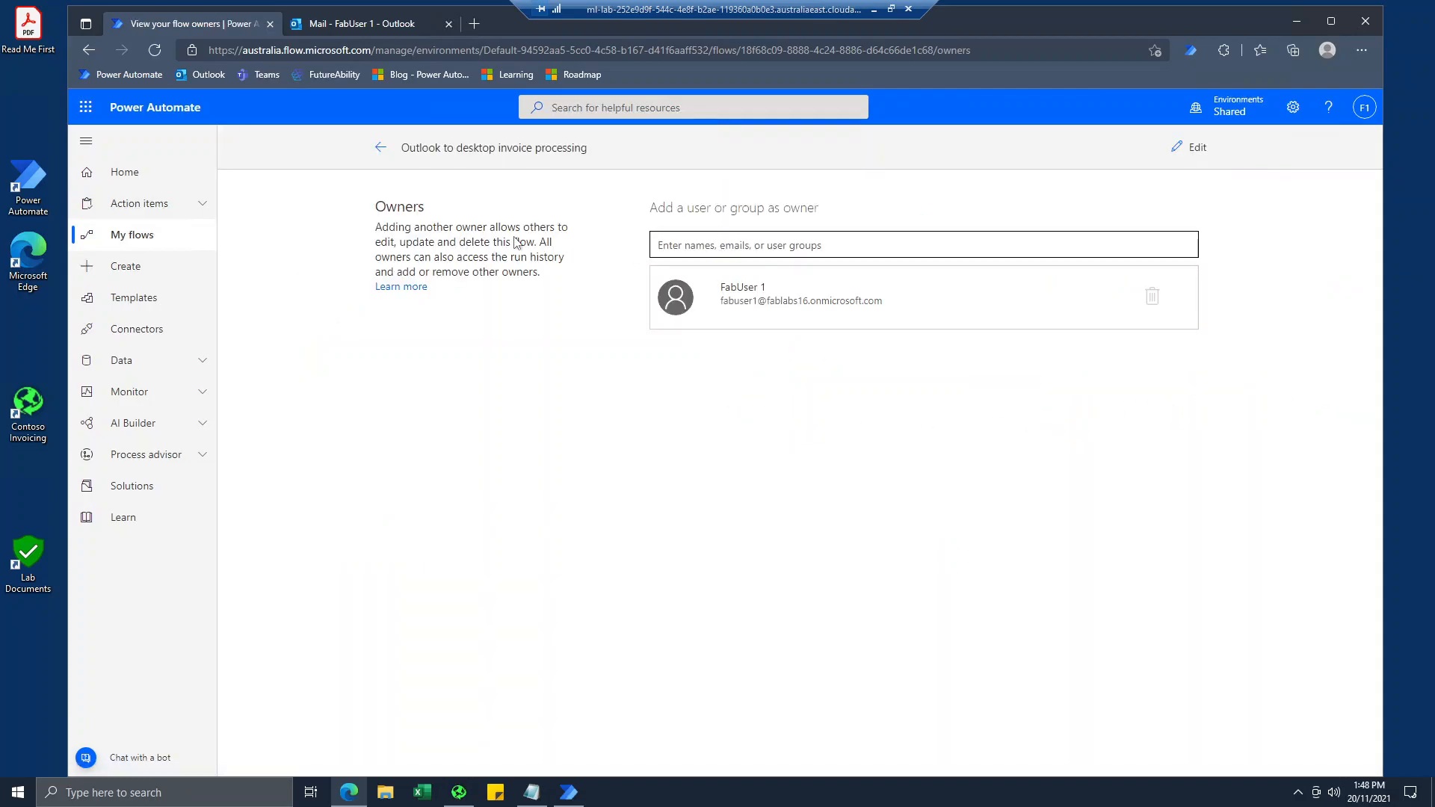
click(381, 149)
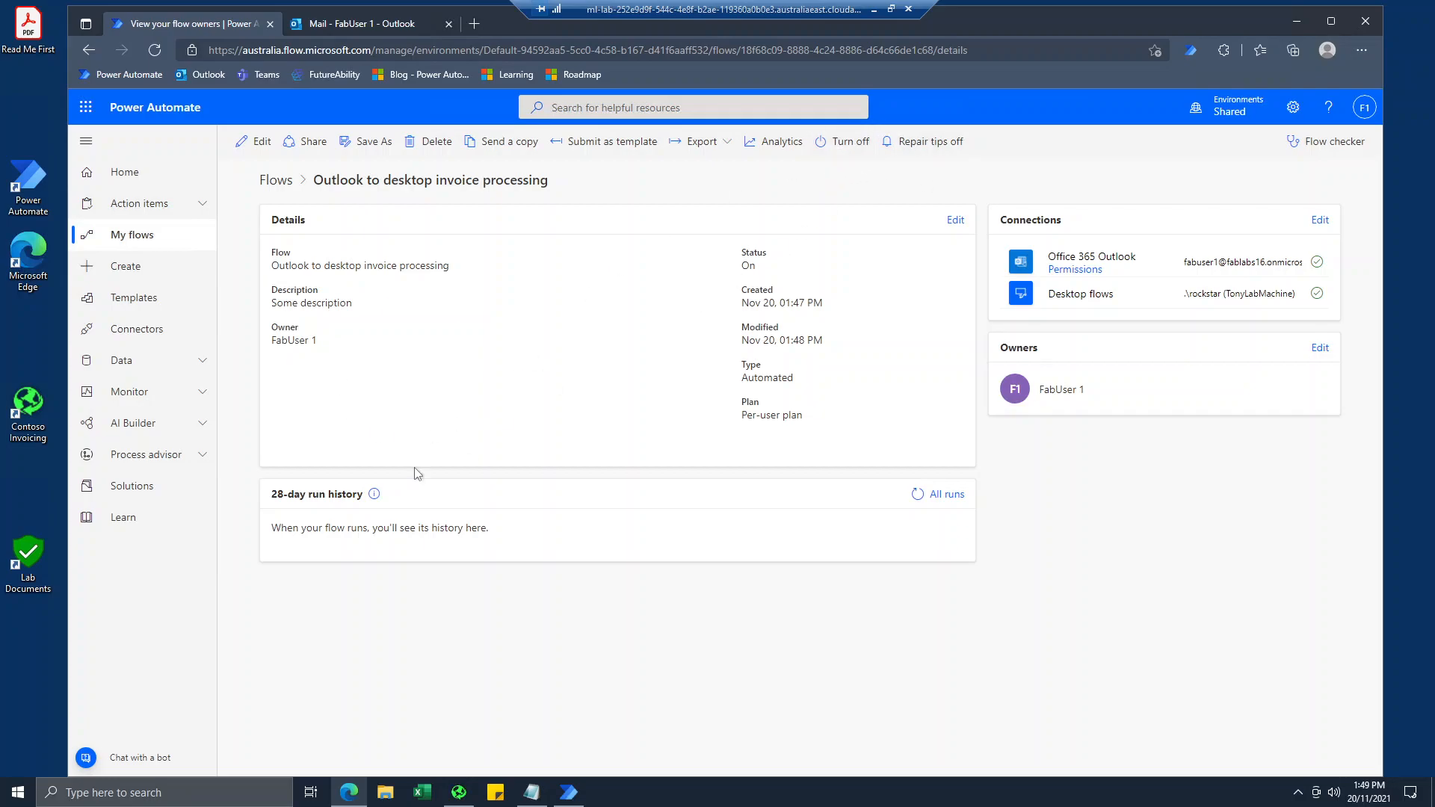
Switch to Outlook and start a new email addressed to the signed-in lab user, with the subject "new invoice".
click(346, 25)
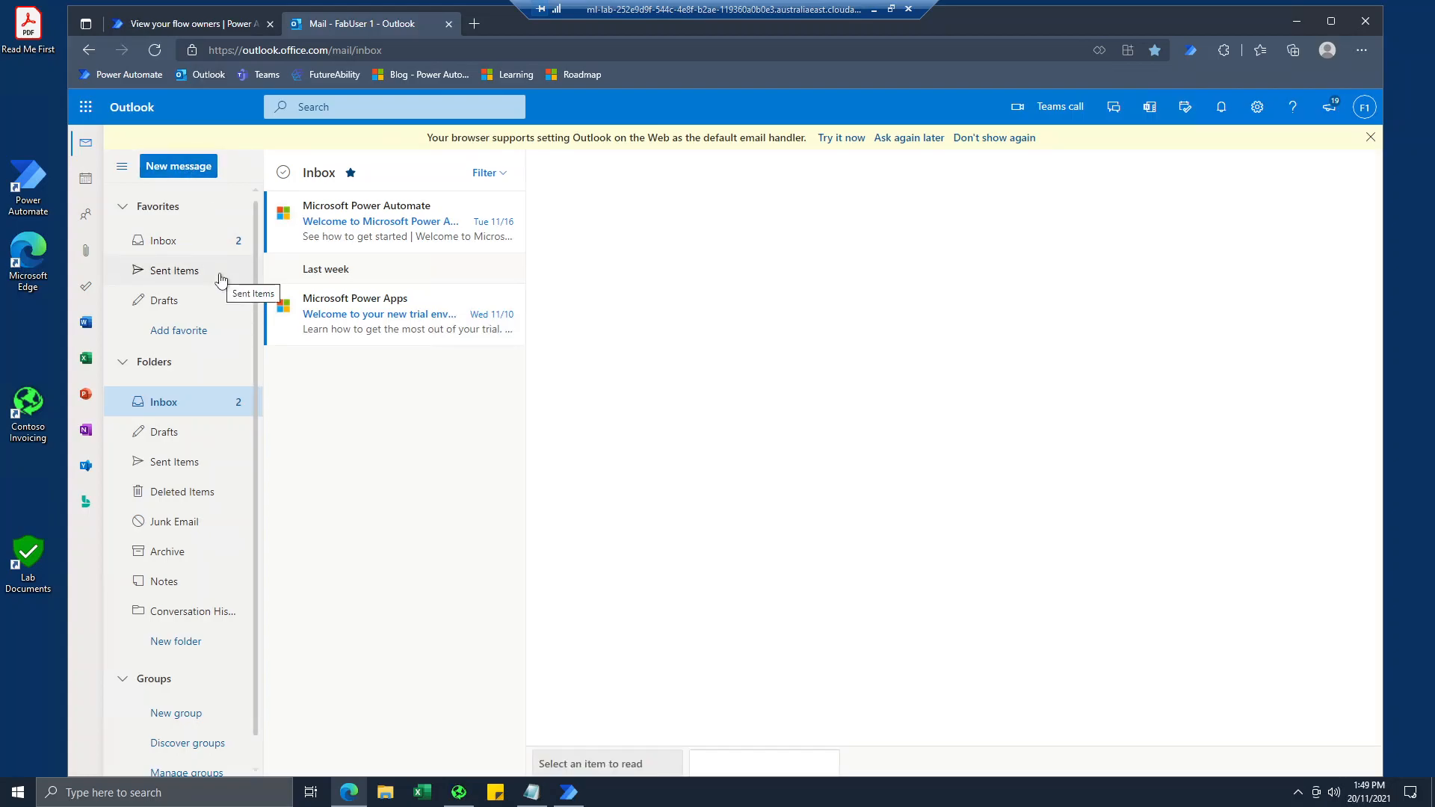
text(fabu)
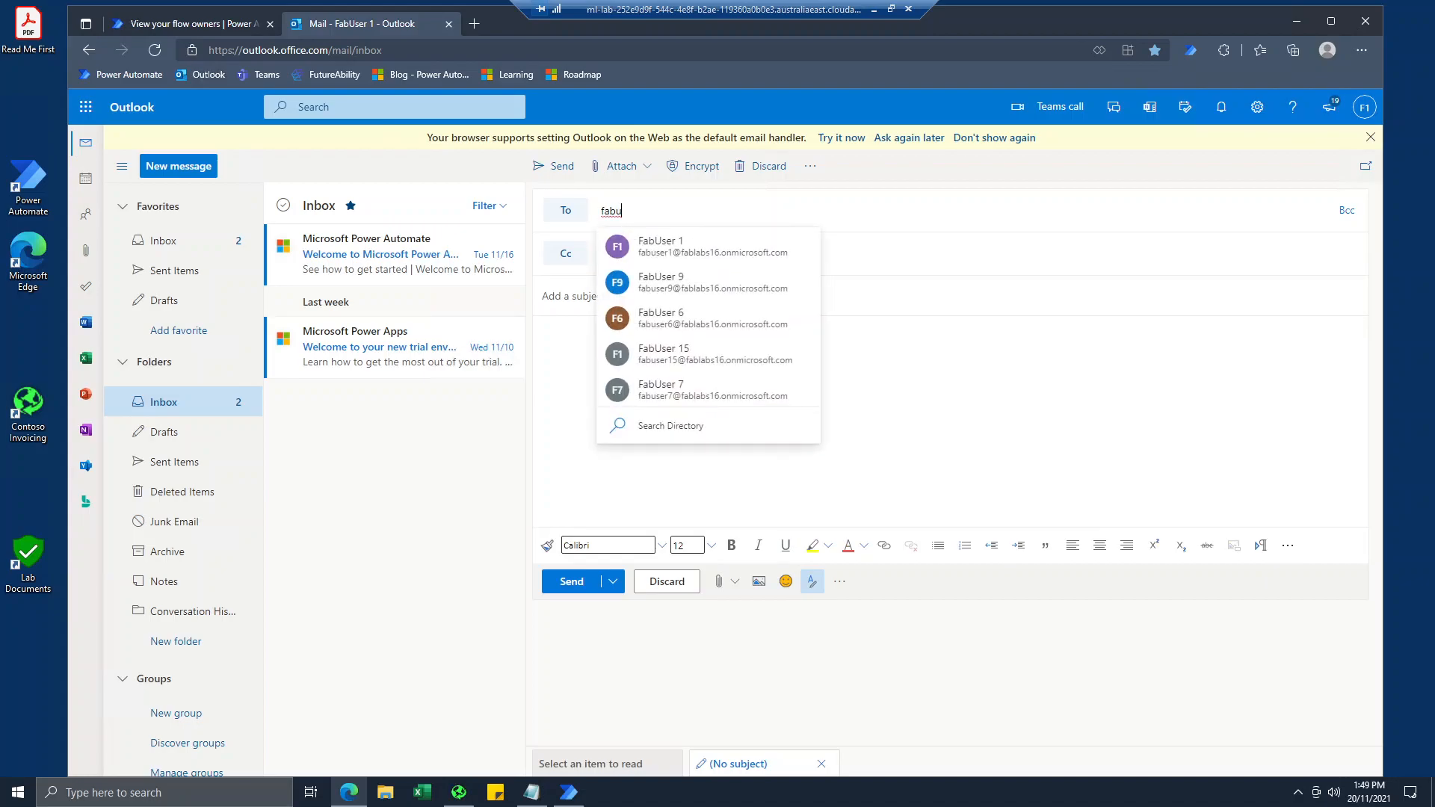
key(Return)
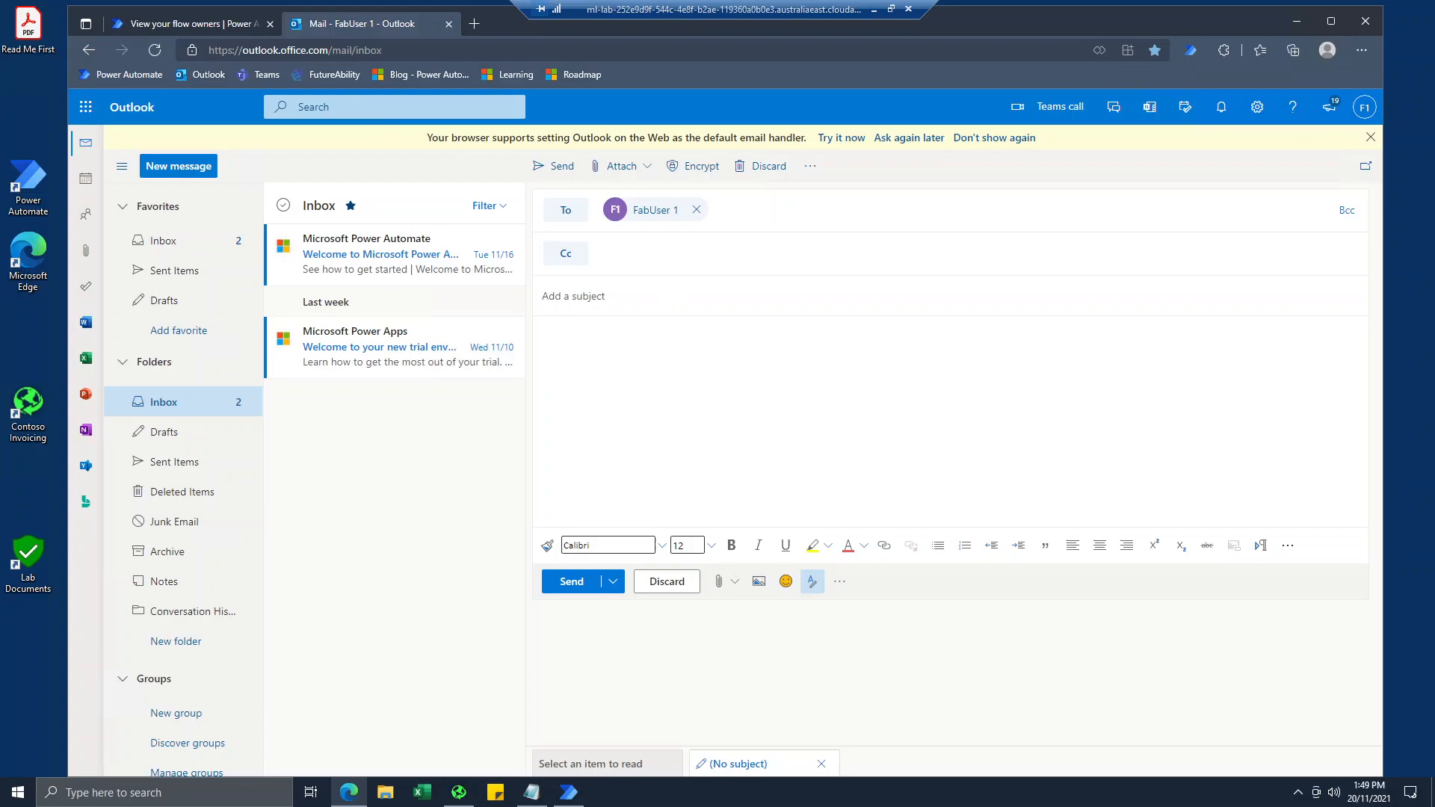
text(new invoice)
Attach newinvoice.JPG from the "Lab #6,7,8,10 email attachment to use" folder in Lab data packages to the email.
click(646, 176)
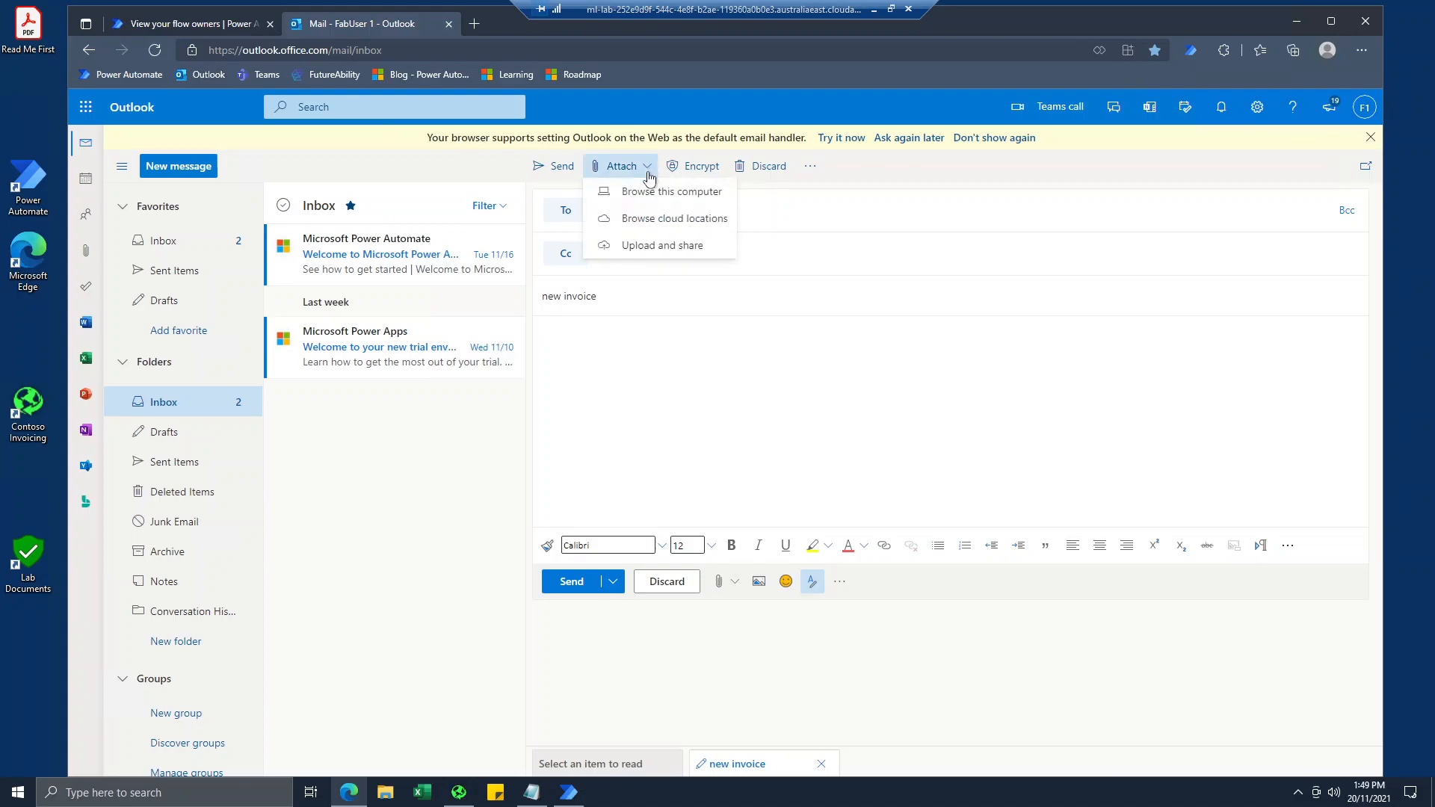
click(648, 195)
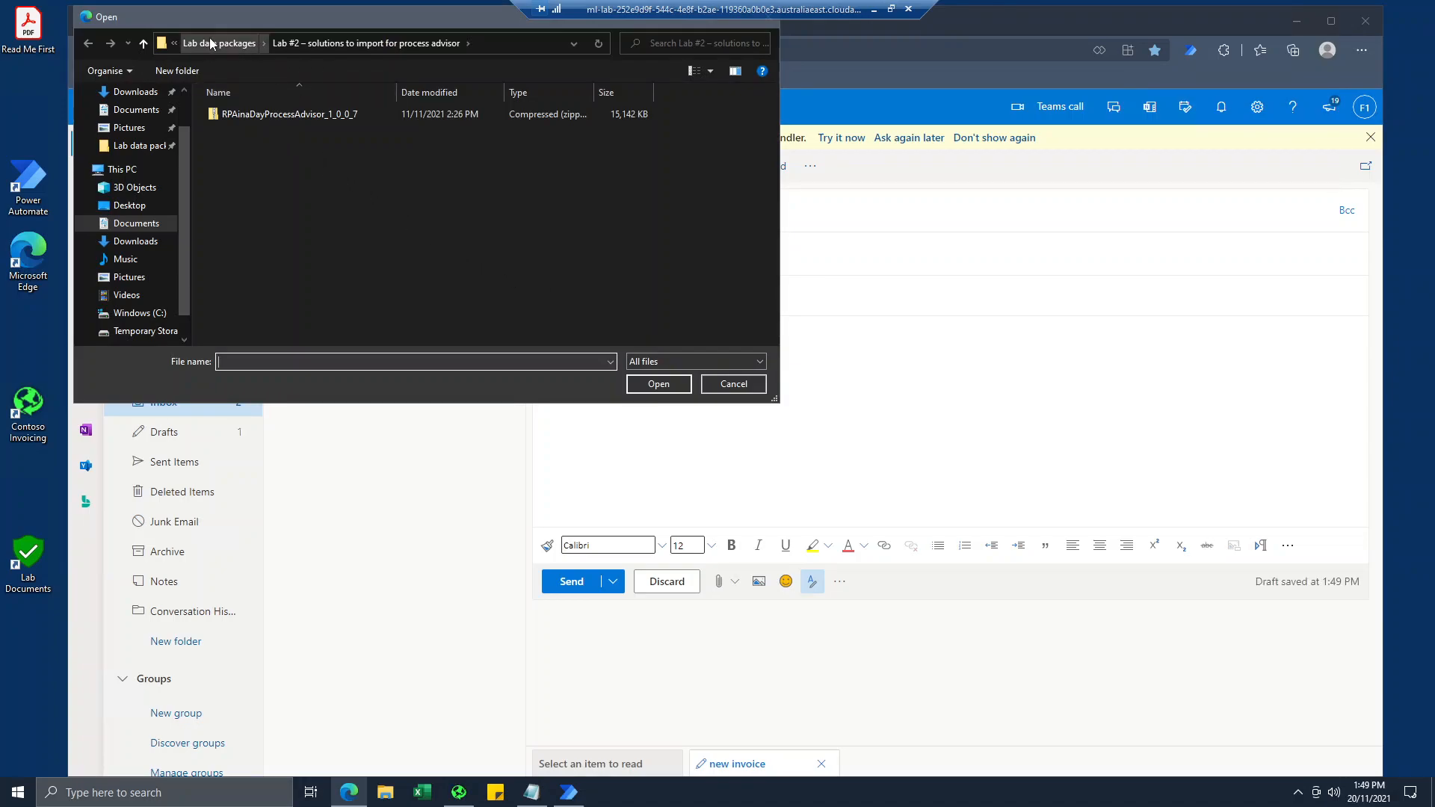
click(200, 46)
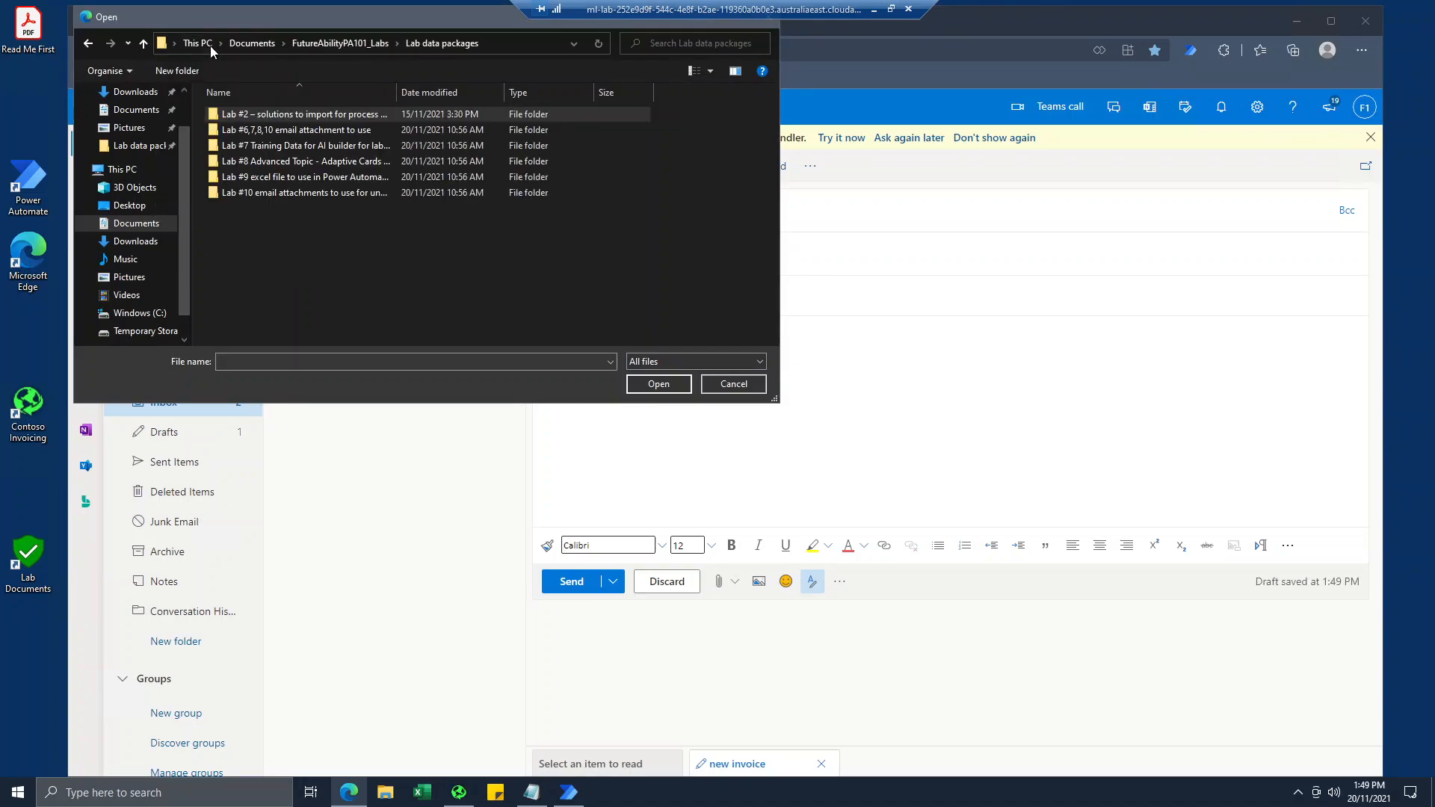
click(306, 46)
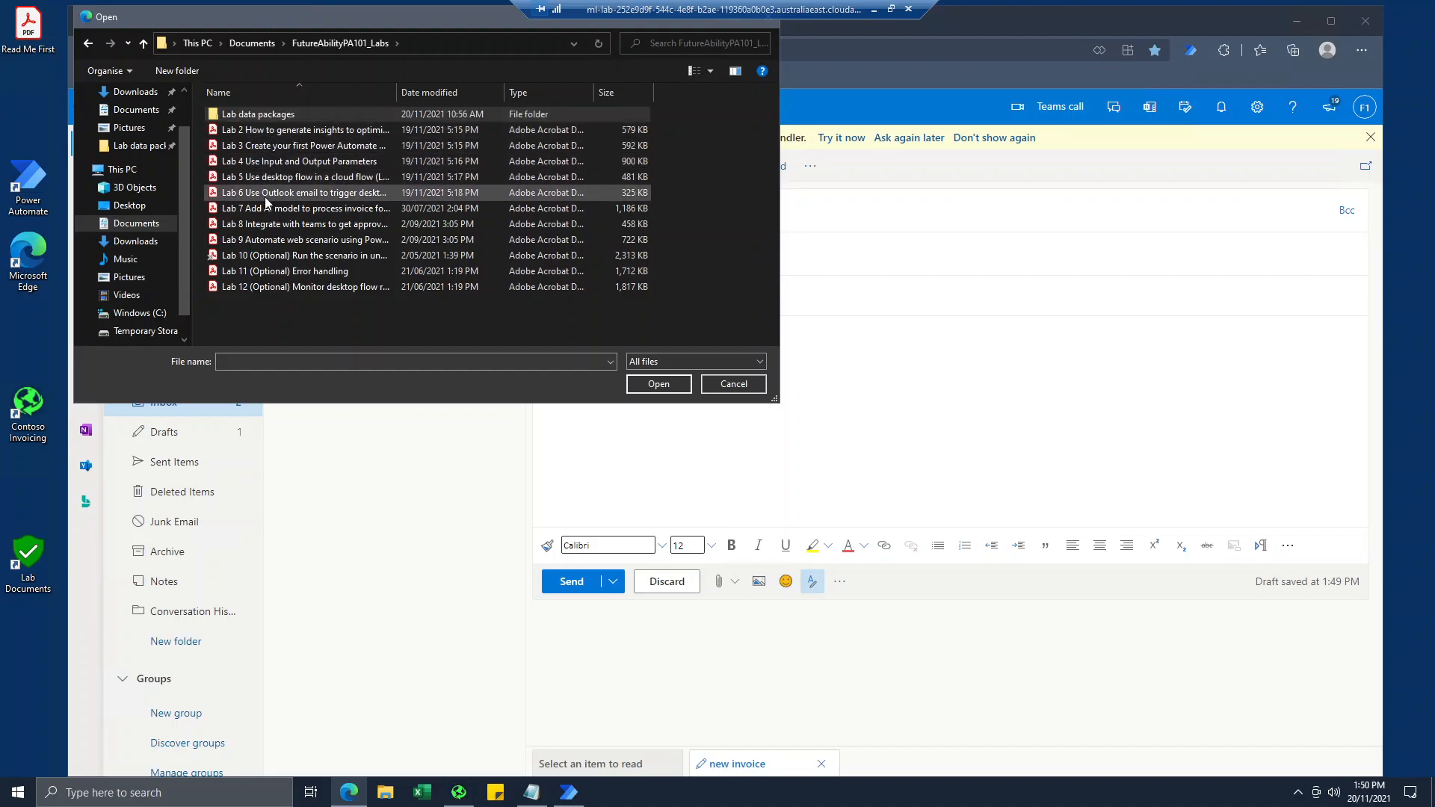
click(241, 129)
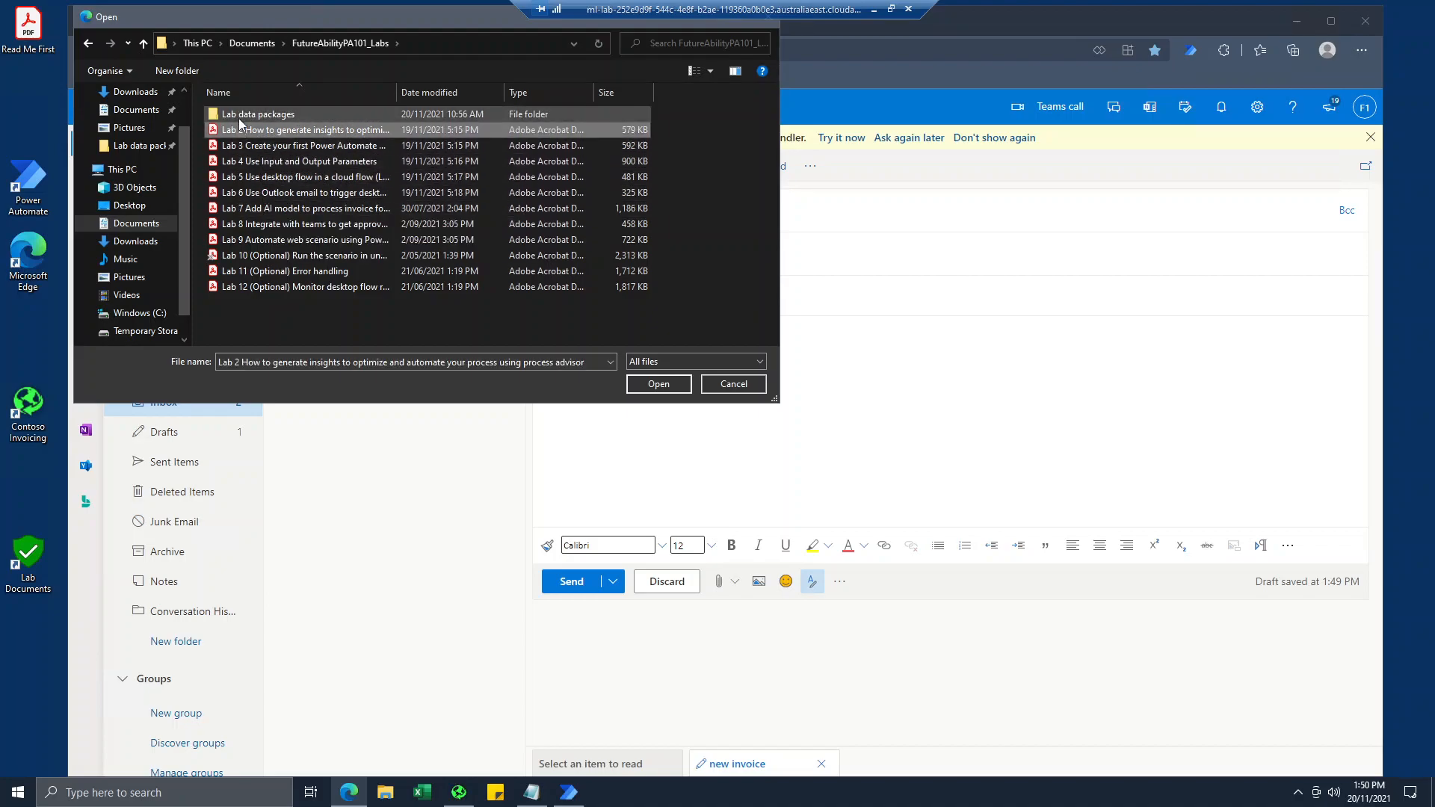
double_click(241, 116)
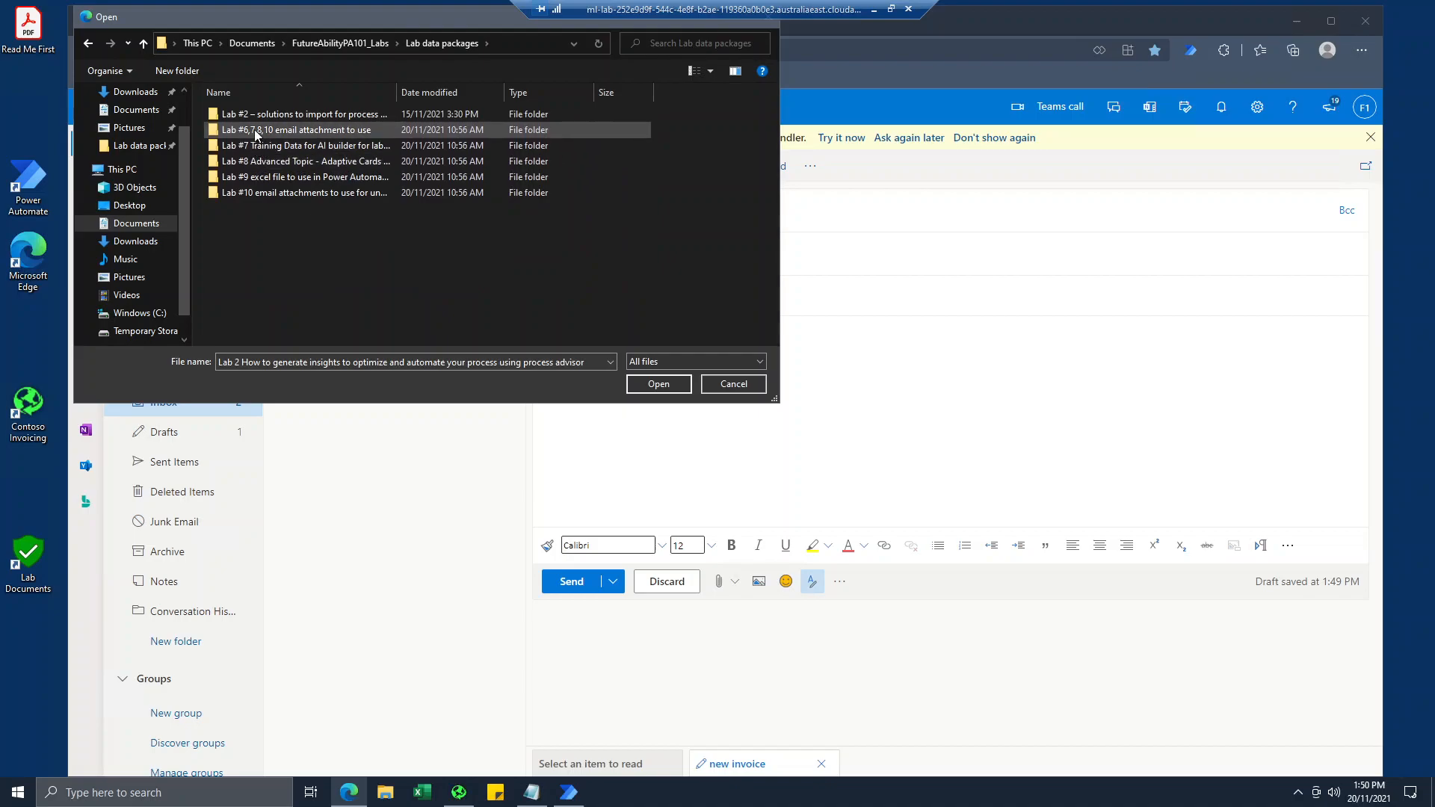
click(252, 135)
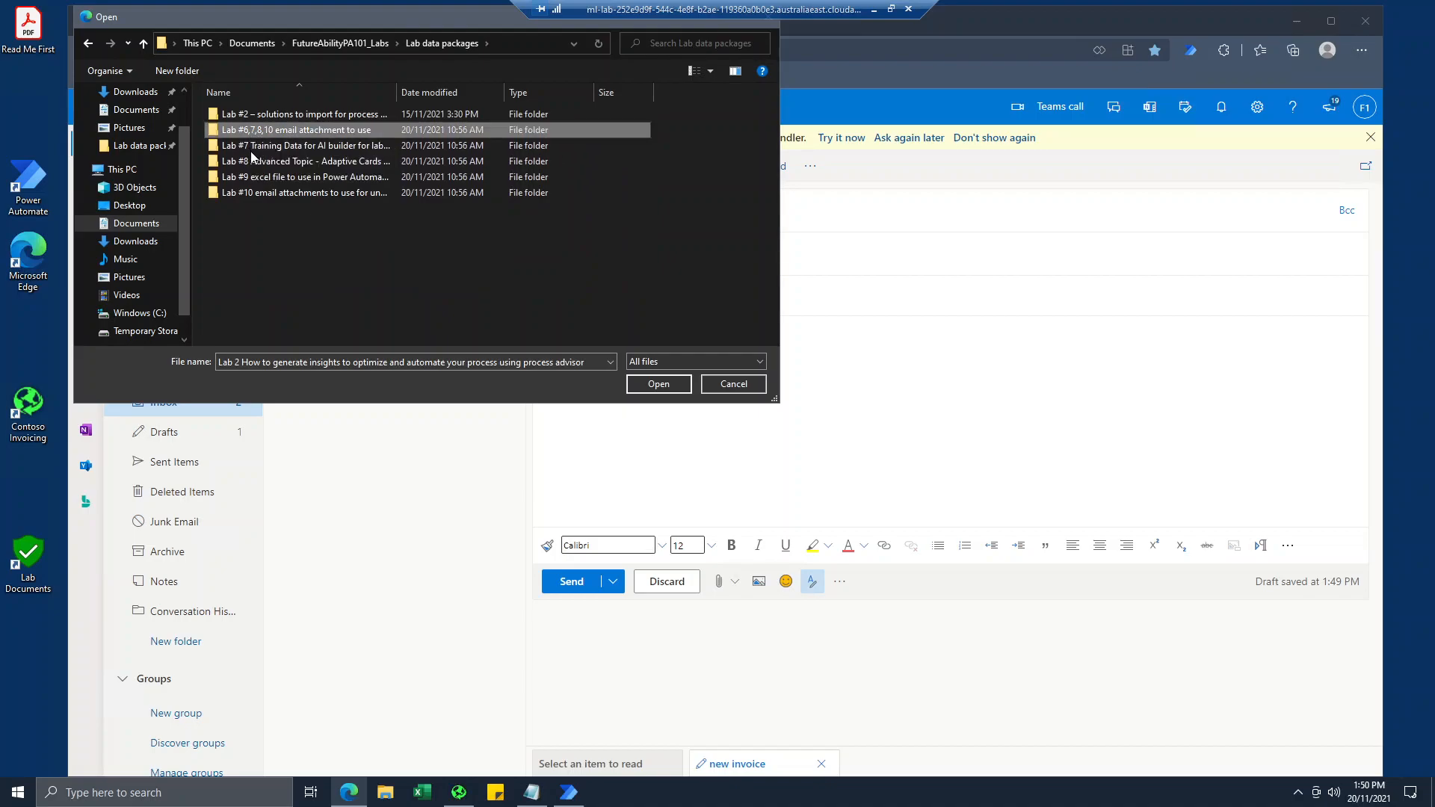
double_click(253, 164)
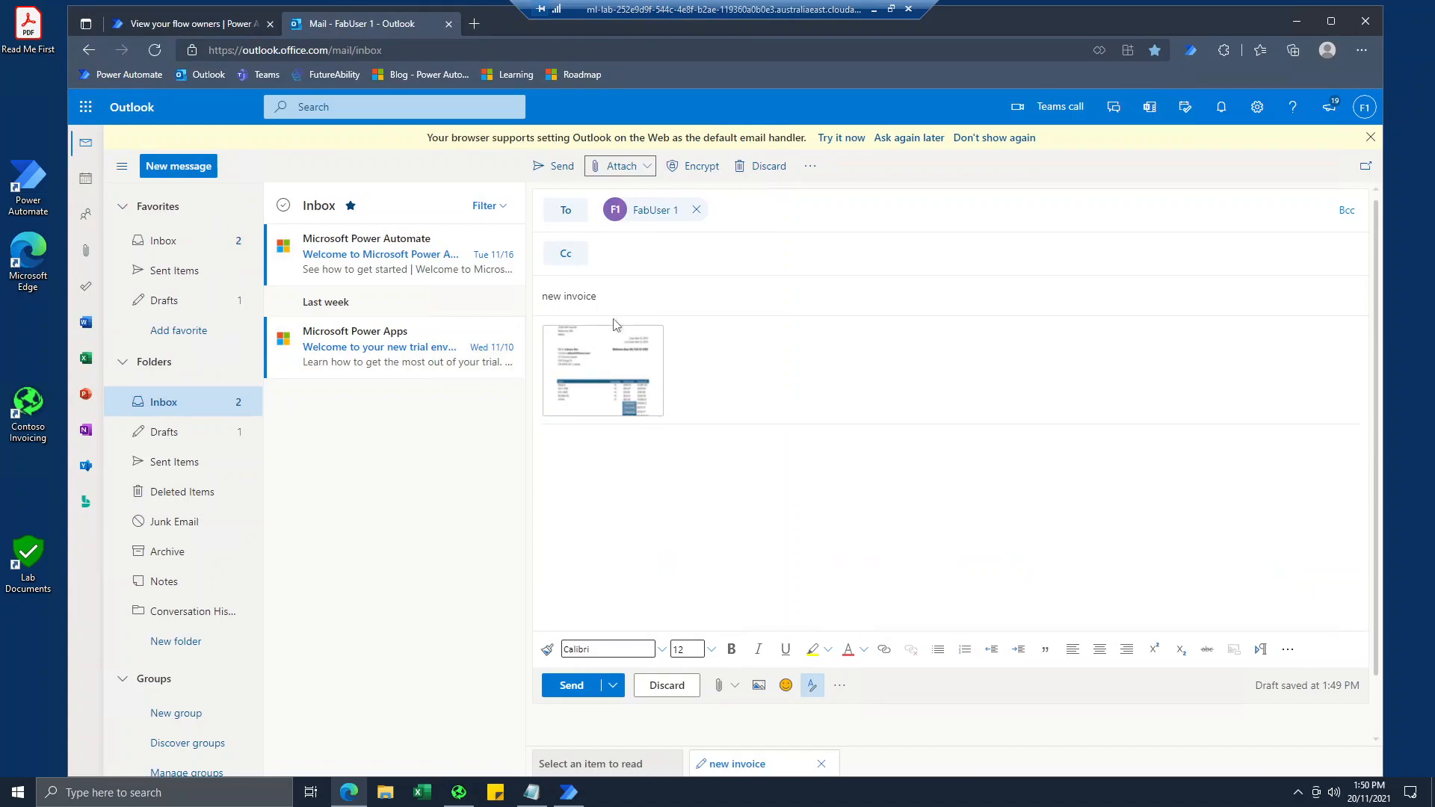
Preview the attached invoice image, close the preview and send the "new invoice" email.
click(615, 360)
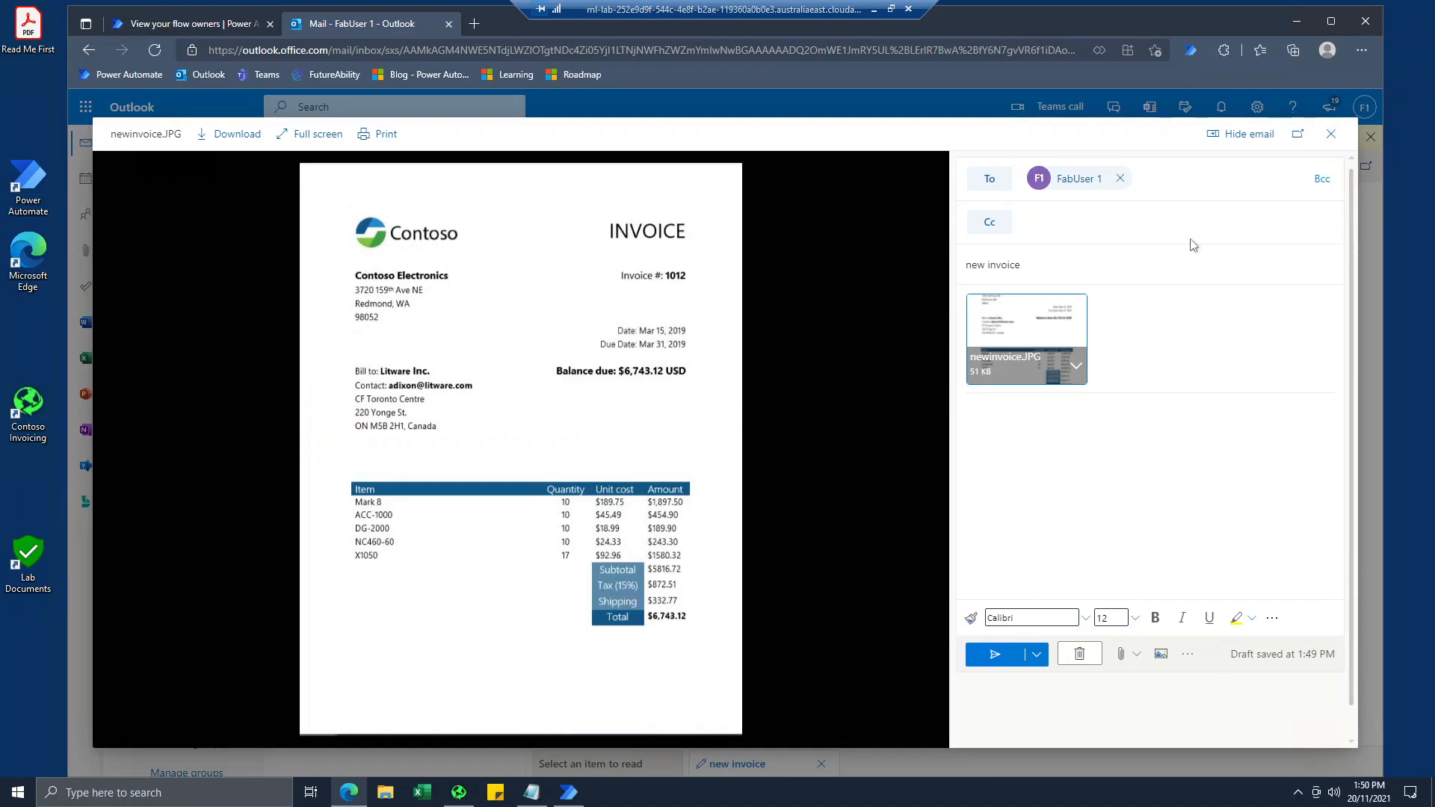
click(1331, 134)
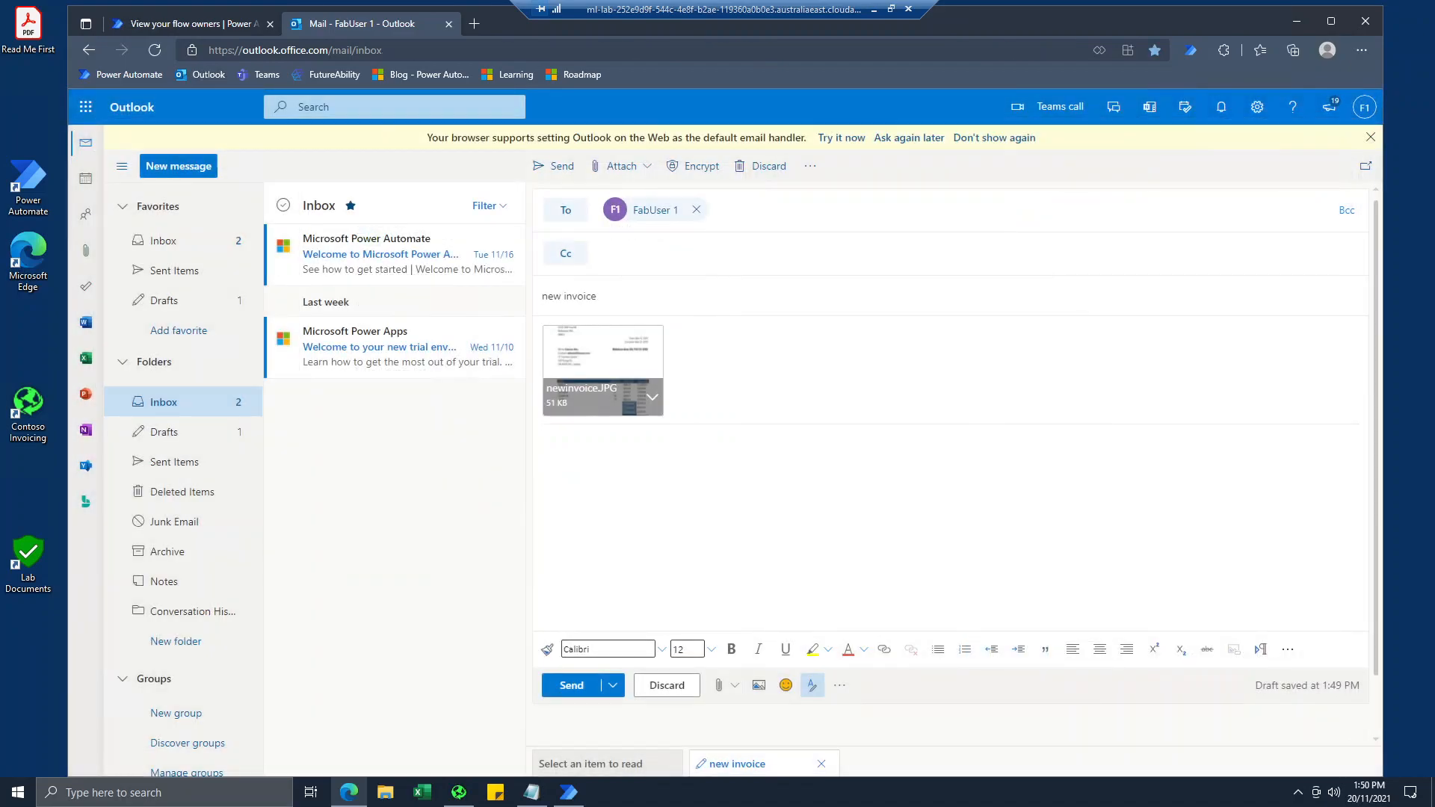
click(554, 165)
Switch to Power Automate, refresh the flow's 28-day run history for the triggered run, and minimise the browser.
click(191, 24)
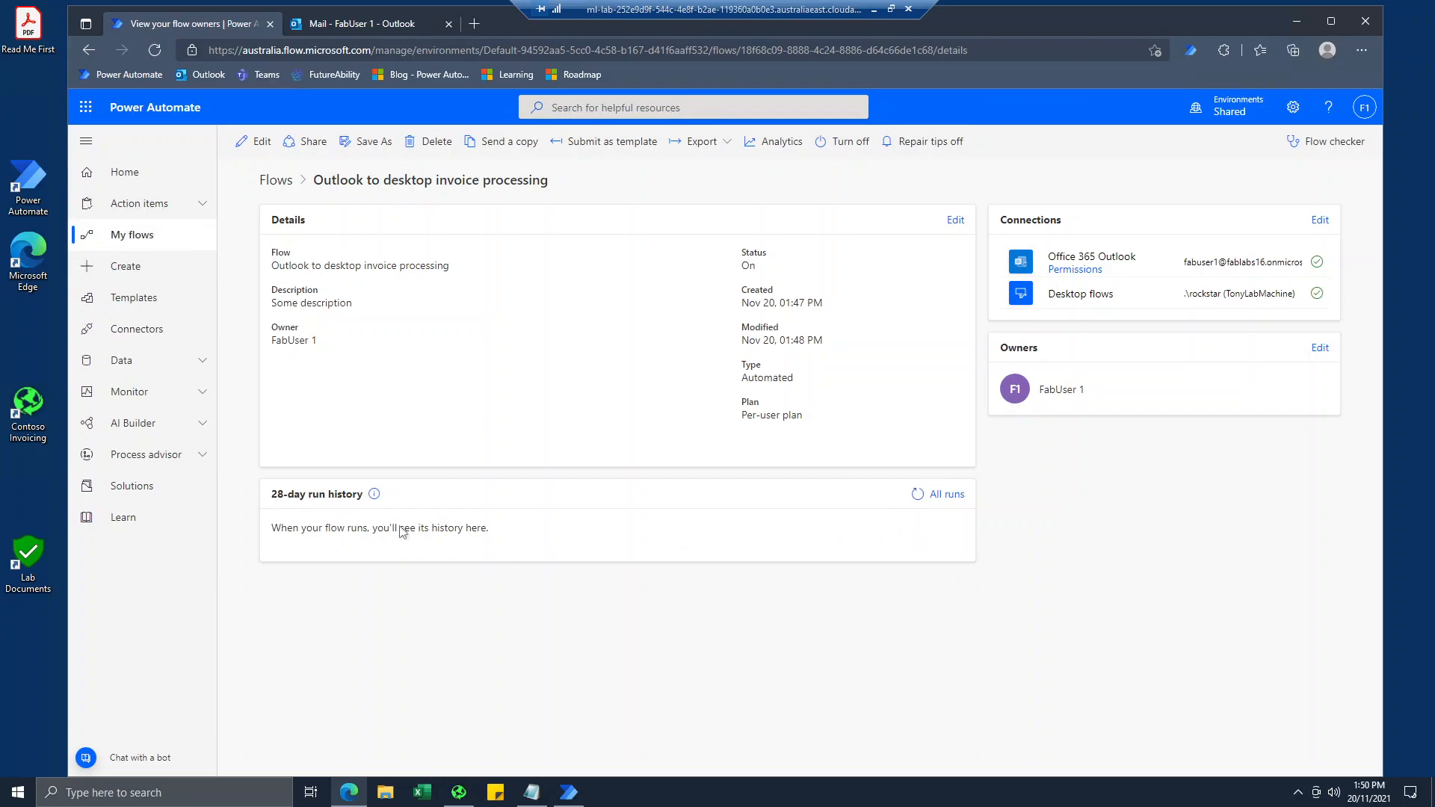
click(921, 496)
click(921, 496)
click(921, 495)
click(918, 494)
click(919, 494)
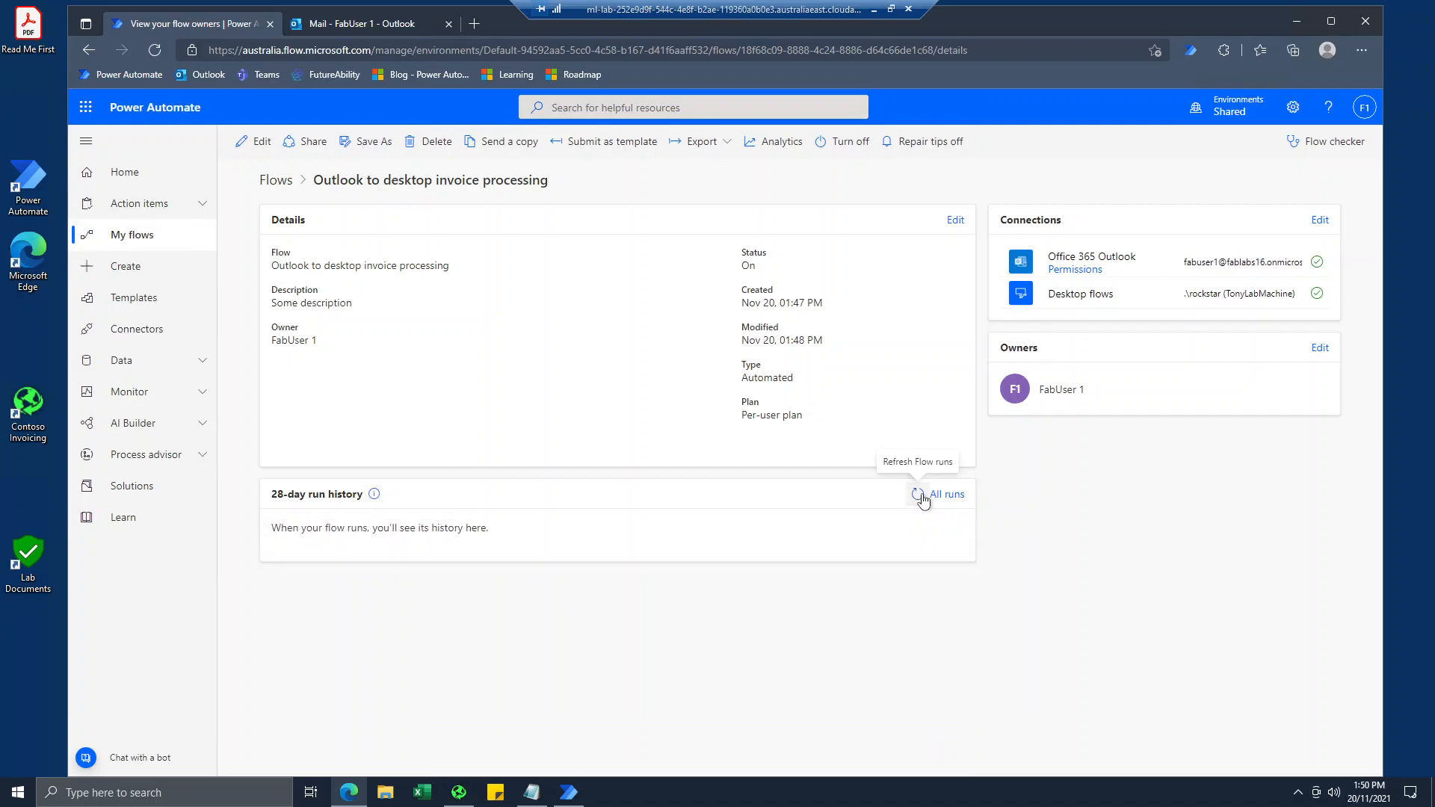
click(921, 496)
click(921, 495)
click(919, 495)
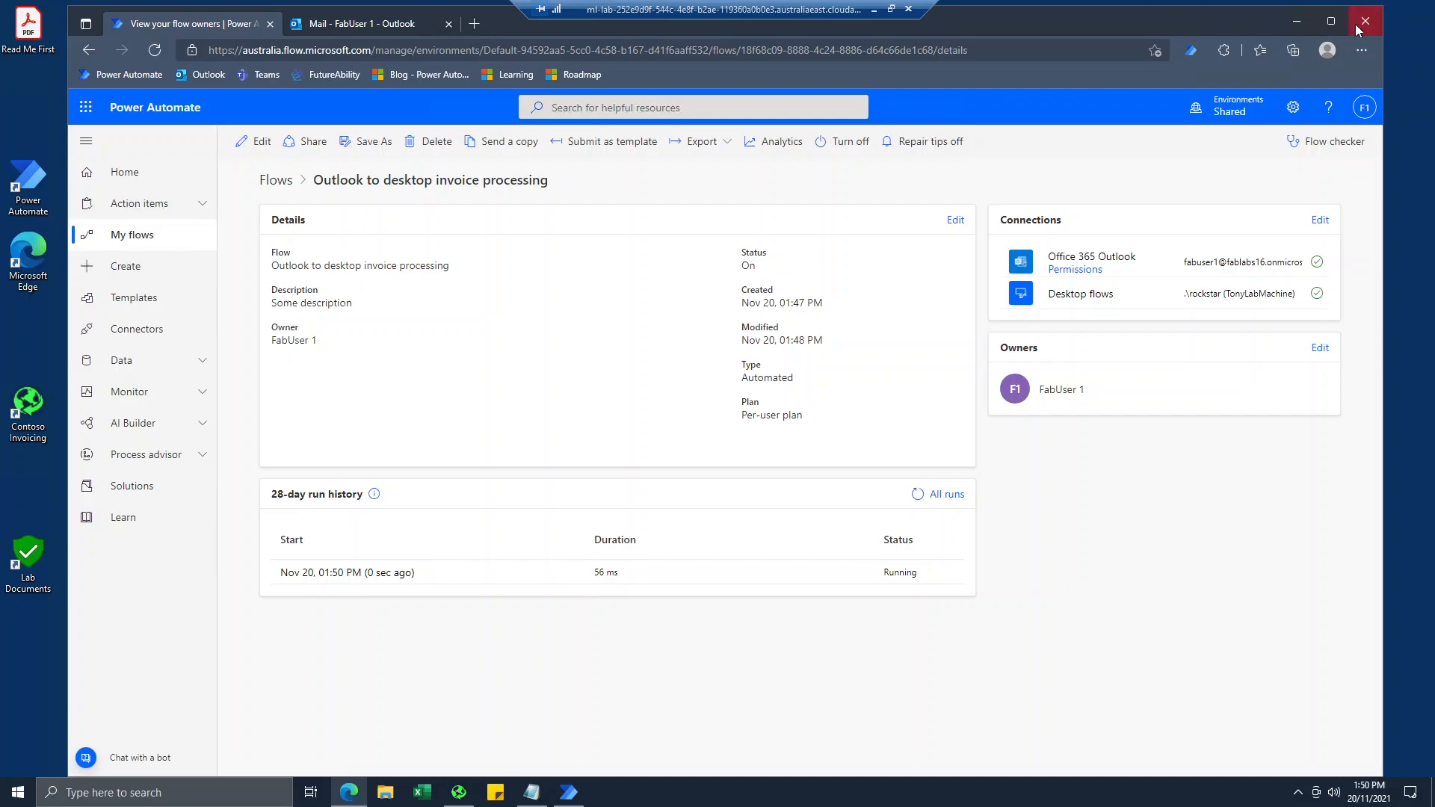
click(1297, 21)
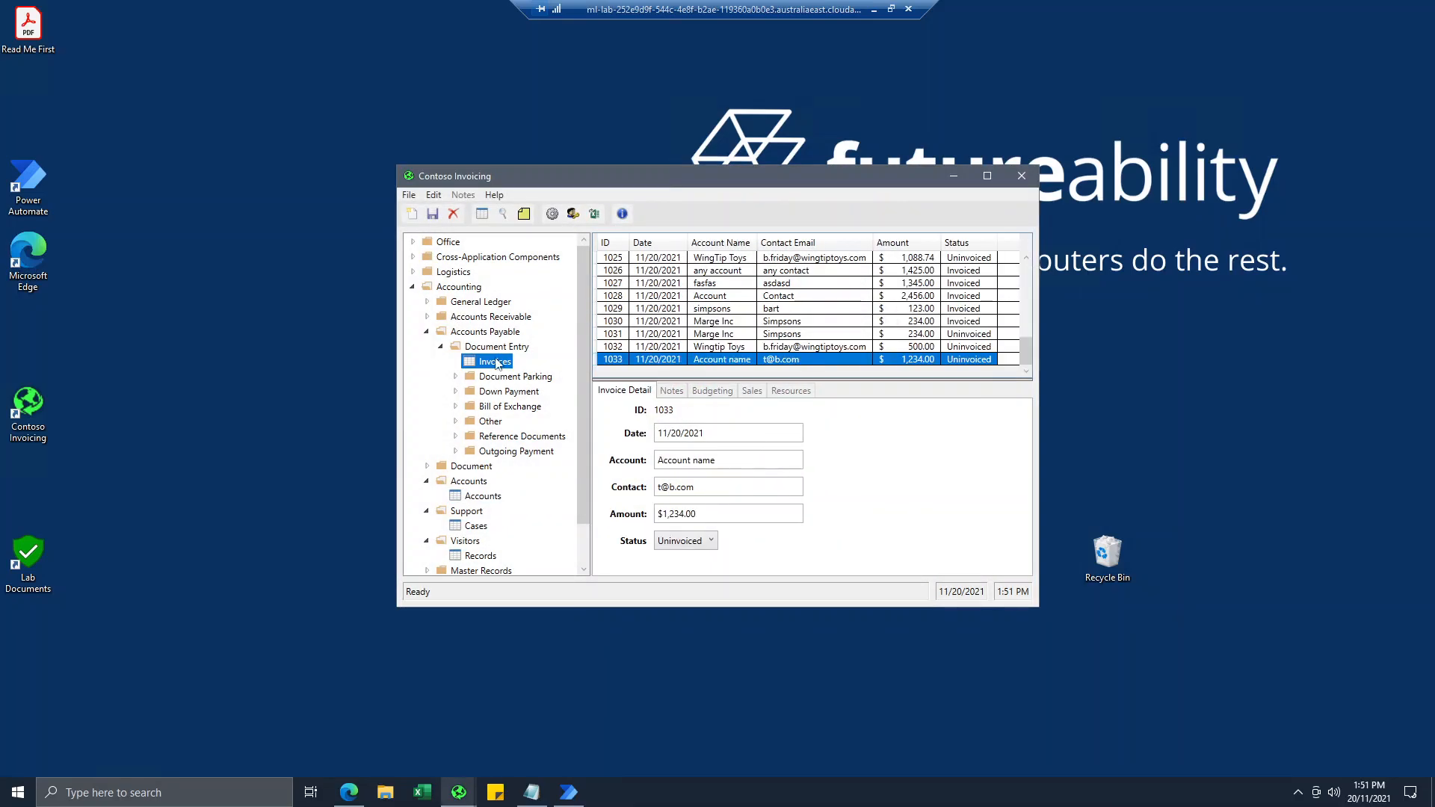
Create and save a new invoice record in Contoso Invoicing with account "Simpsons", the contact's first name and amount 123.
click(411, 215)
key(Tab)
text(Simpsons)
key(Tab)
text(Homer)
key(Tab)
text(123)
key(Tab)
click(657, 347)
click(433, 216)
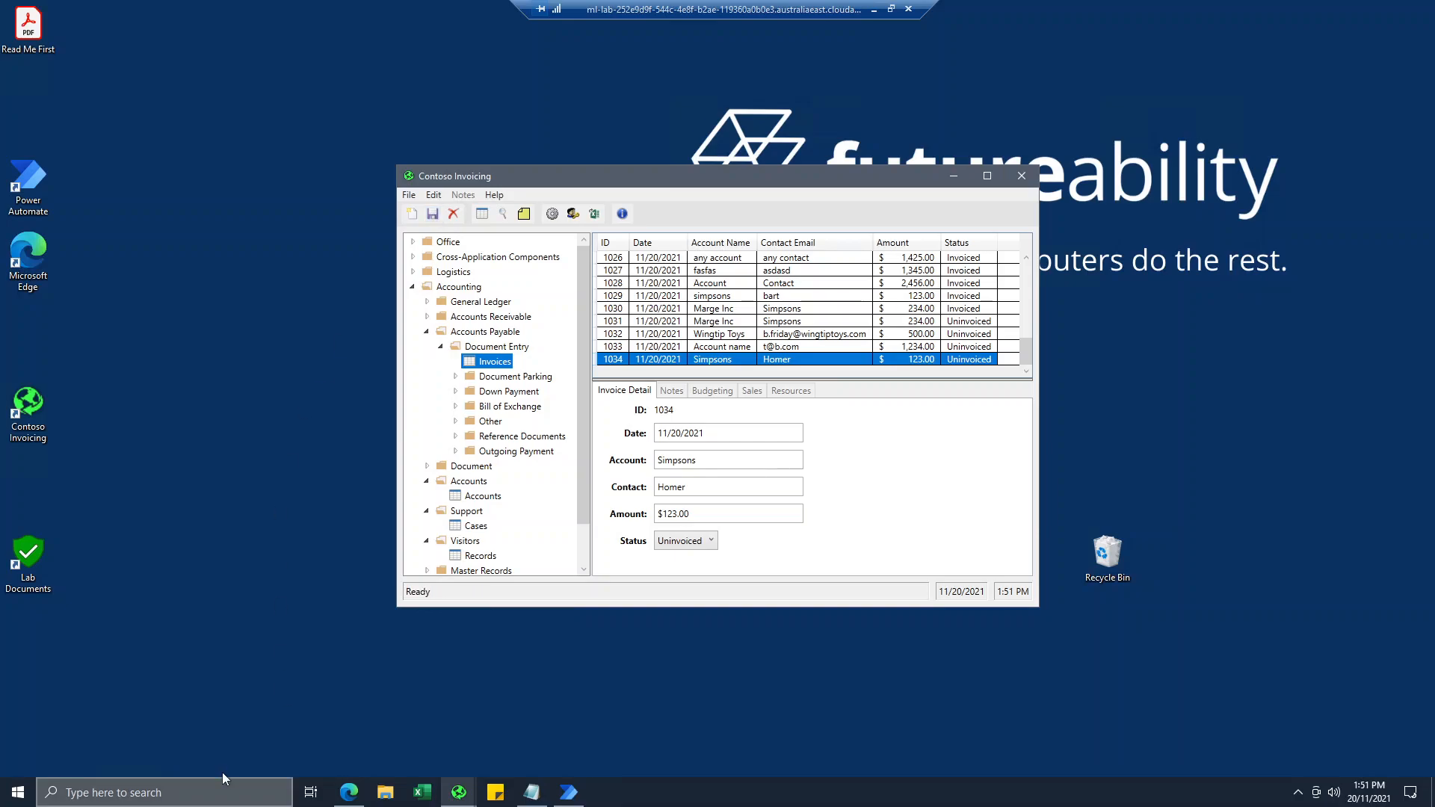
Return to Power Automate in the browser and refresh the run history to check the latest run's status.
click(348, 791)
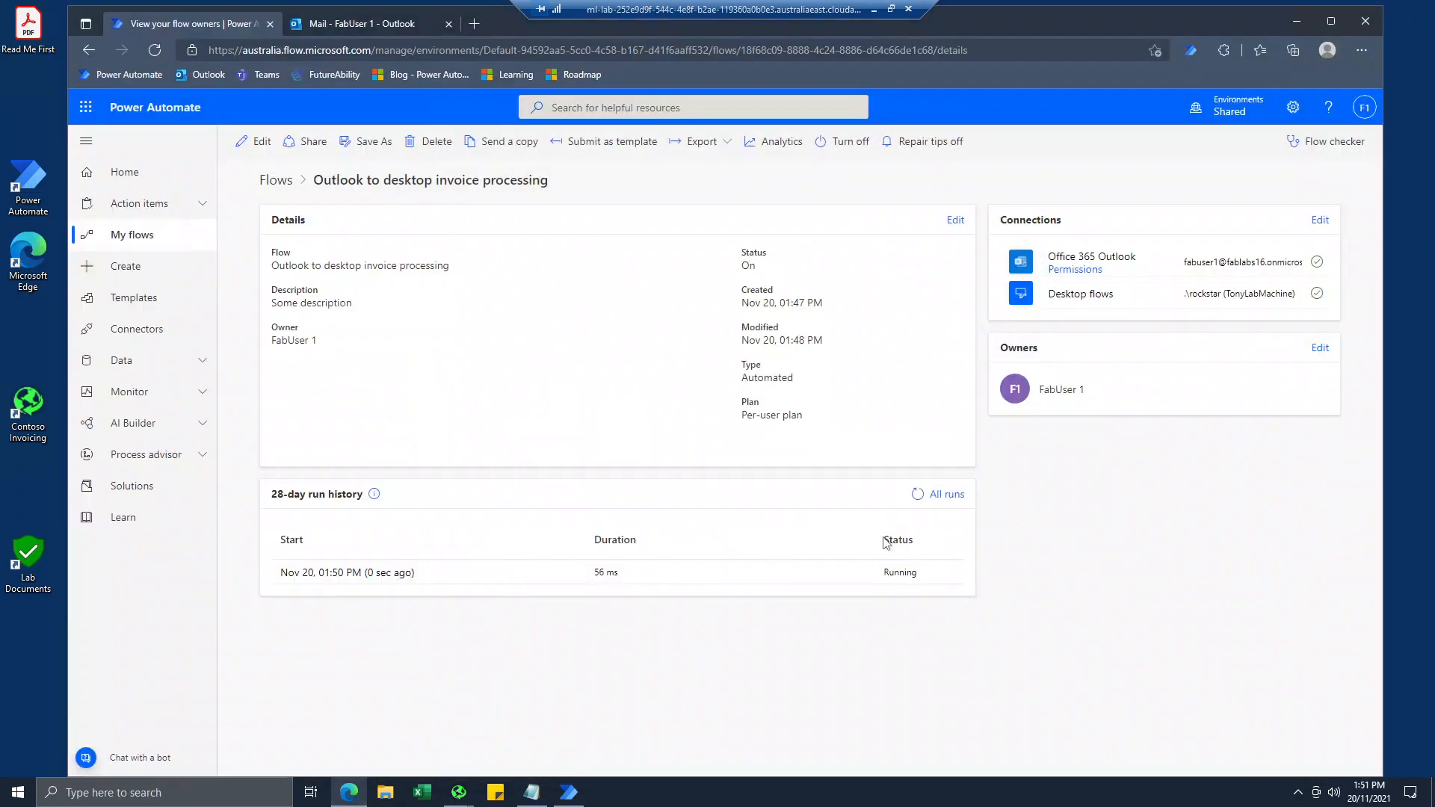
click(917, 495)
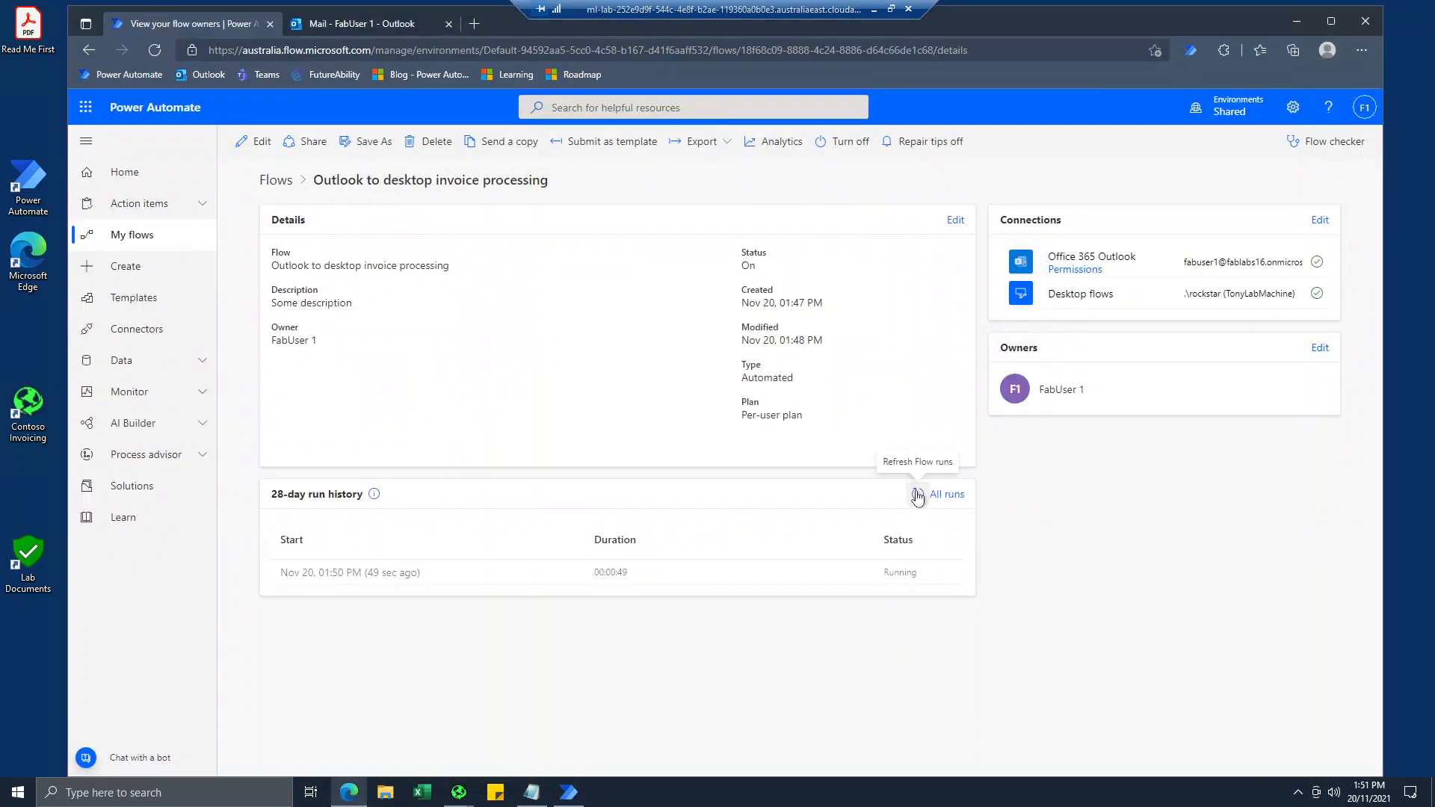
click(917, 495)
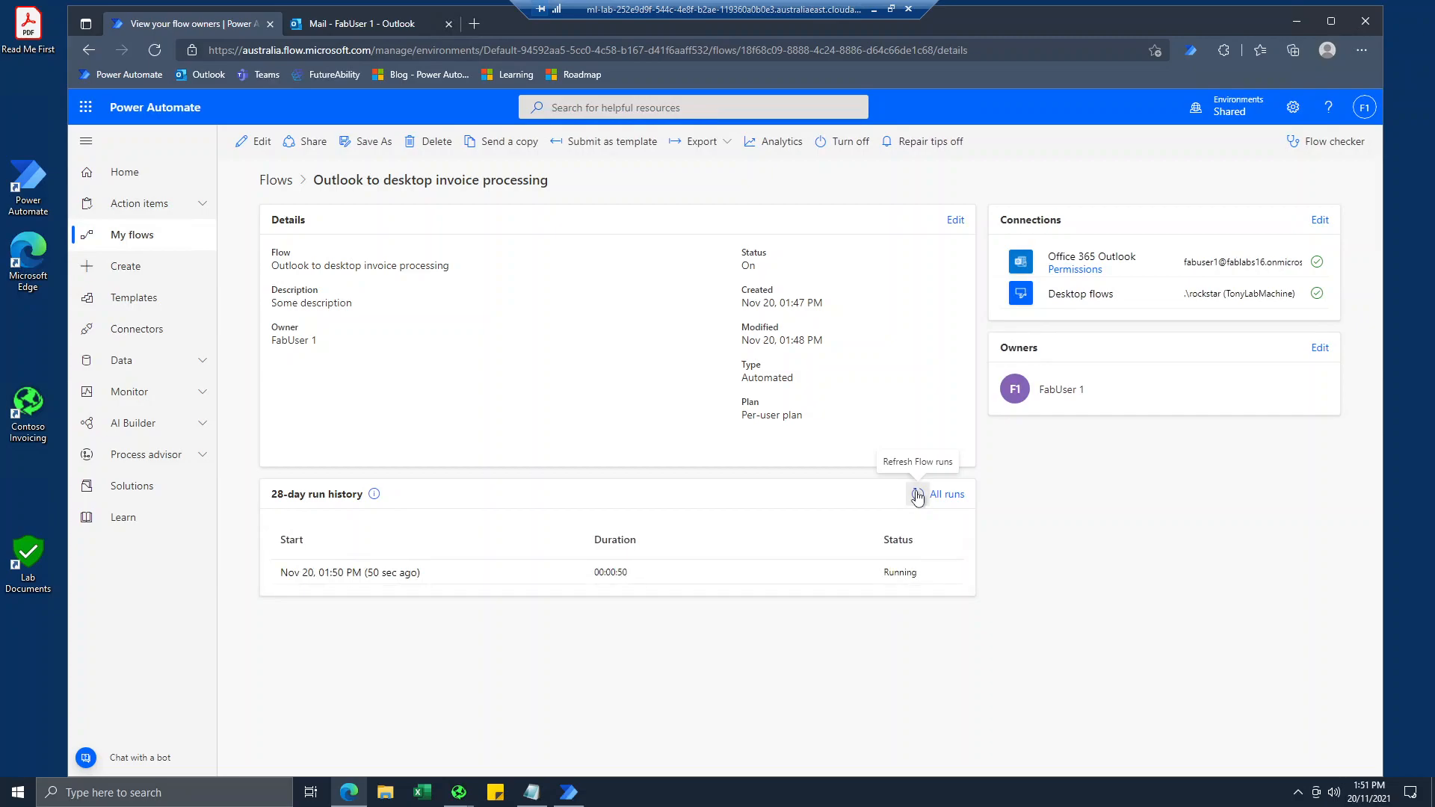
click(917, 495)
click(918, 495)
click(917, 495)
click(917, 495)
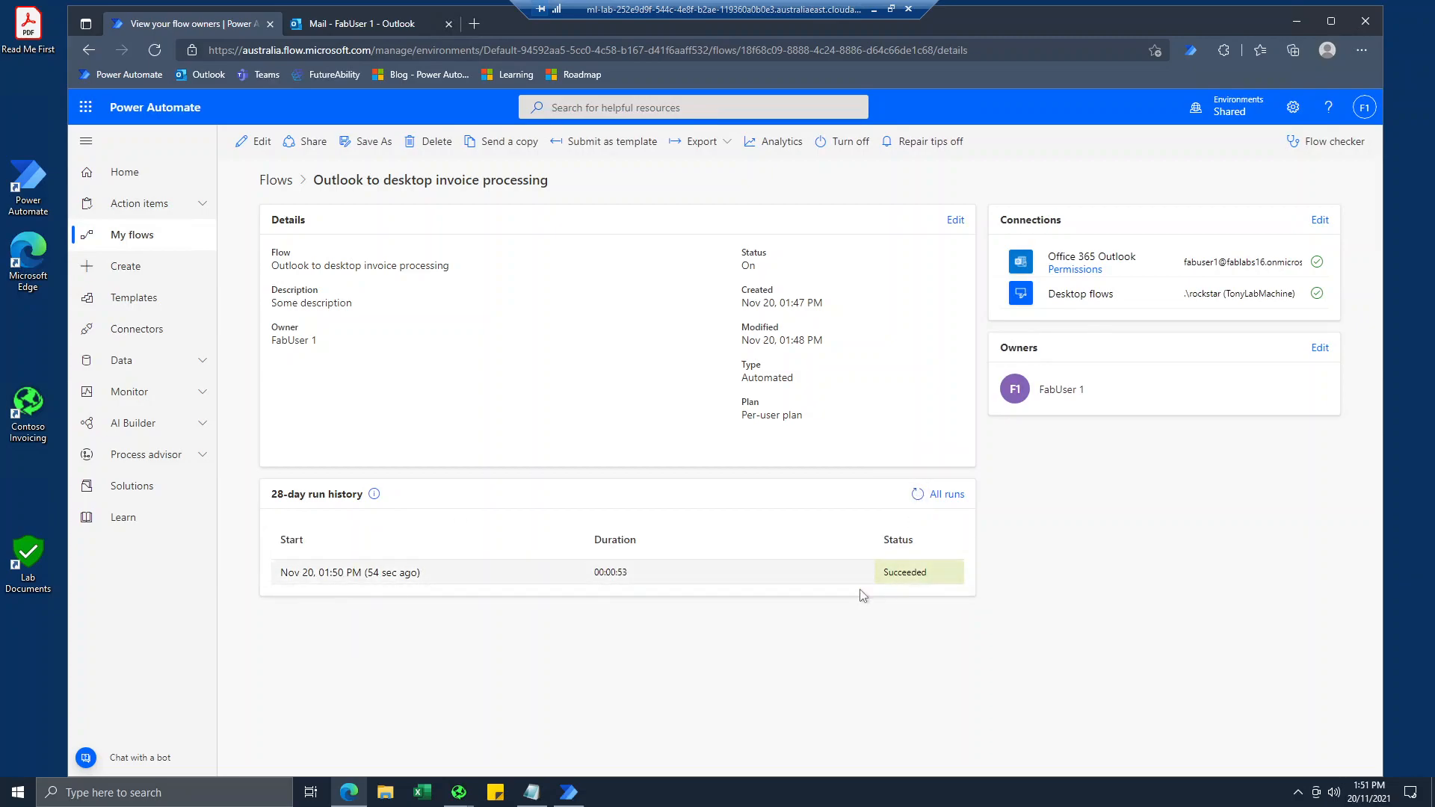
Open the latest run and examine the inputs and outputs of its desktop flow action and email trigger.
click(383, 573)
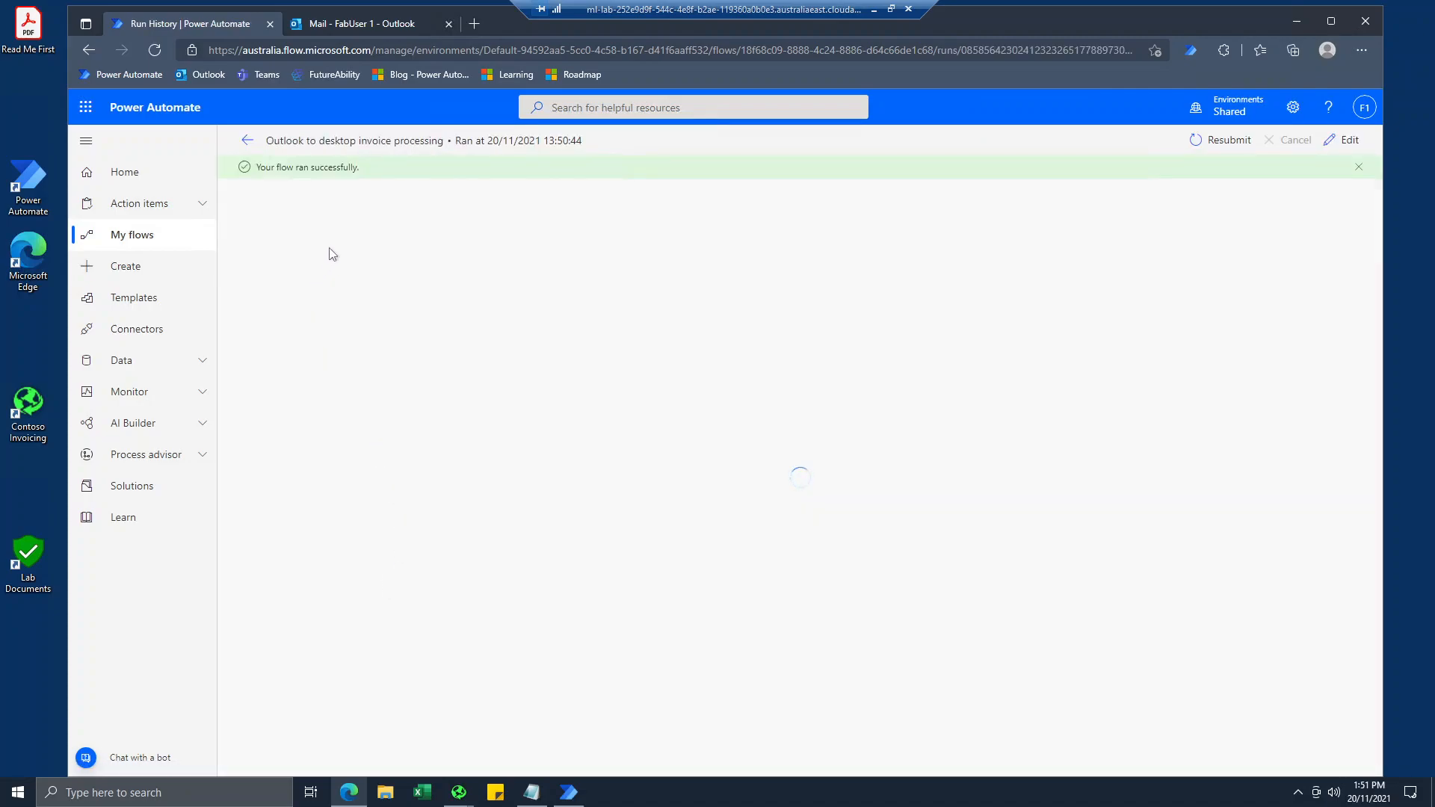
click(755, 290)
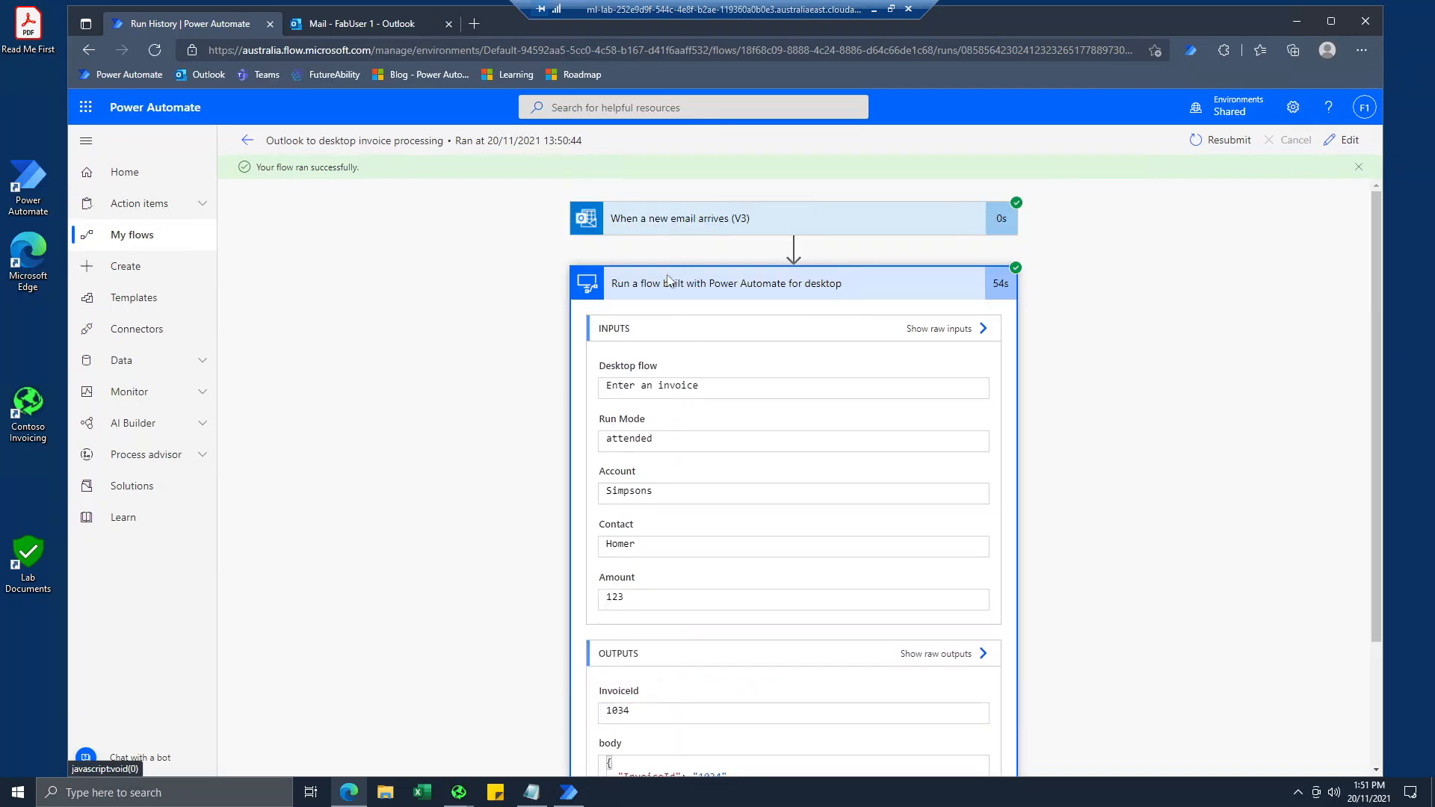
click(678, 225)
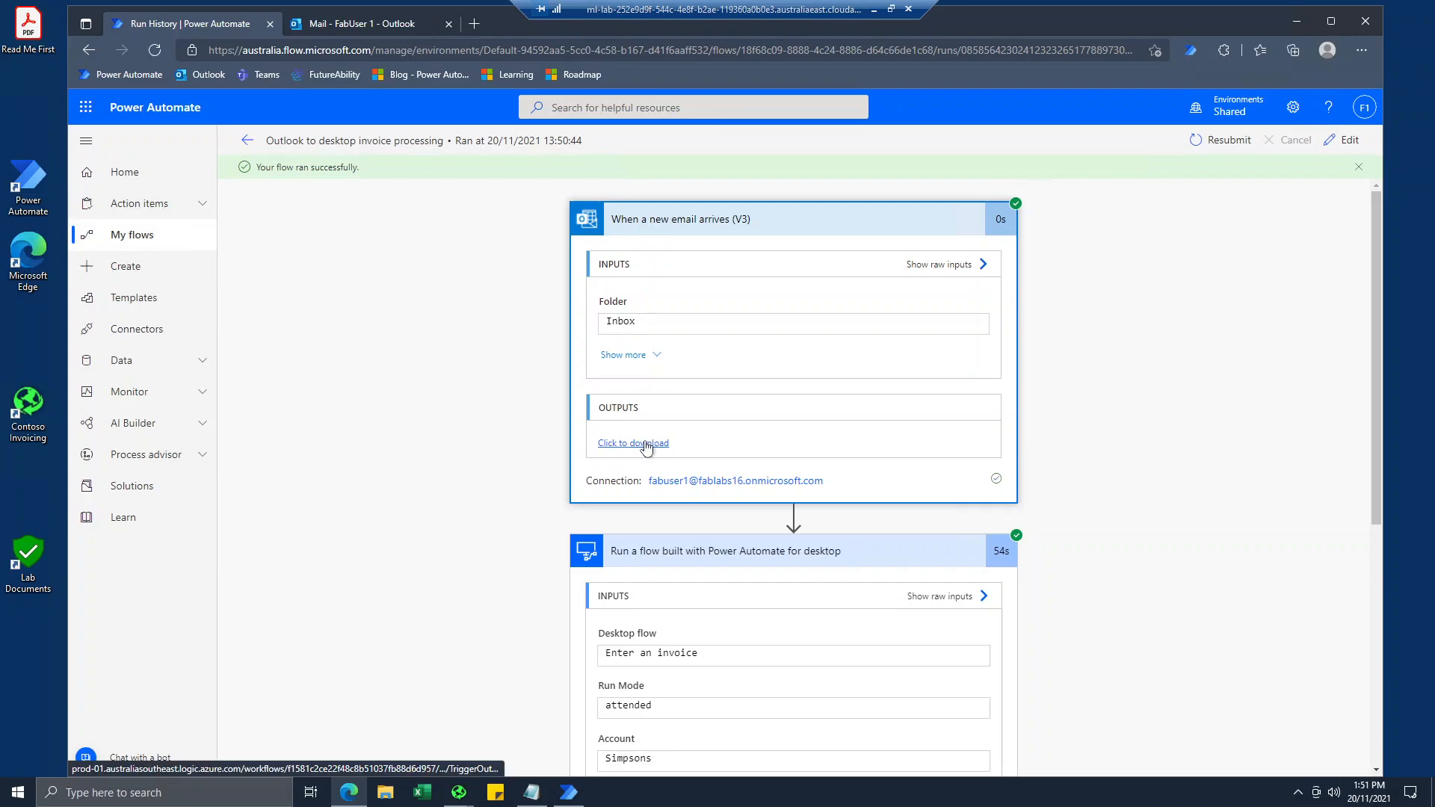
scroll(639, 449, down, 2)
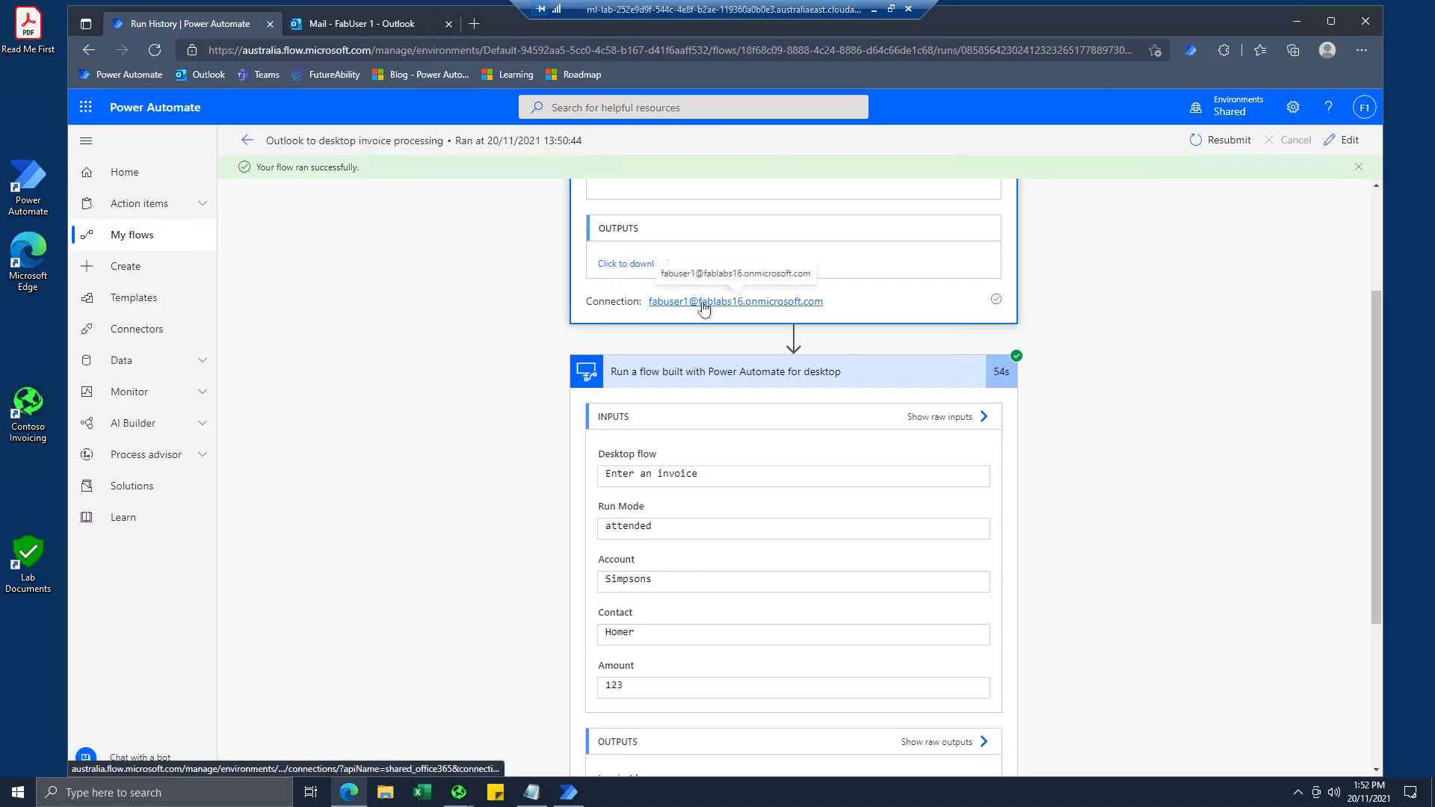
scroll(710, 314, down, 3)
scroll(551, 458, up, 5)
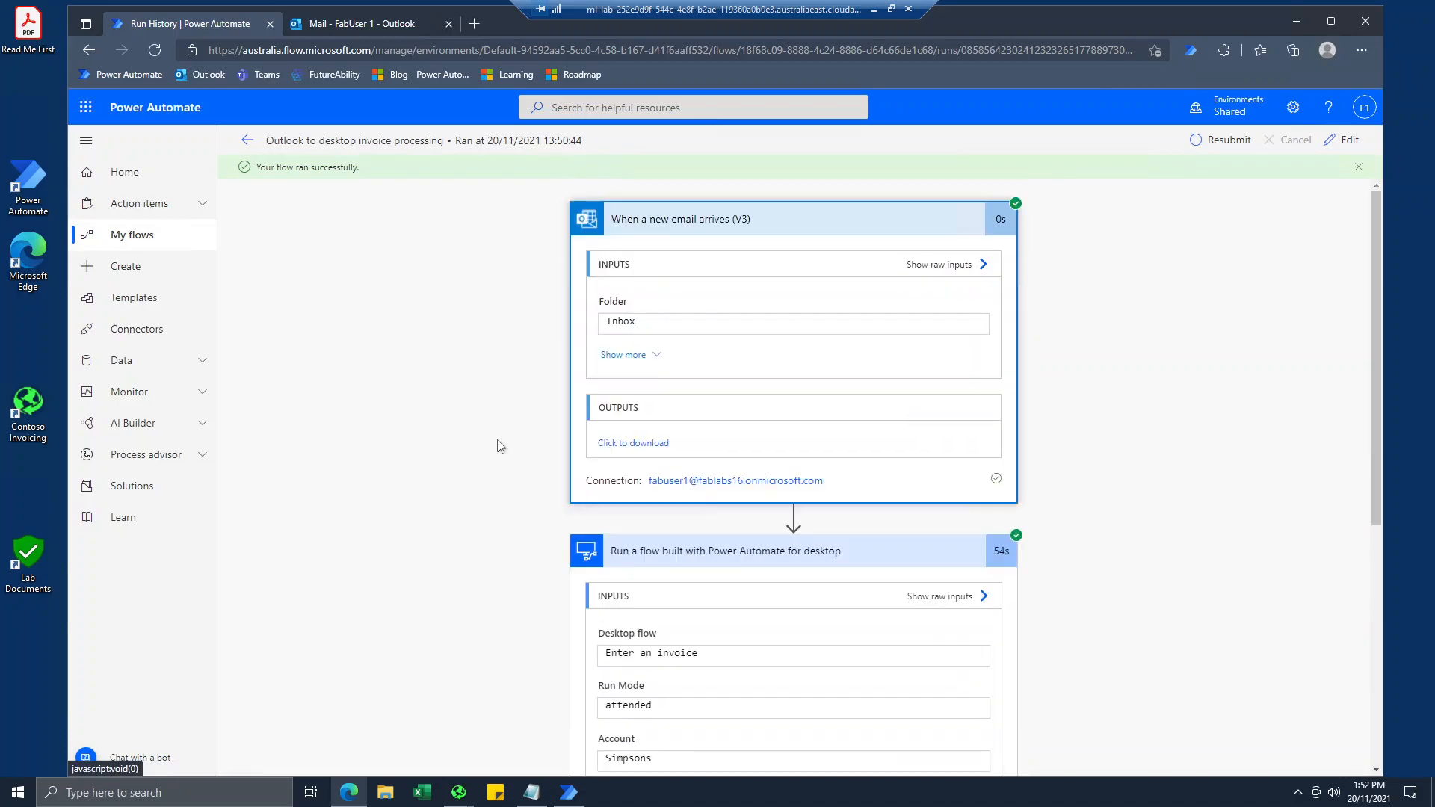
Review the monitoring pages for cloud flow activity, including failures, desktop flow runs and machines.
click(171, 404)
click(170, 437)
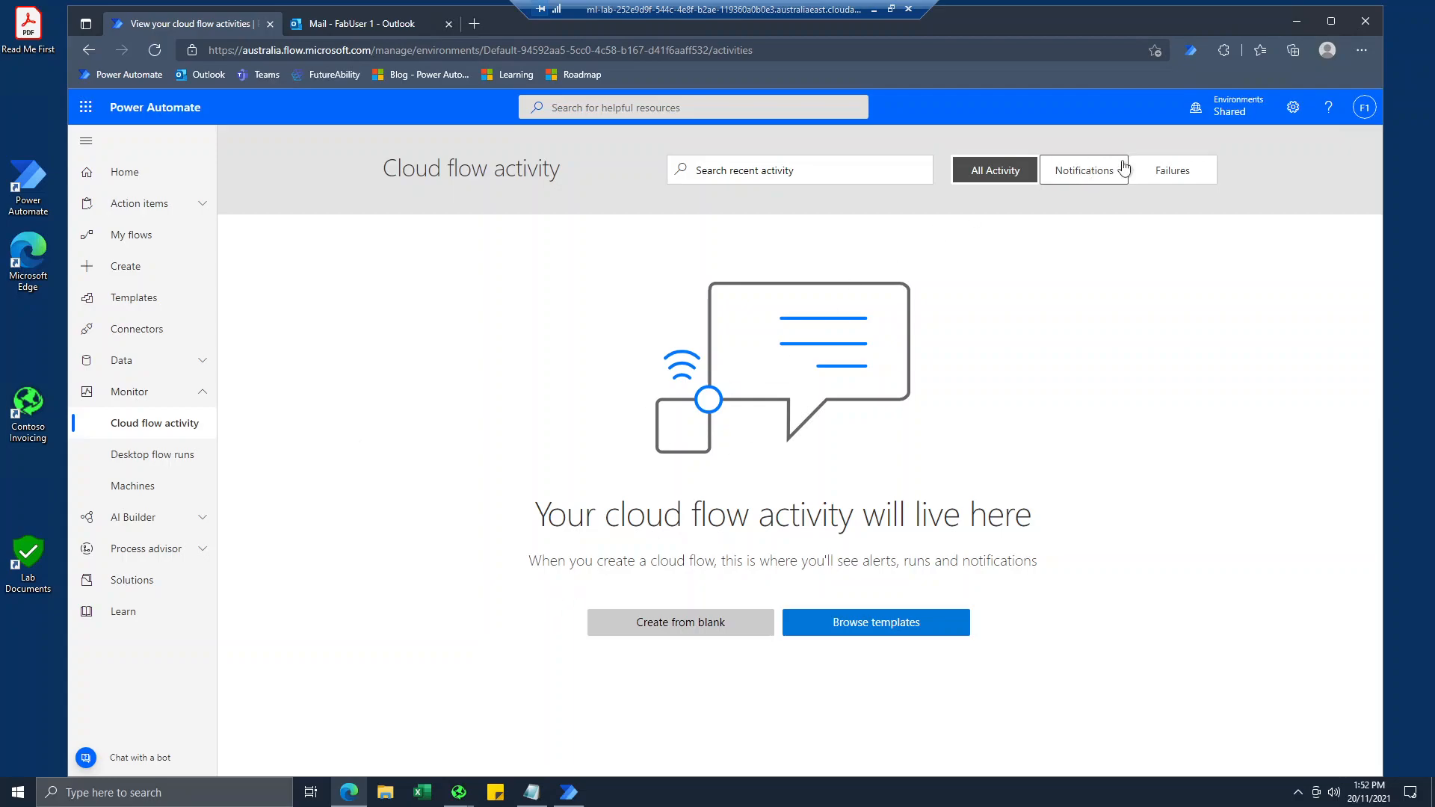
click(1174, 174)
click(997, 173)
click(101, 458)
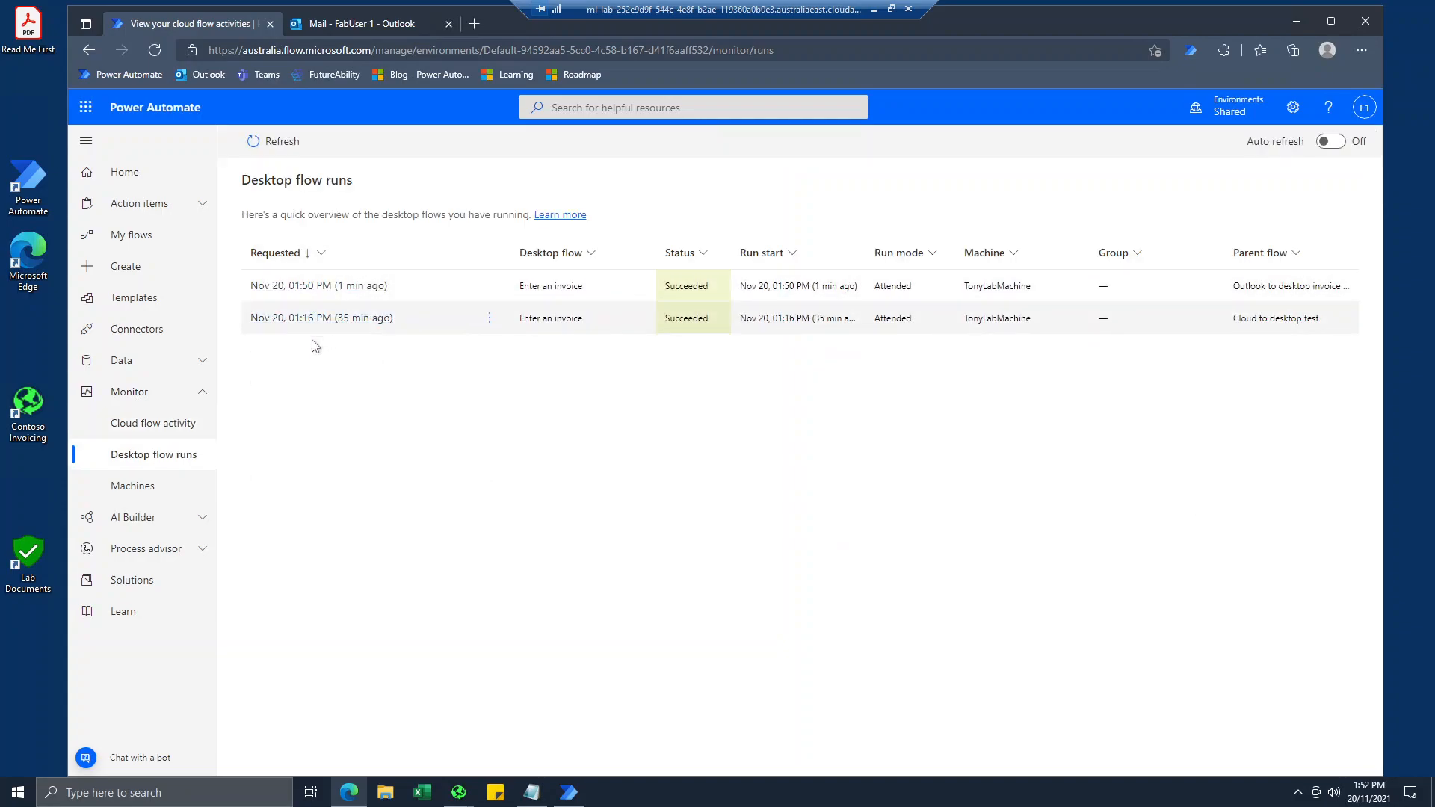
click(151, 426)
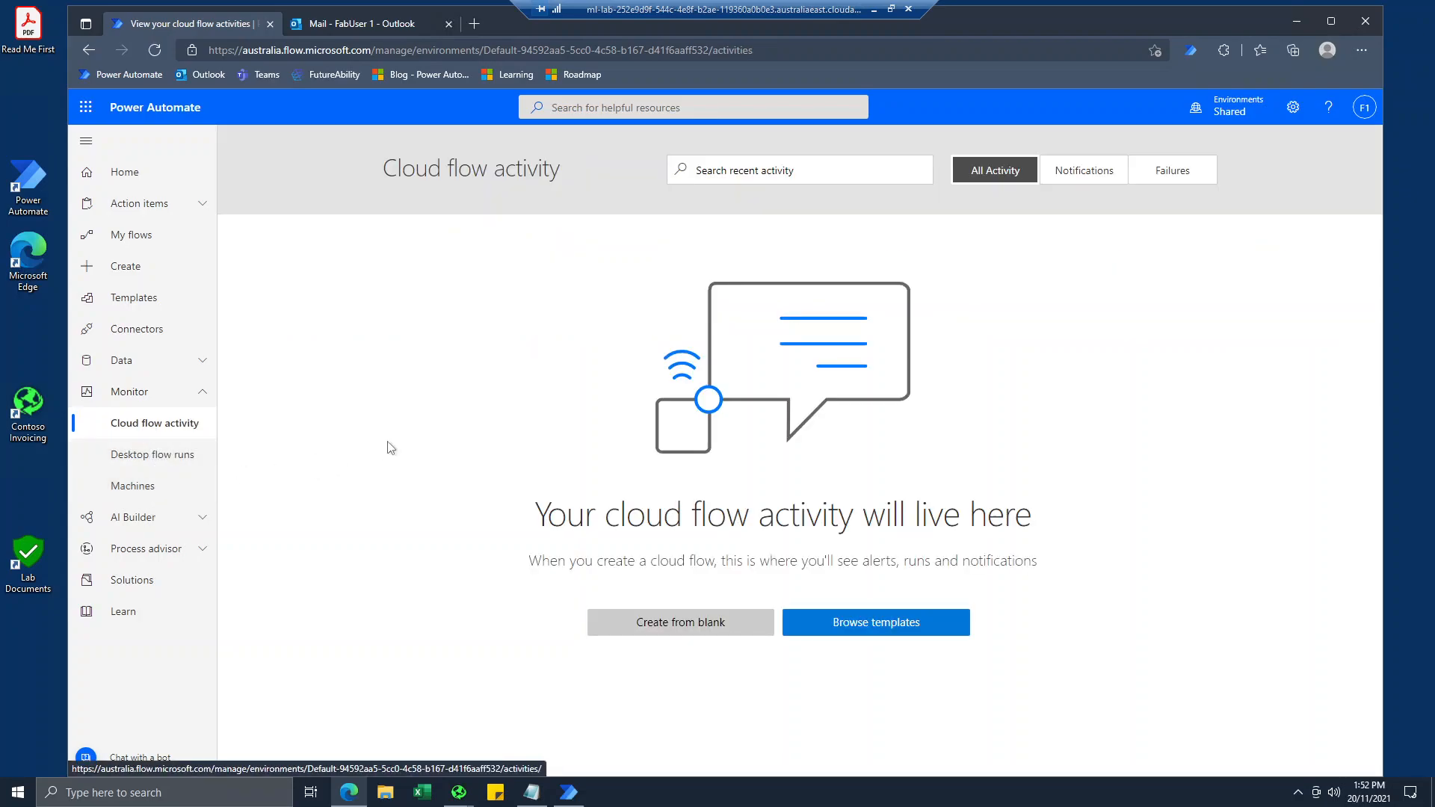
click(150, 455)
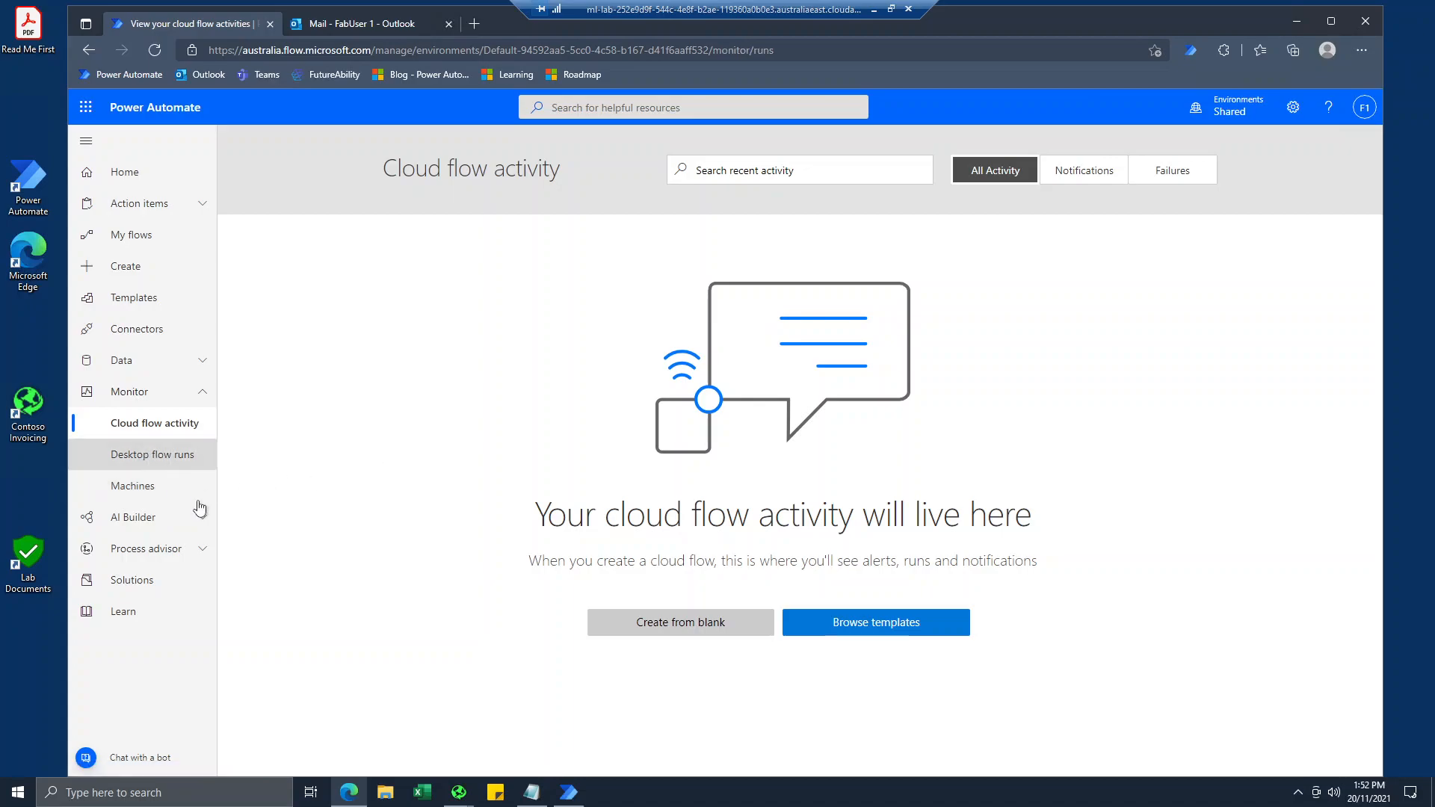
click(142, 490)
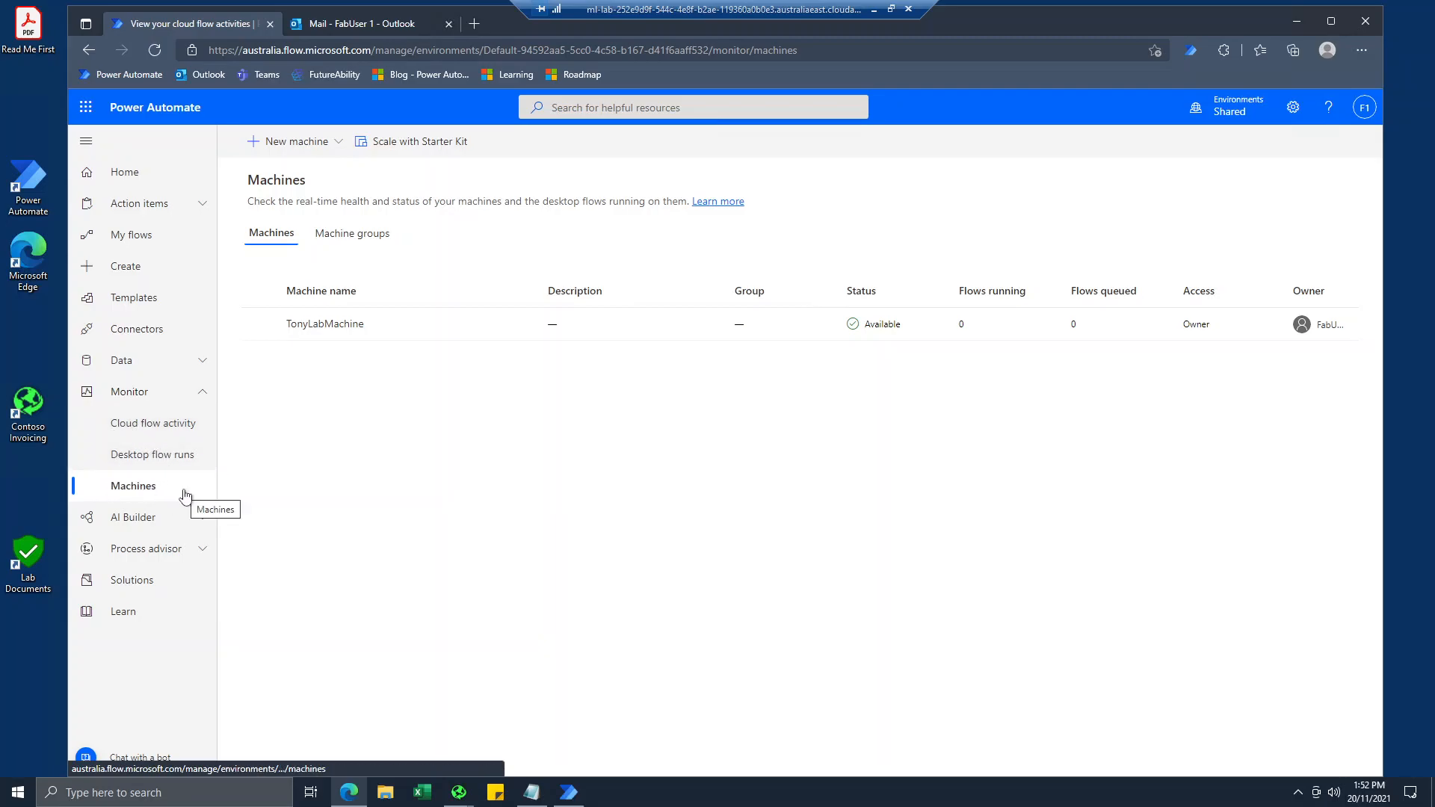
Check the environment's connections and go back to the list of cloud flows.
click(196, 362)
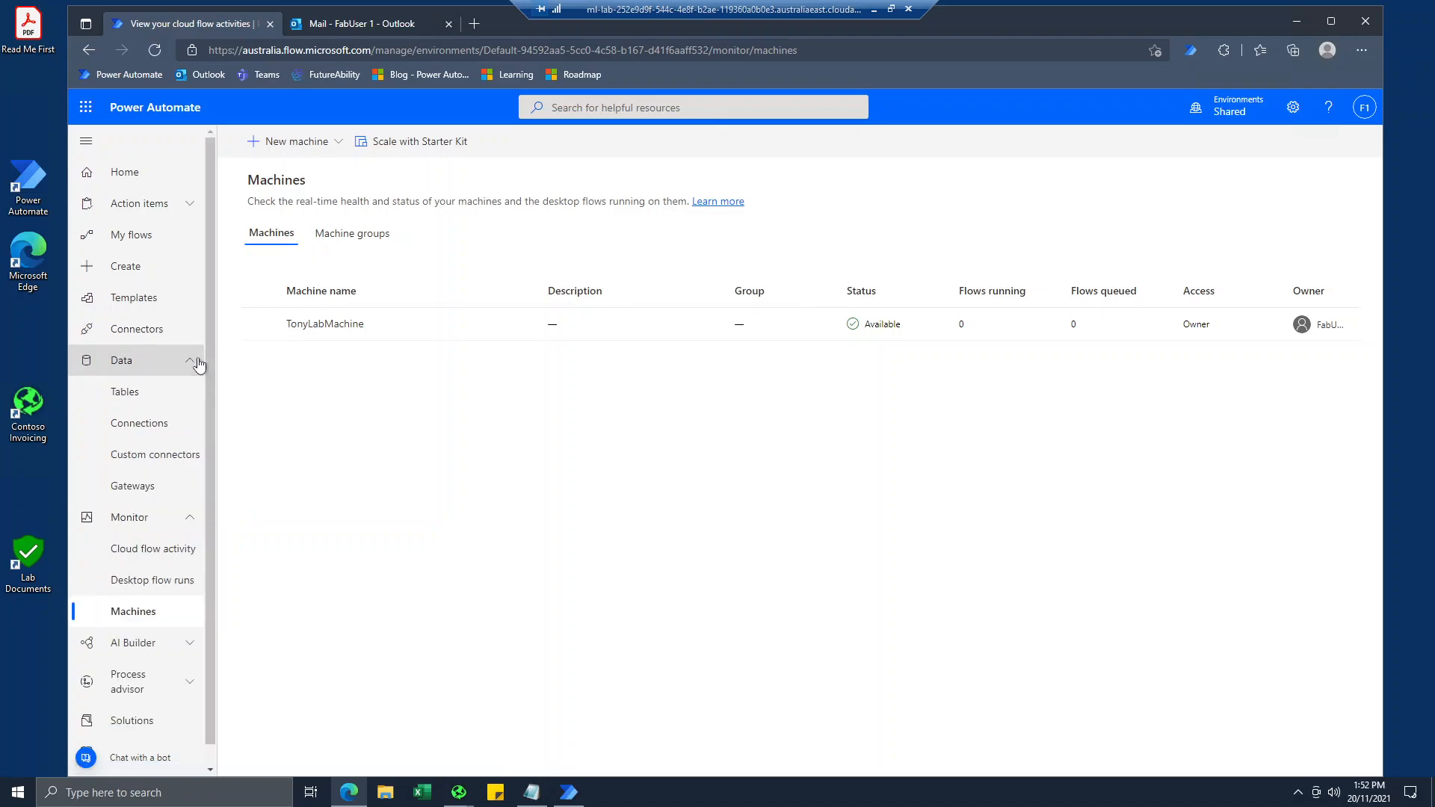
click(144, 423)
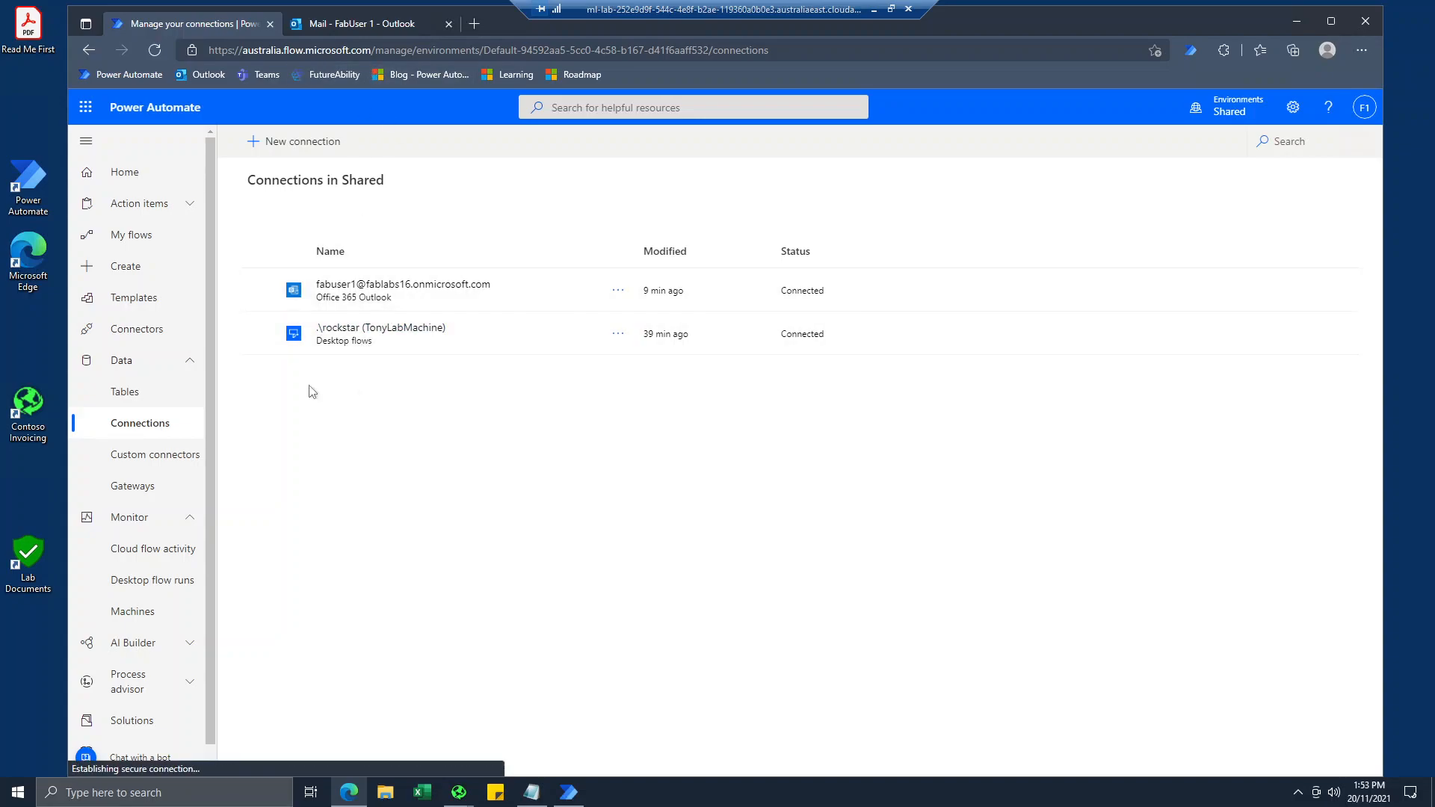
click(126, 235)
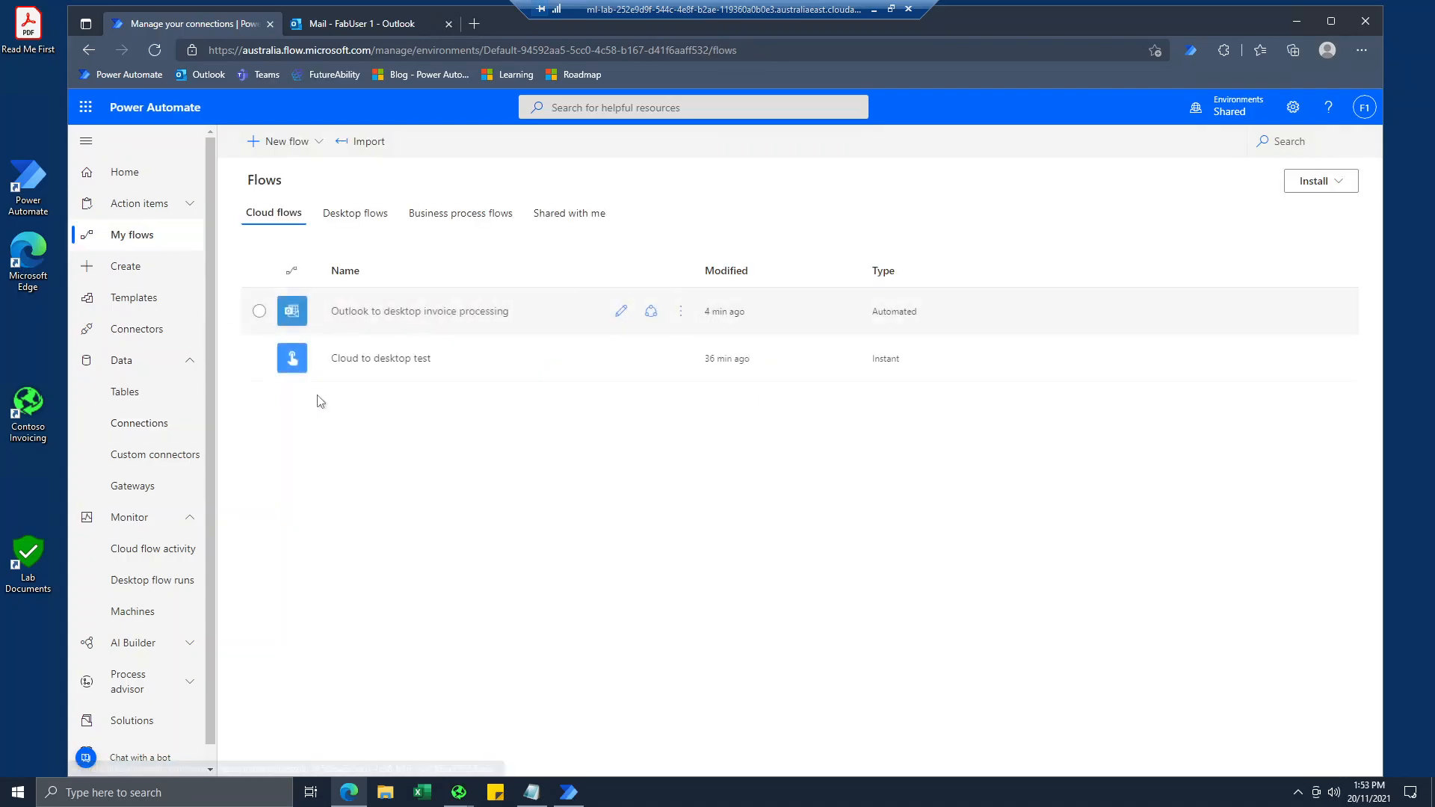
click(872, 18)
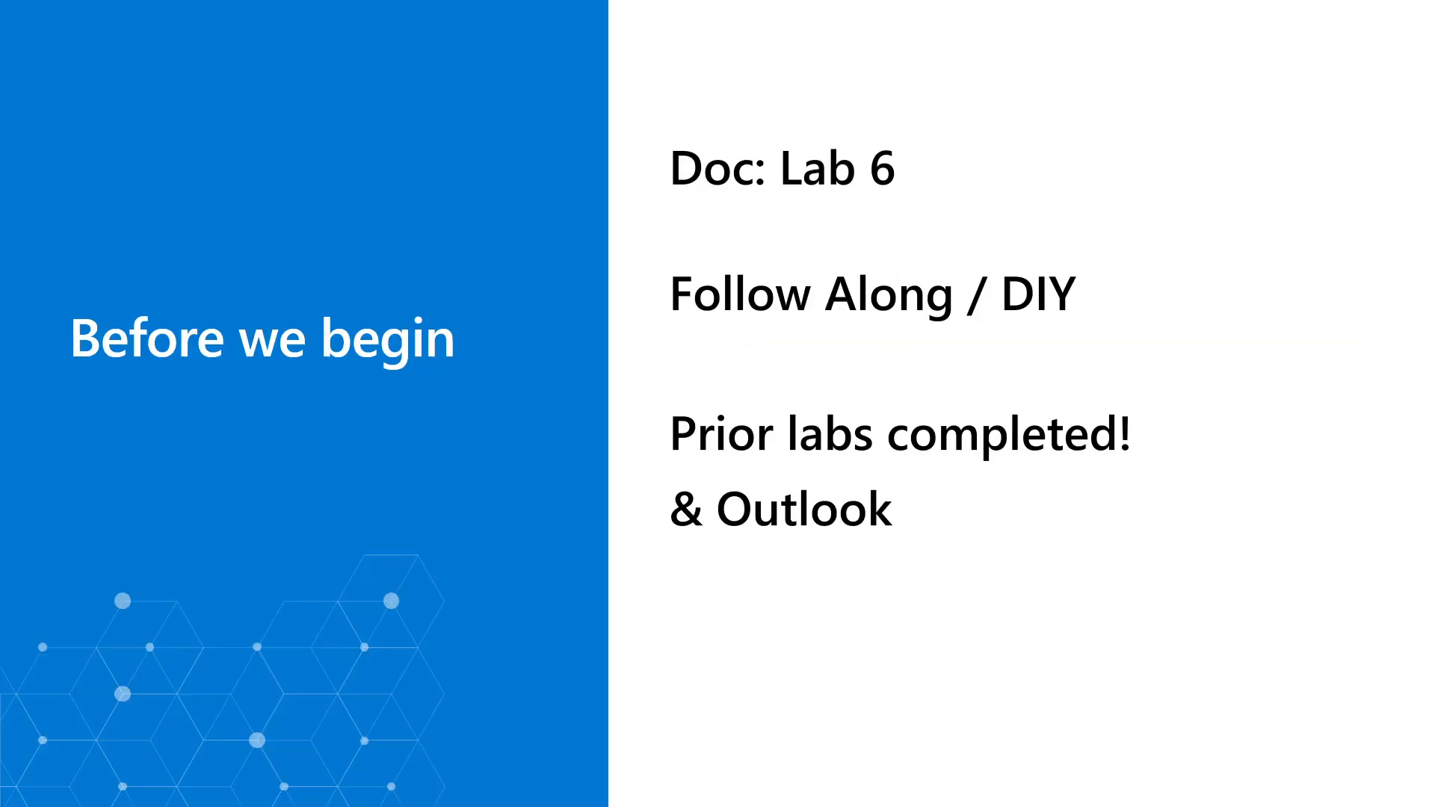
click(741, 251)
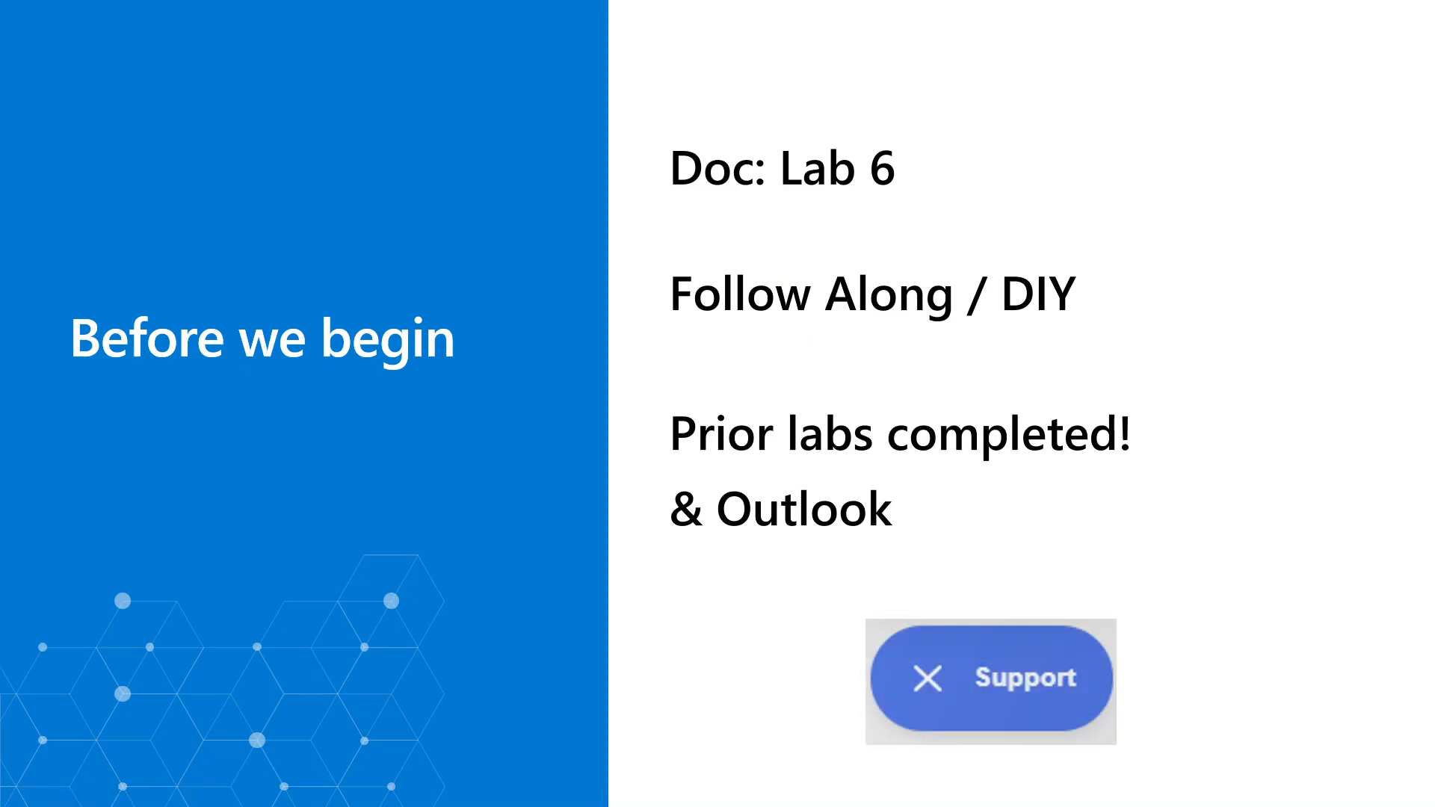
key(Right)
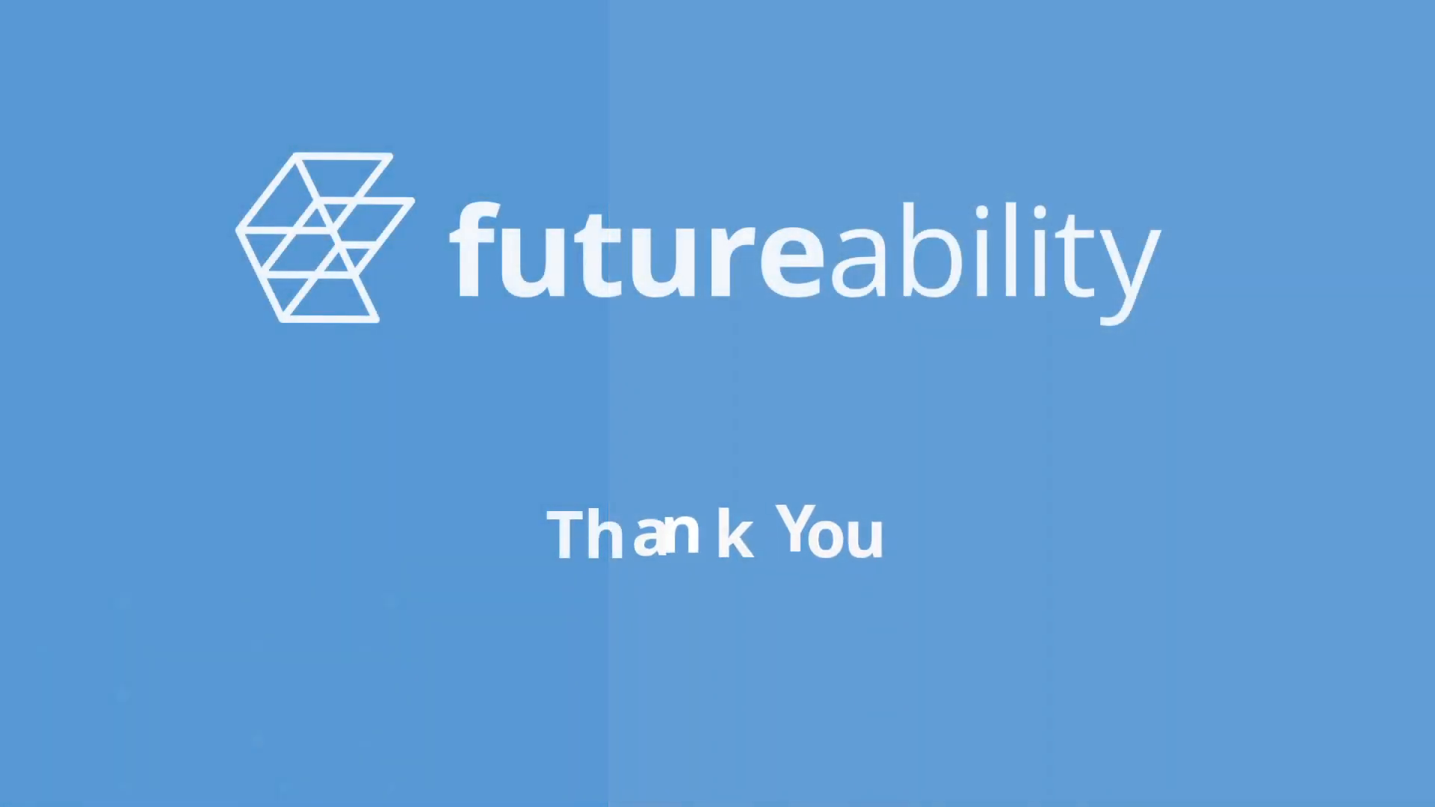